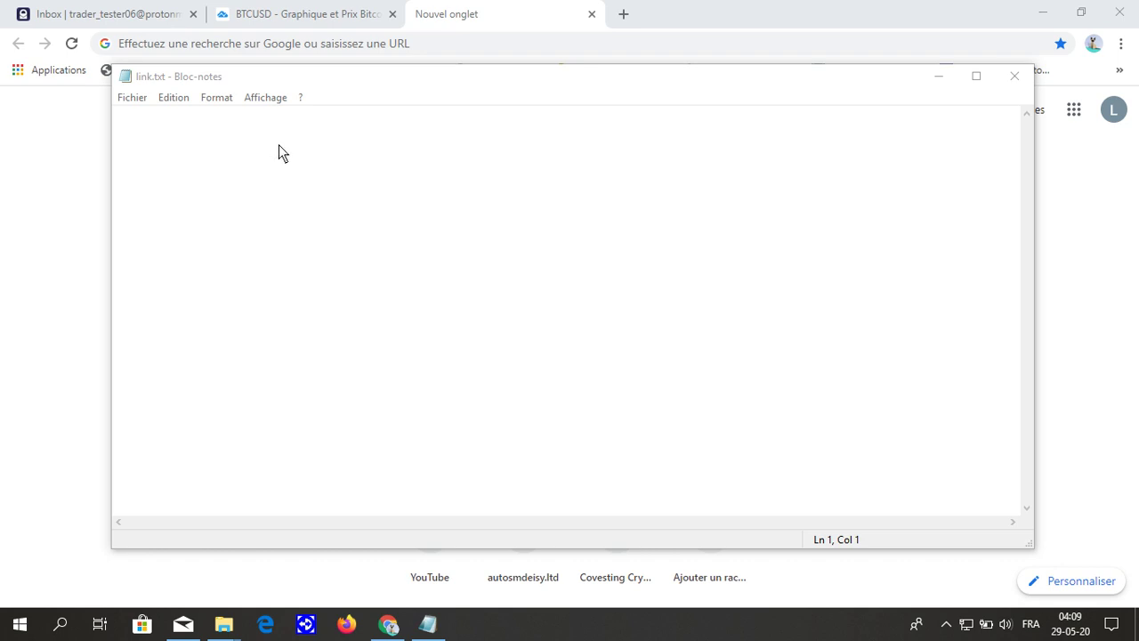
pyautogui.click(223, 143)
pyautogui.write('h')
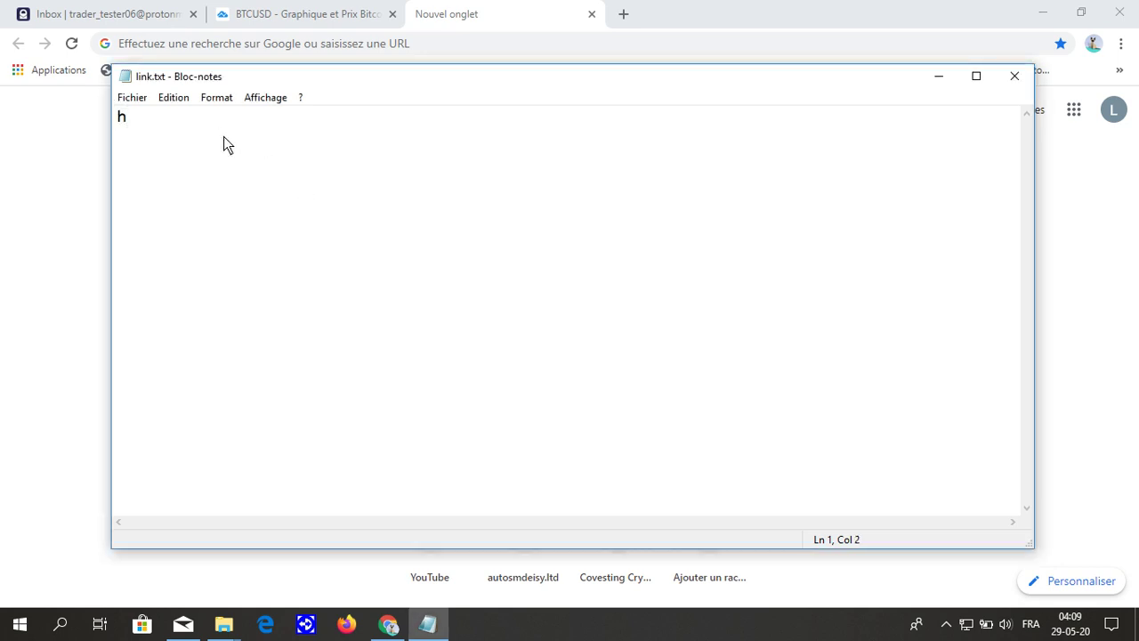
pyautogui.write('ttp://social-i')
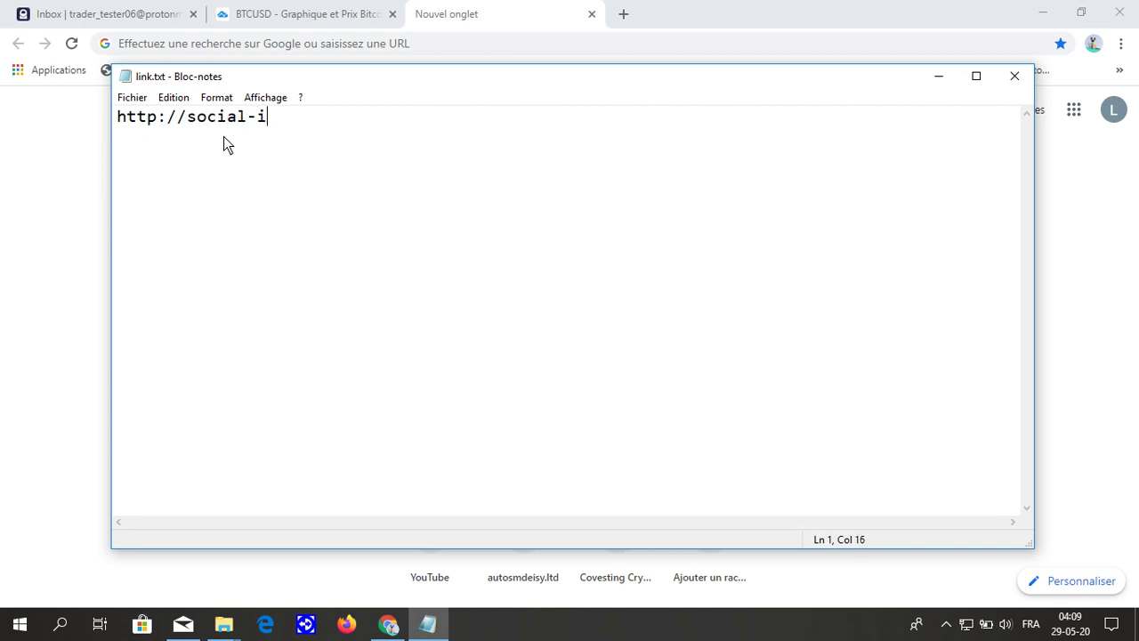
pyautogui.write('t.tech')
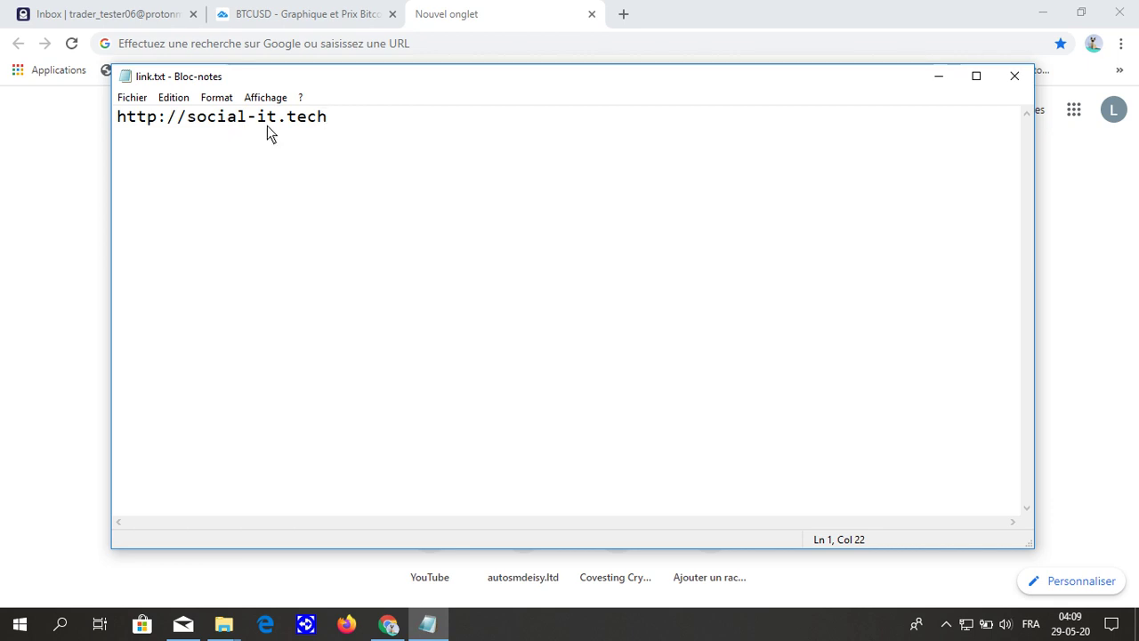
pyautogui.moveTo(323, 124); pyautogui.dragTo(96, 113)
pyautogui.hotkey('ctrl', 'c')
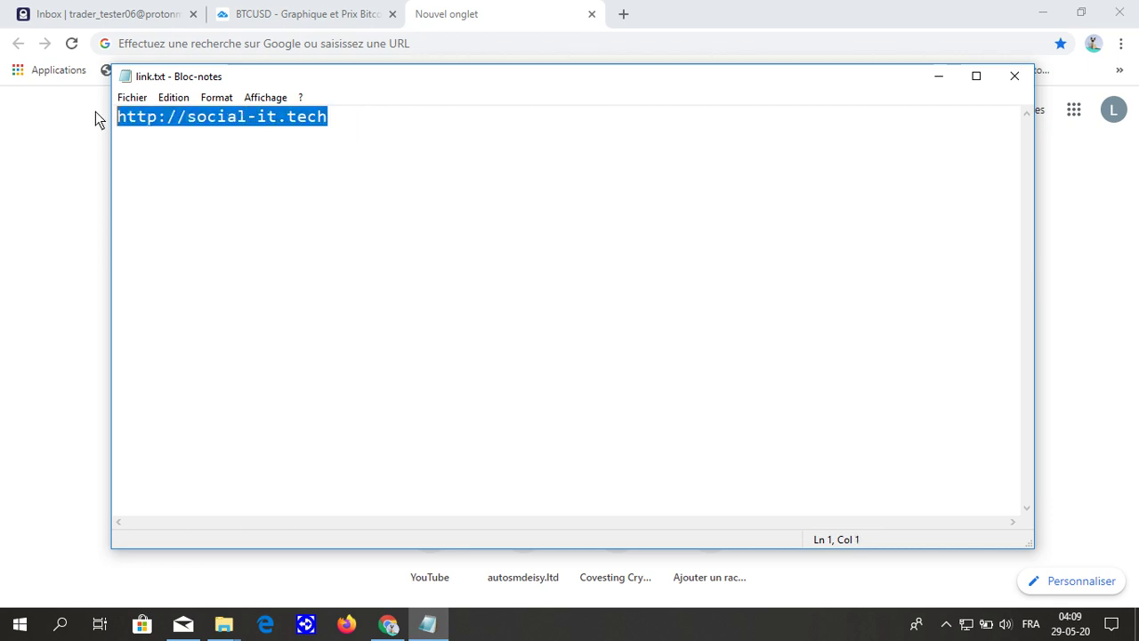
# - Load social-it.tech and follow its crypto page's Binance Register Now banner to sign-up
pyautogui.click(344, 45)
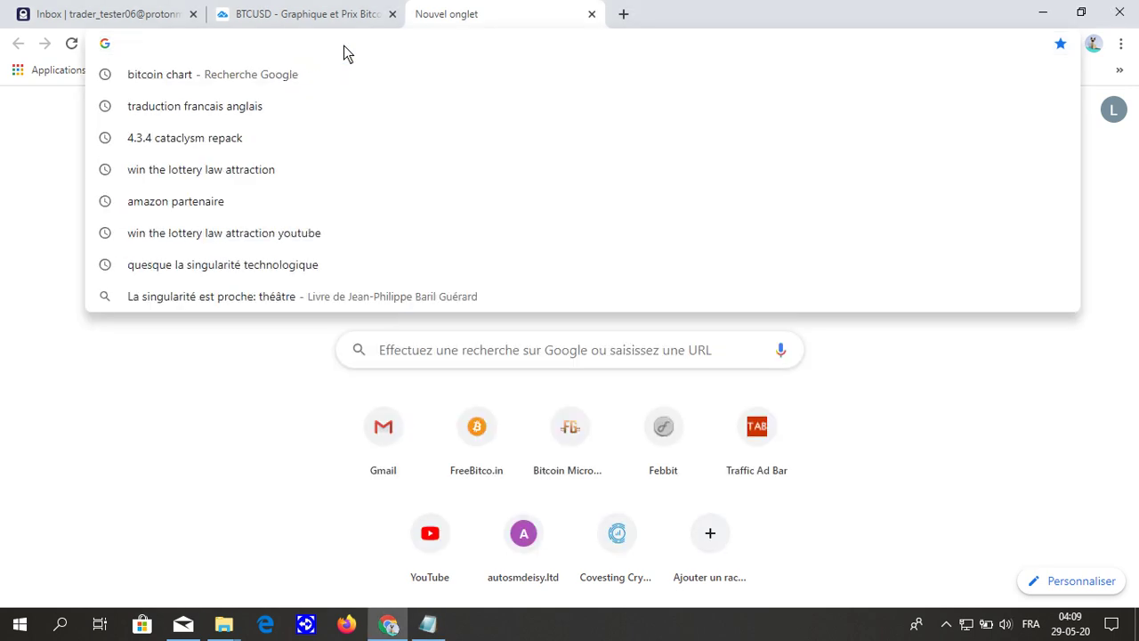
pyautogui.hotkey('ctrl', 'v')
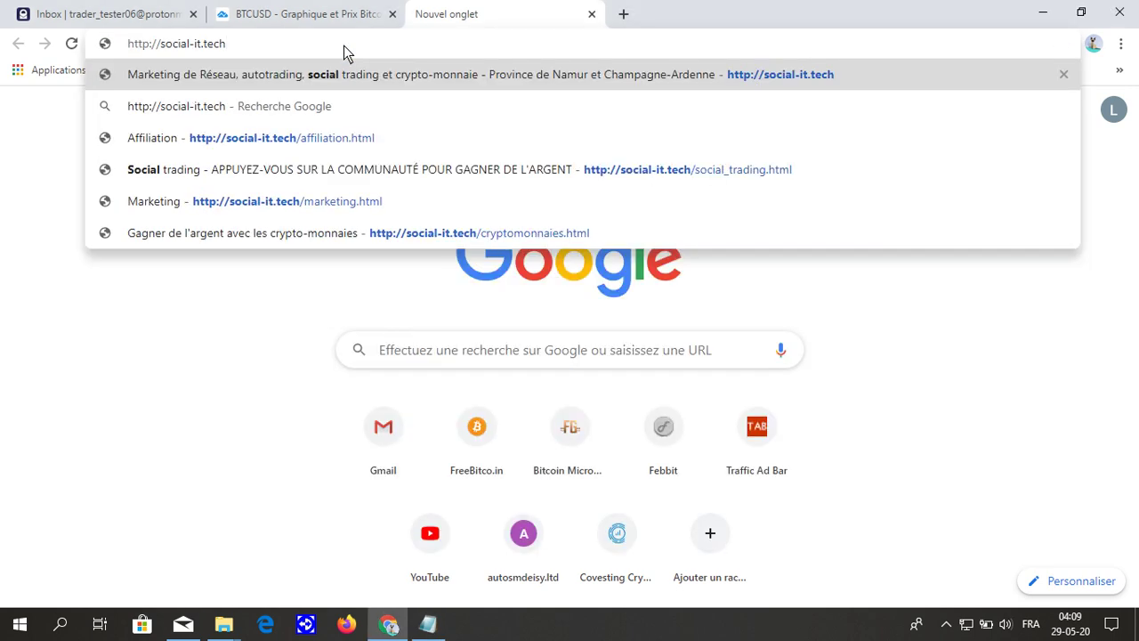
pyautogui.press('Return')
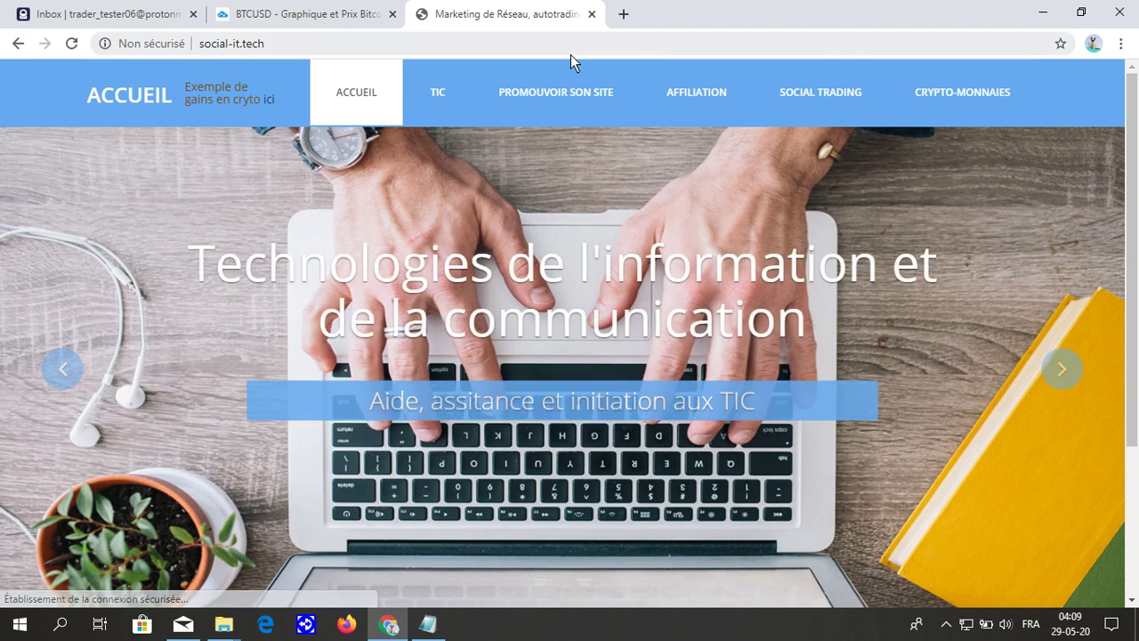
pyautogui.click(937, 101)
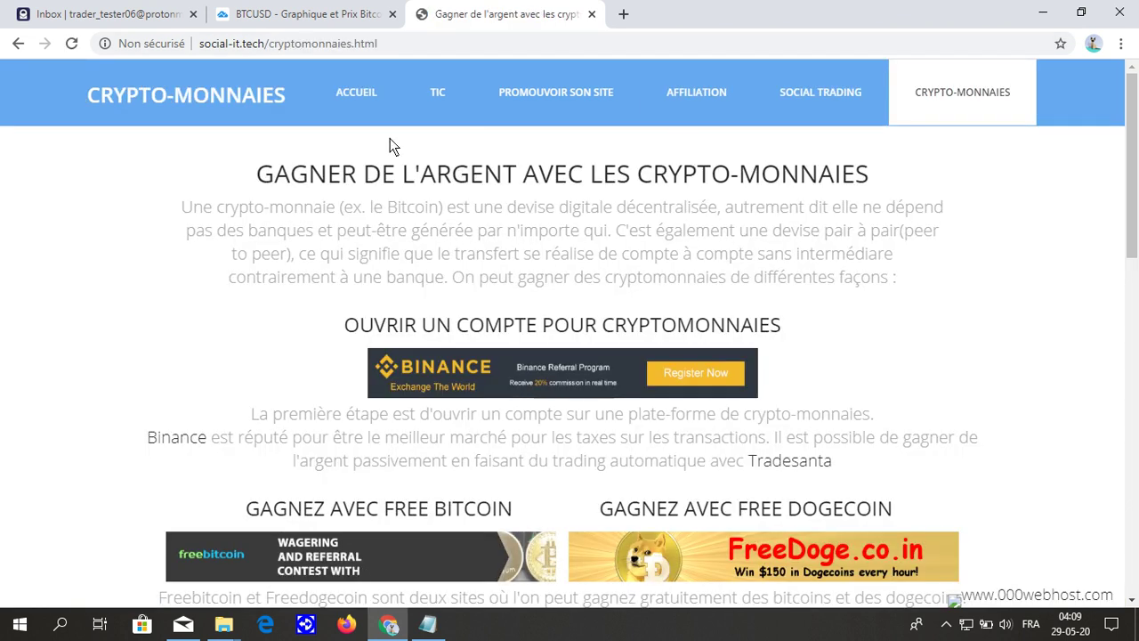
pyautogui.scroll(-1, 439, 138)
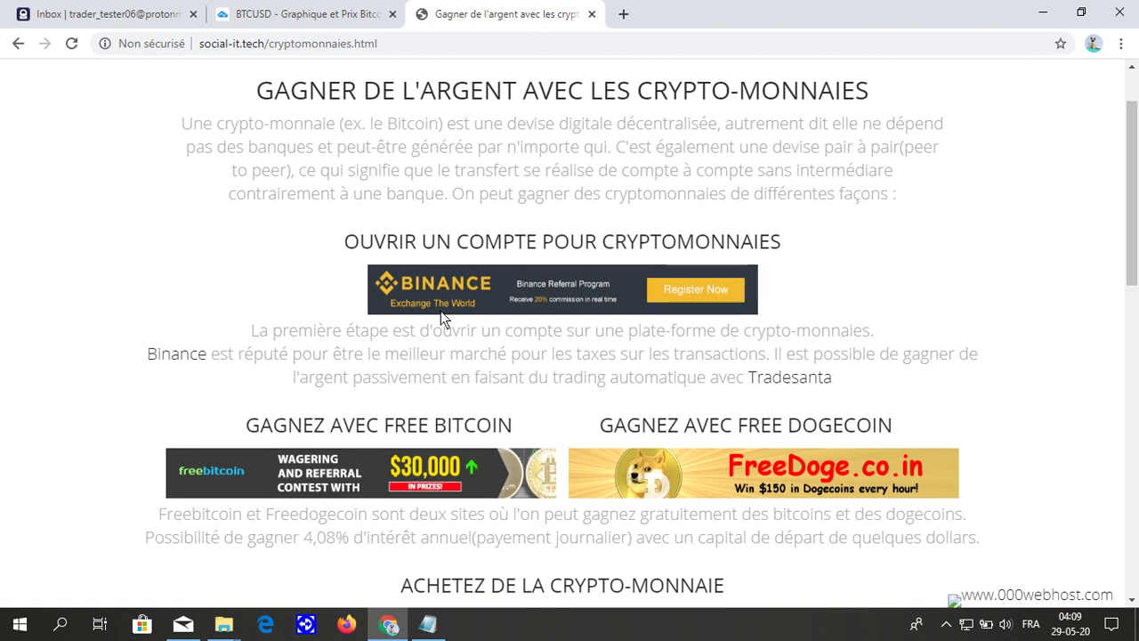
pyautogui.click(599, 299)
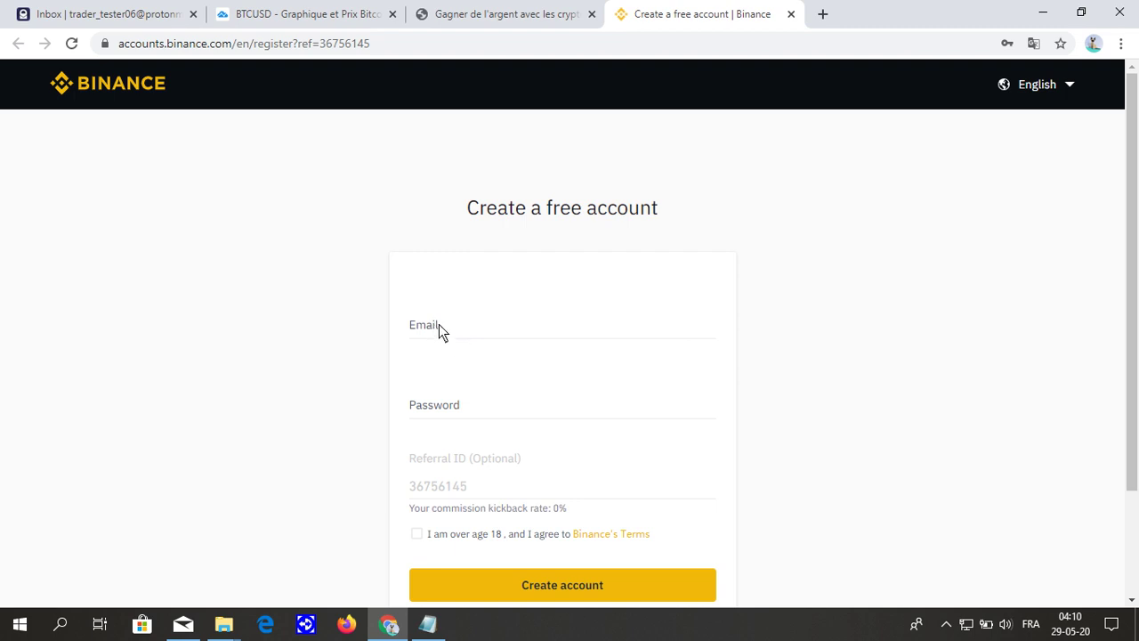
# - Enter the ProtonMail email address and accept Chrome's suggested strong password
pyautogui.click(440, 325)
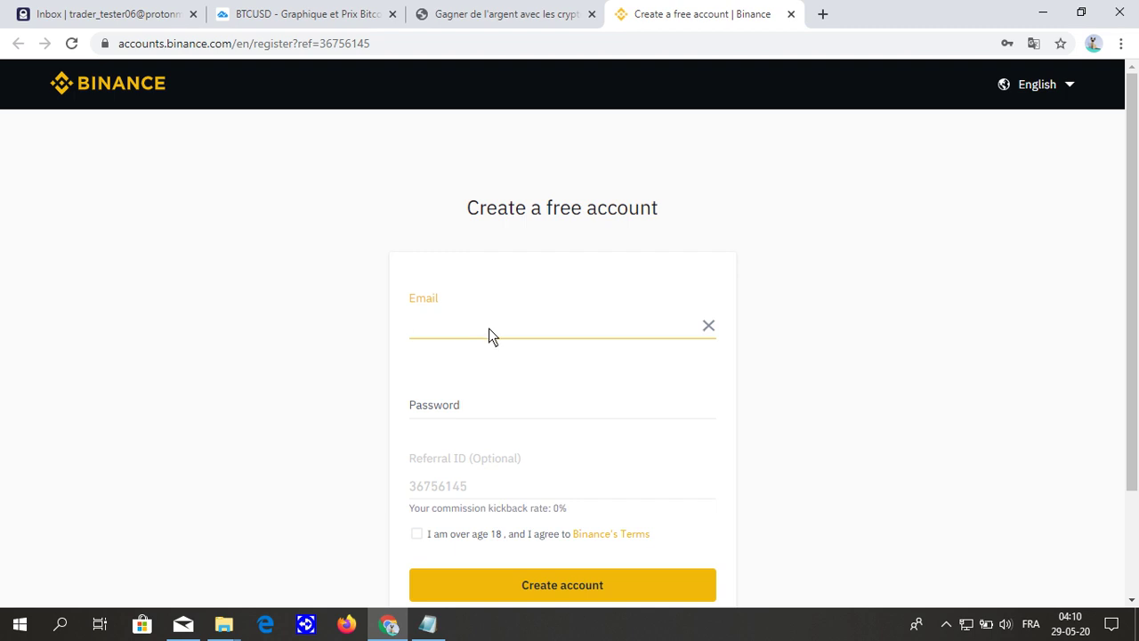
pyautogui.scroll(-1, 489, 328)
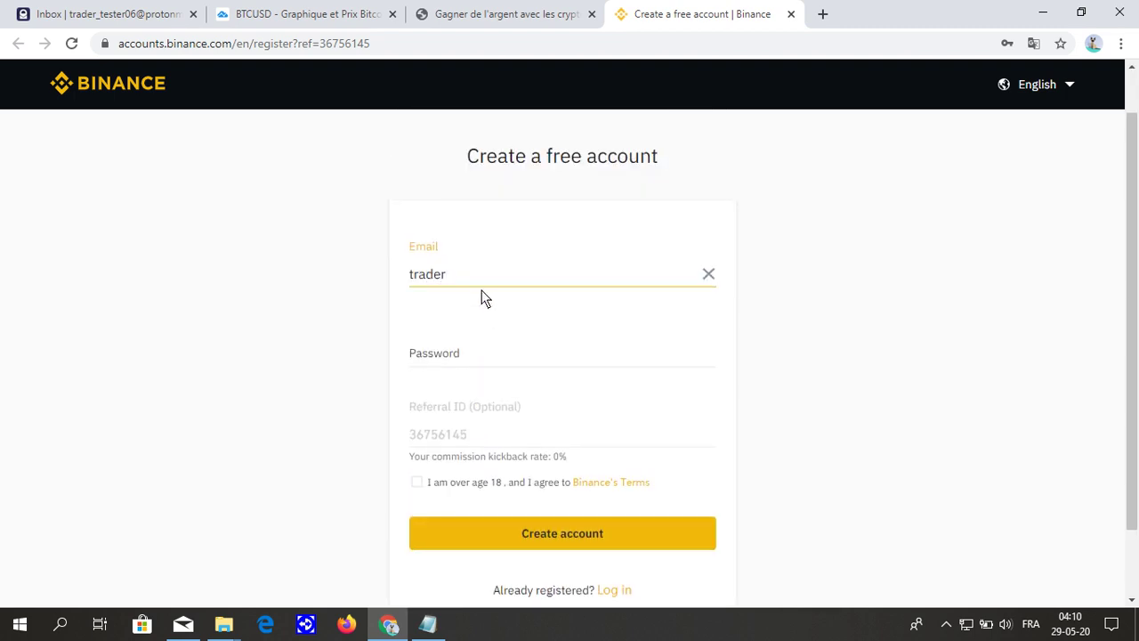
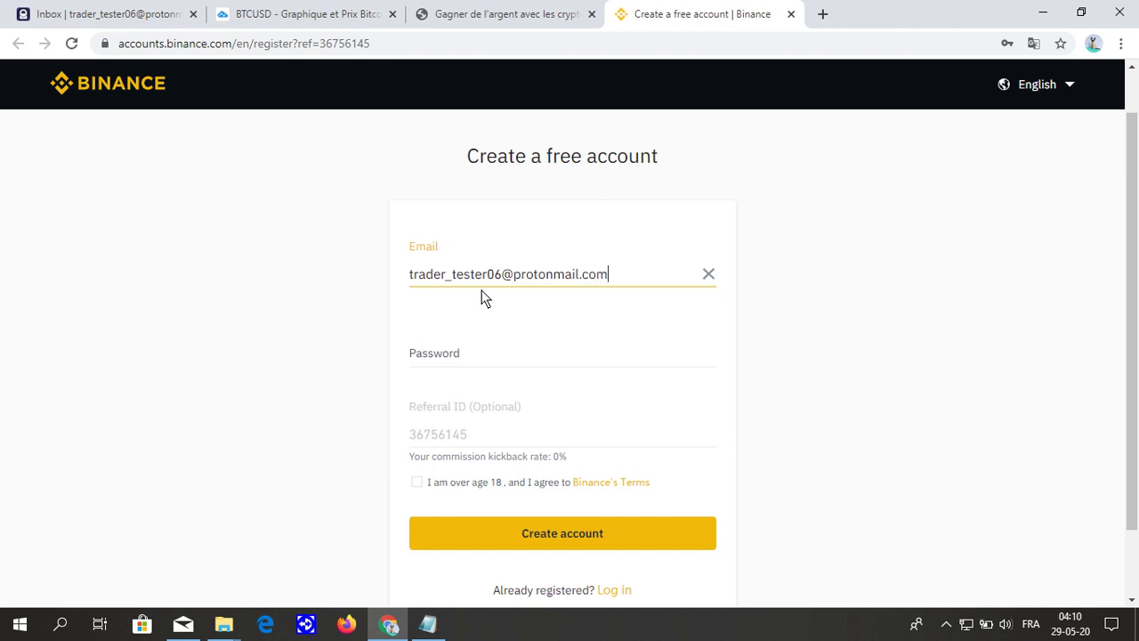
pyautogui.press('Tab')
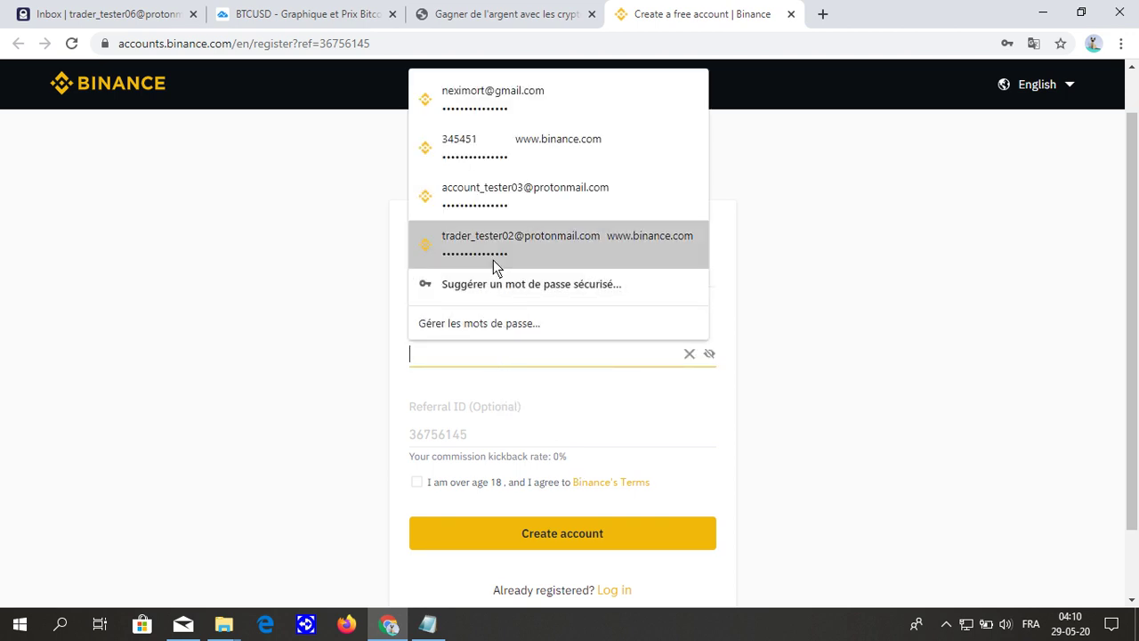
pyautogui.click(515, 284)
pyautogui.click(578, 386)
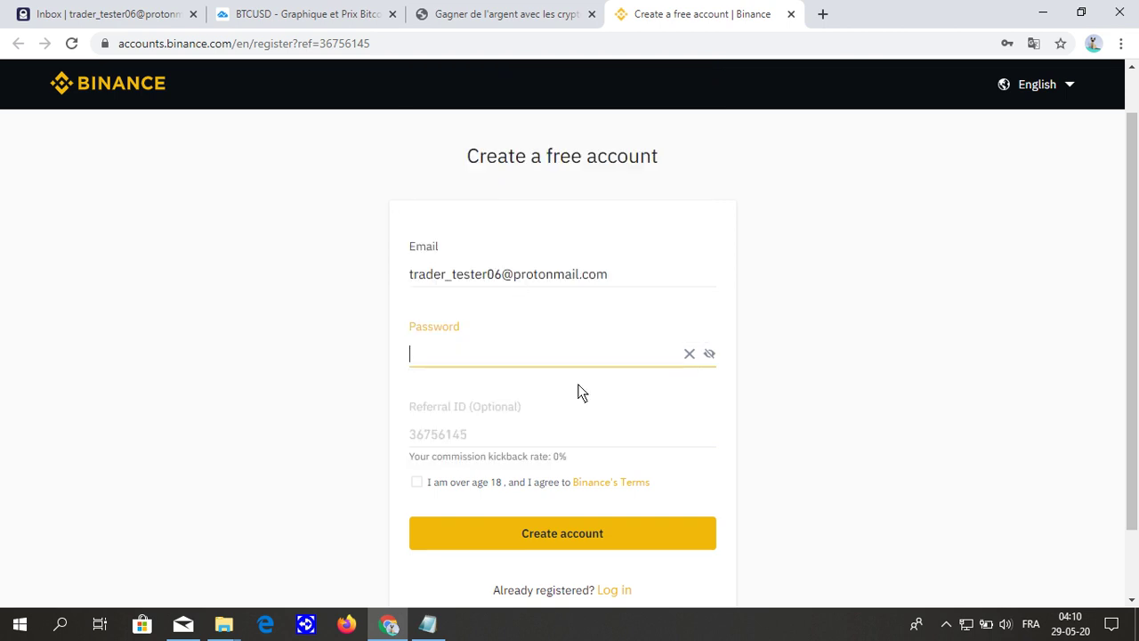
# - Accept the age and terms condition and submit the registration with Create account
pyautogui.scroll(-1, 559, 401)
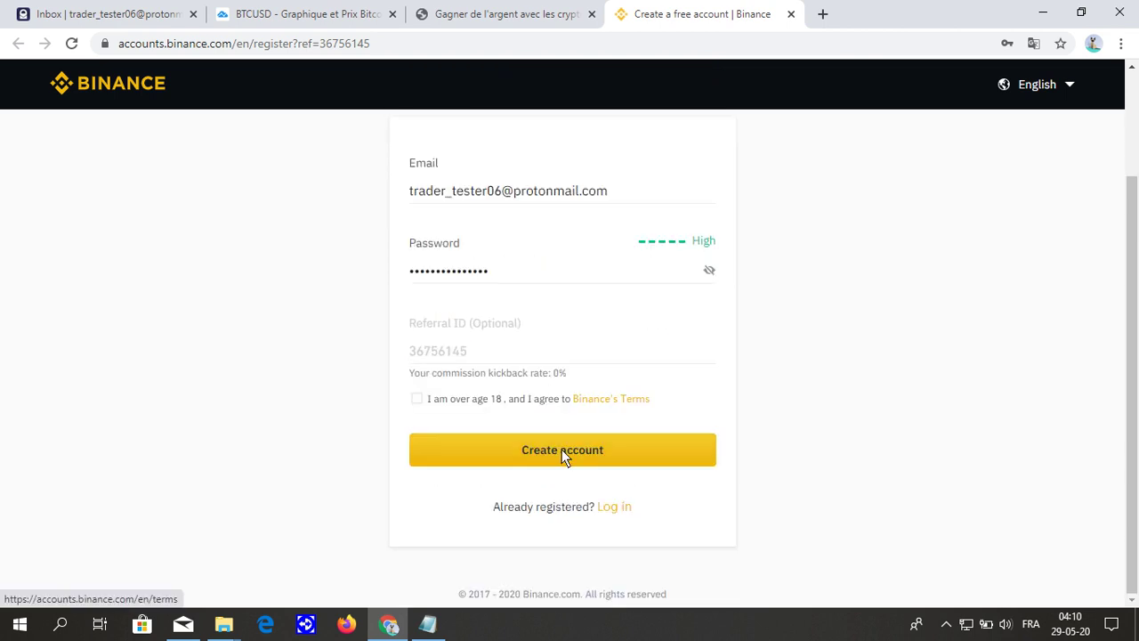
pyautogui.scroll(1, 597, 445)
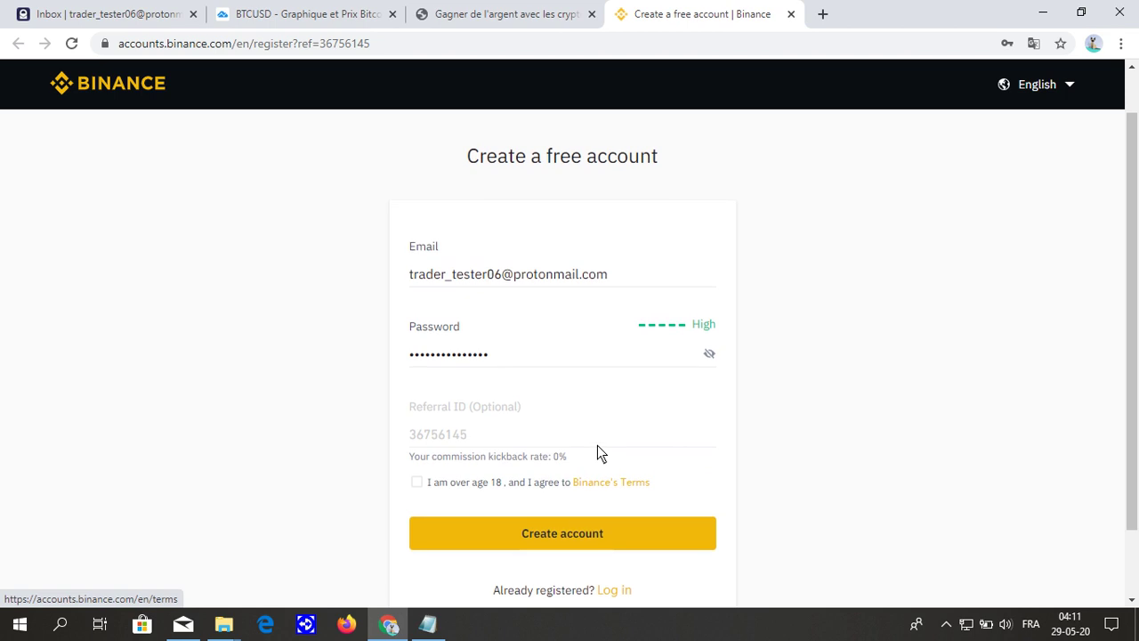
pyautogui.scroll(-1, 597, 449)
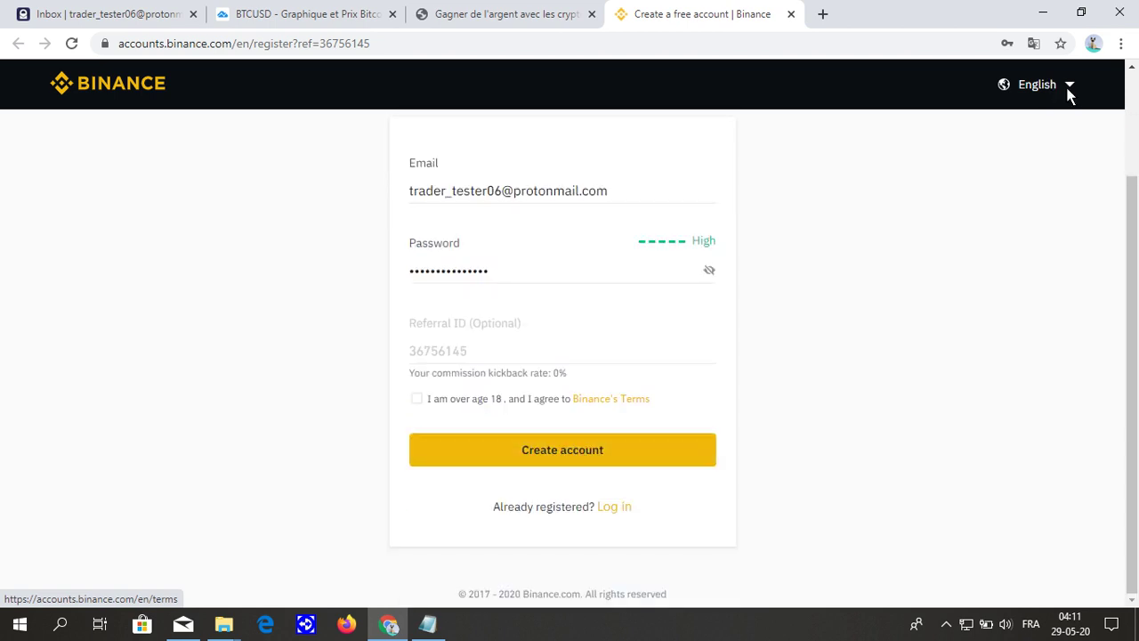
pyautogui.click(572, 450)
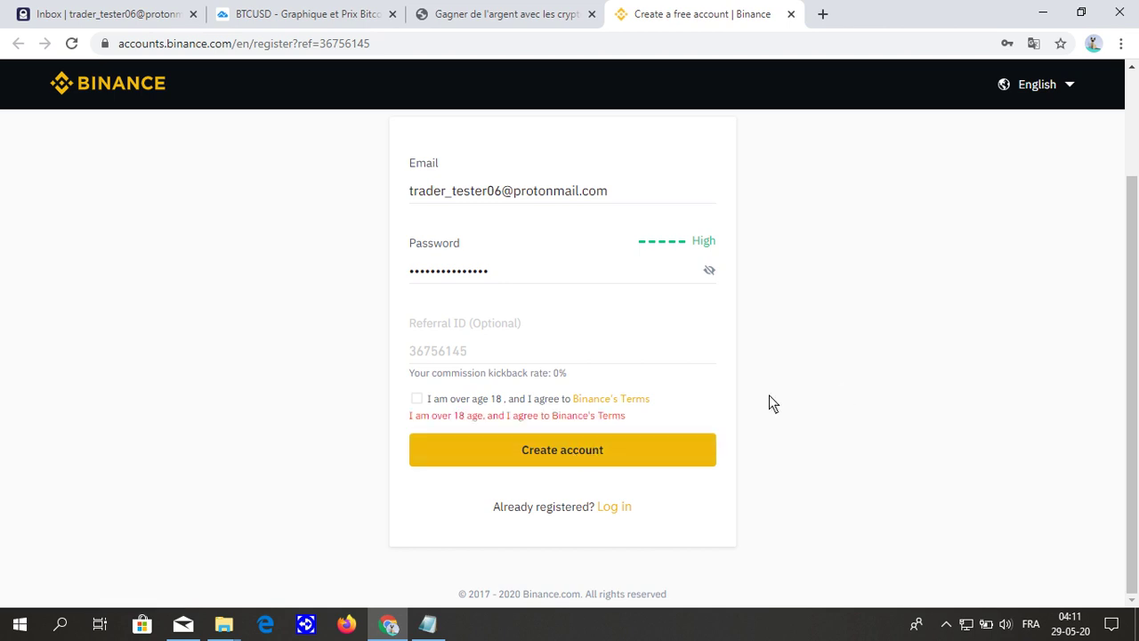
pyautogui.click(417, 399)
pyautogui.click(623, 449)
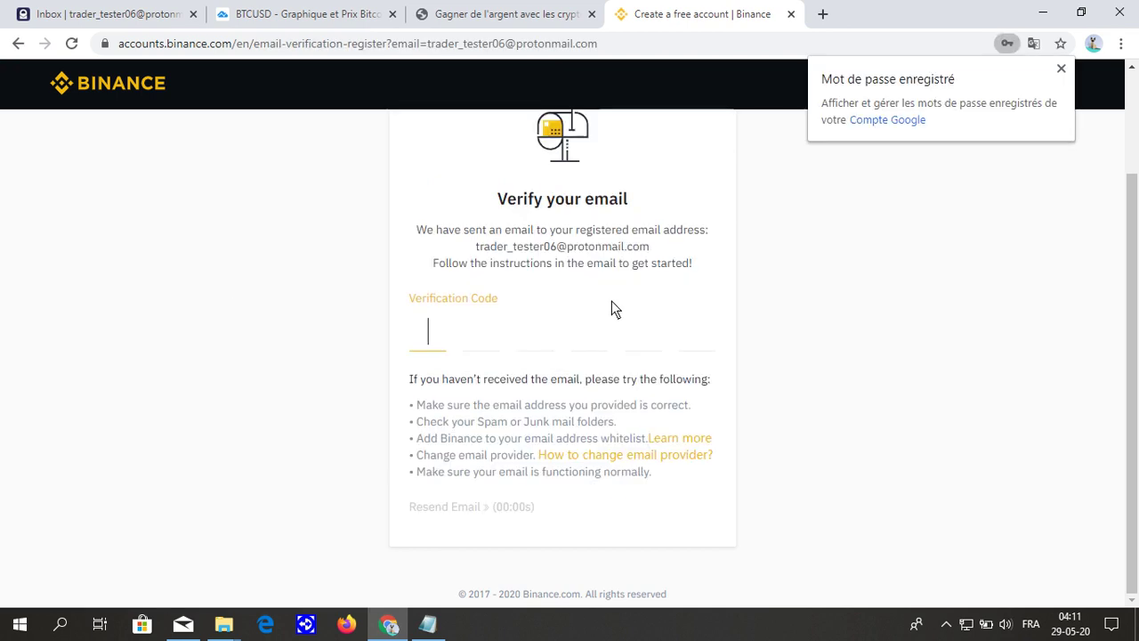
# - Refresh the ProtonMail inbox and open Binance's confirmation email
pyautogui.click(1061, 67)
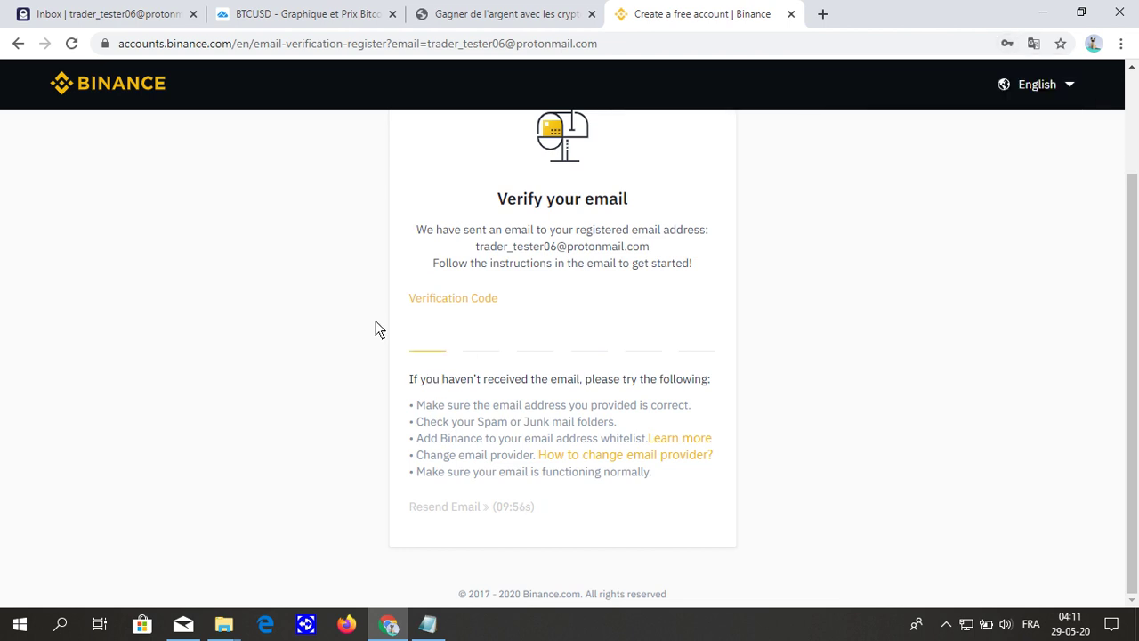
pyautogui.click(105, 16)
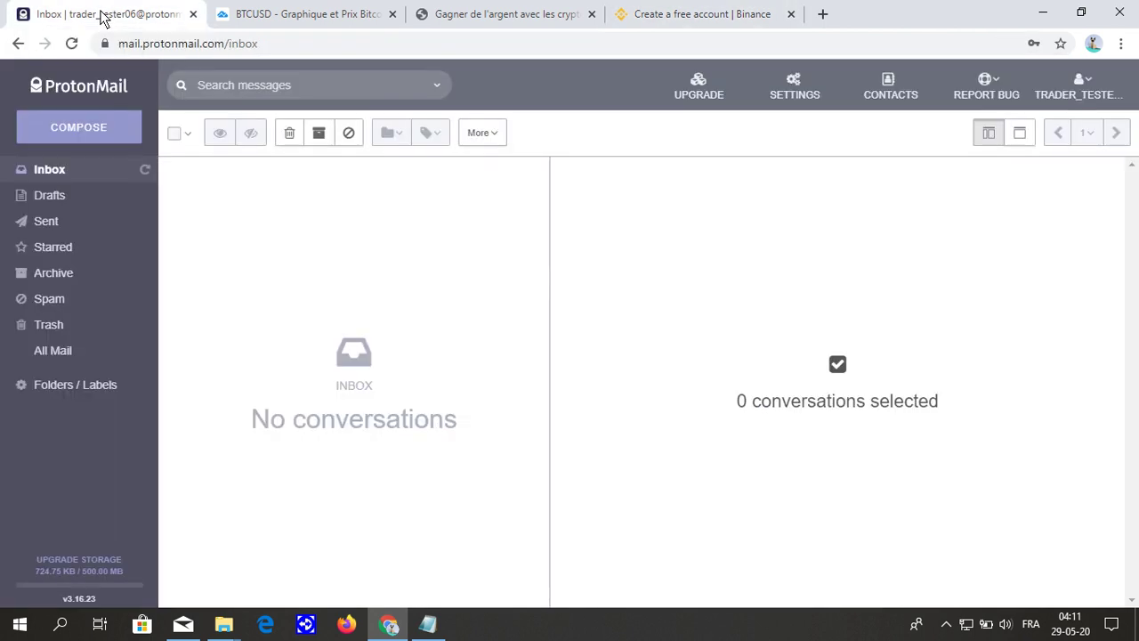
pyautogui.click(45, 168)
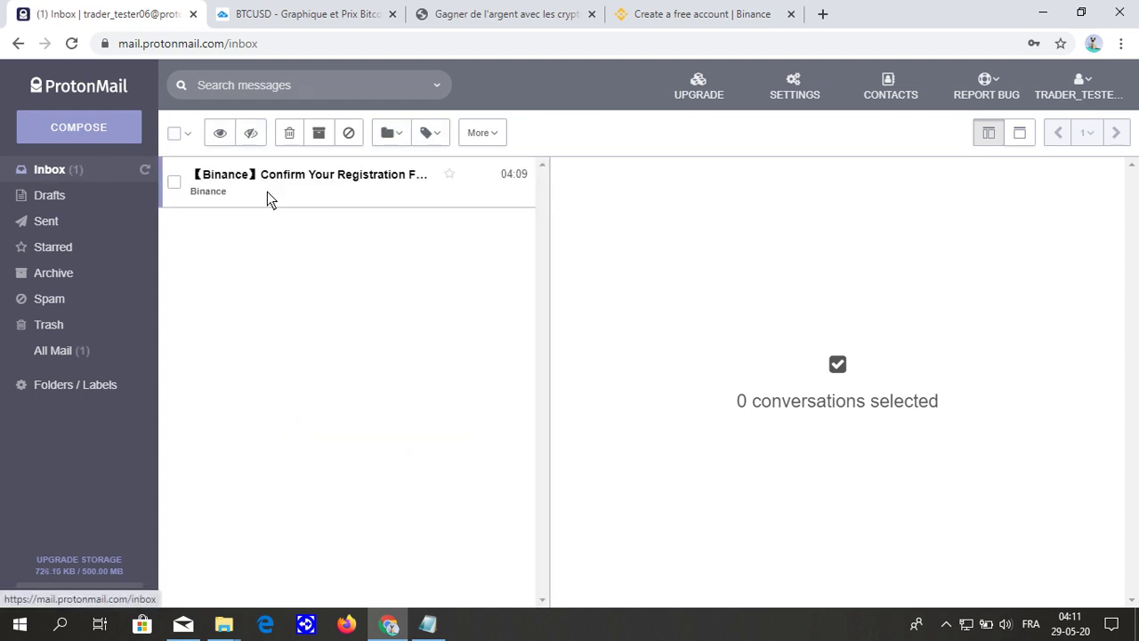
pyautogui.click(300, 175)
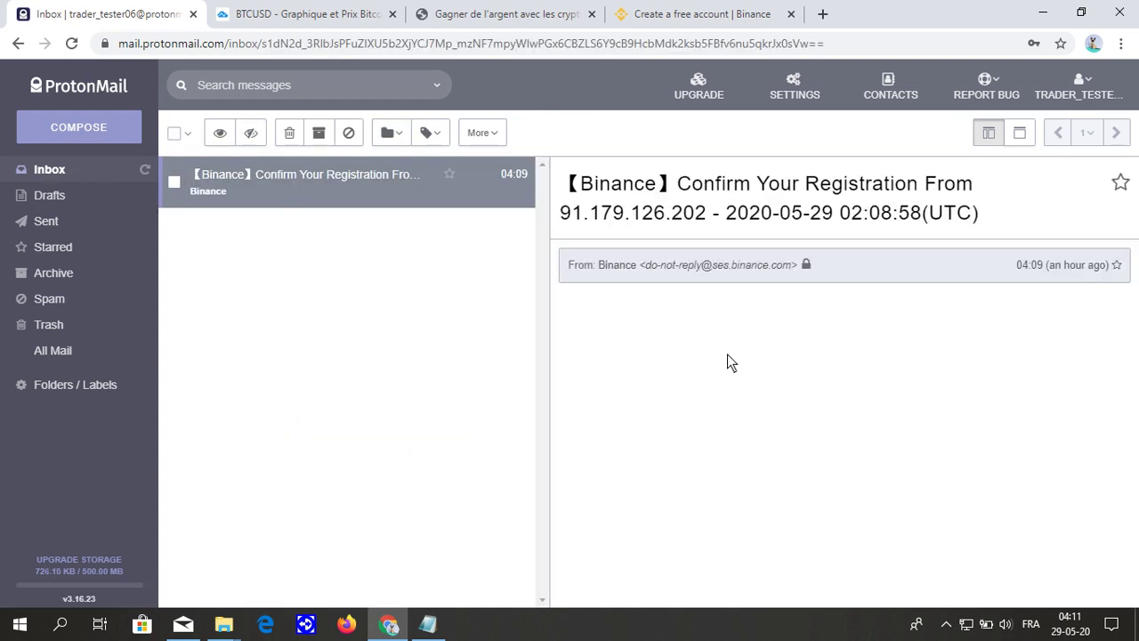
# - Copy the activation code and return to Binance's verification code boxes
pyautogui.scroll(-3, 834, 382)
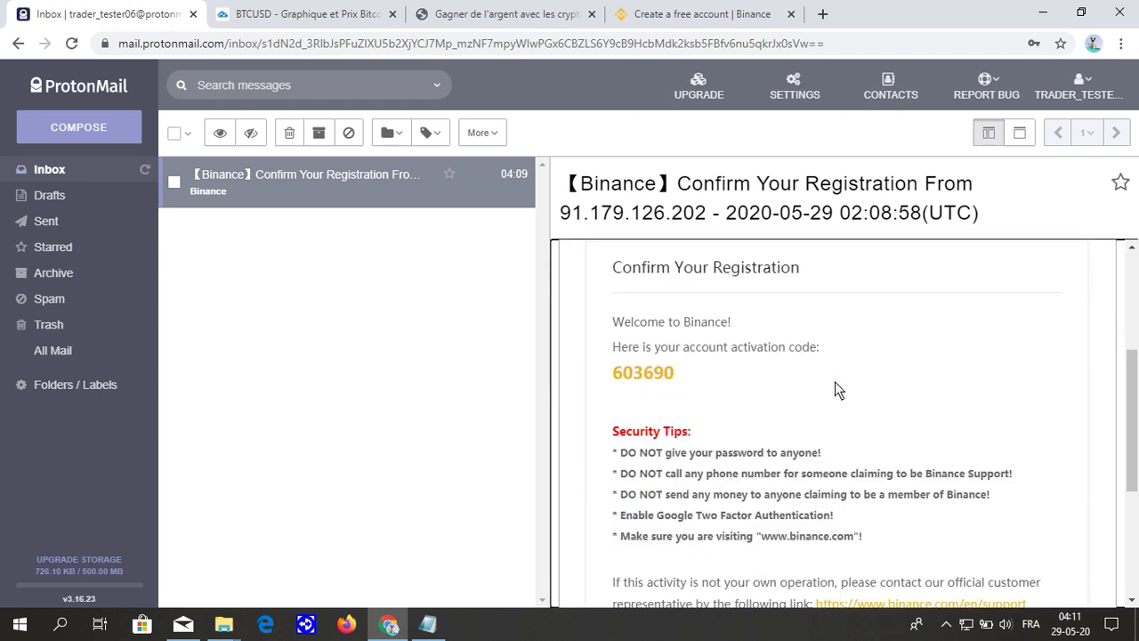
pyautogui.doubleClick(649, 371)
pyautogui.hotkey('ctrl', 'c')
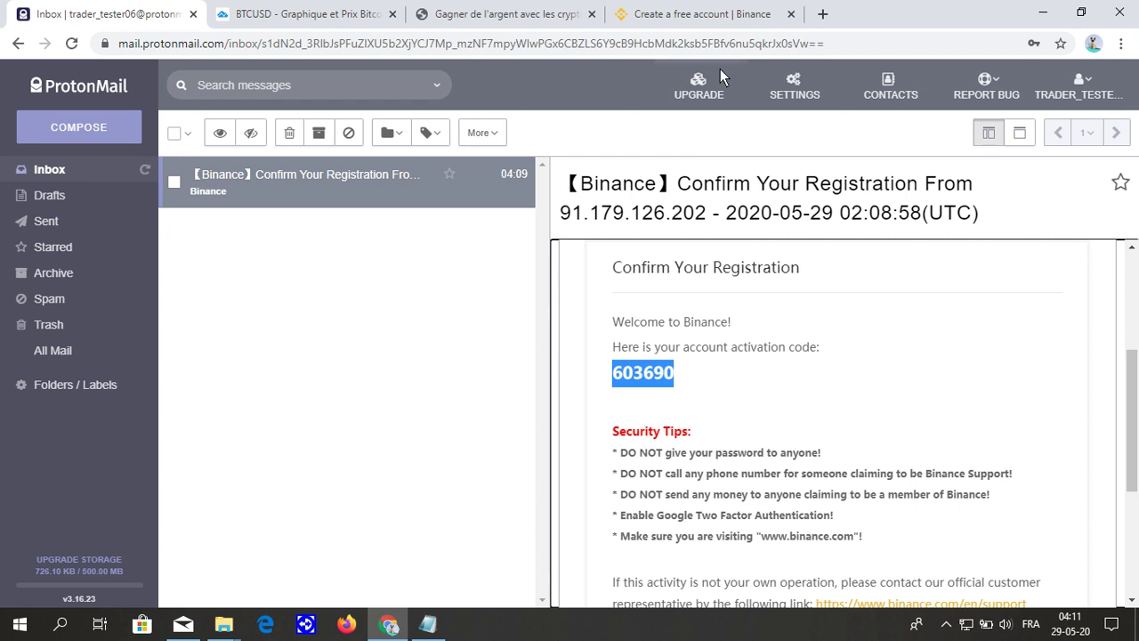
pyautogui.click(663, 23)
pyautogui.click(465, 354)
# - Paste the activation code to verify the email, then go to the dashboard
pyautogui.hotkey('ctrl', 'v')
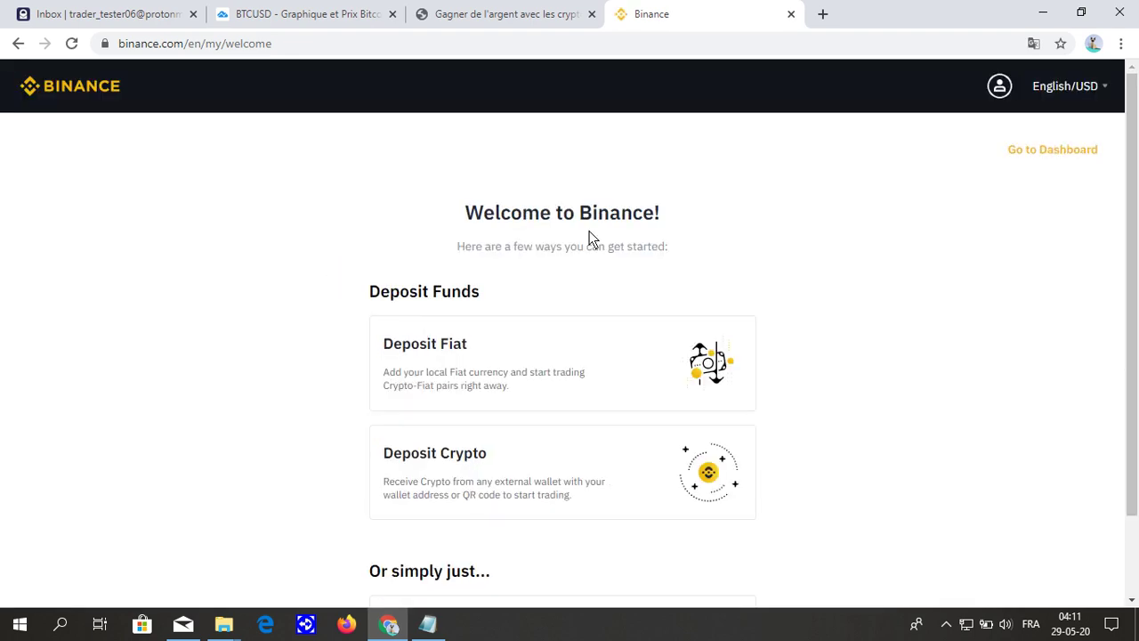
pyautogui.scroll(-1, 836, 272)
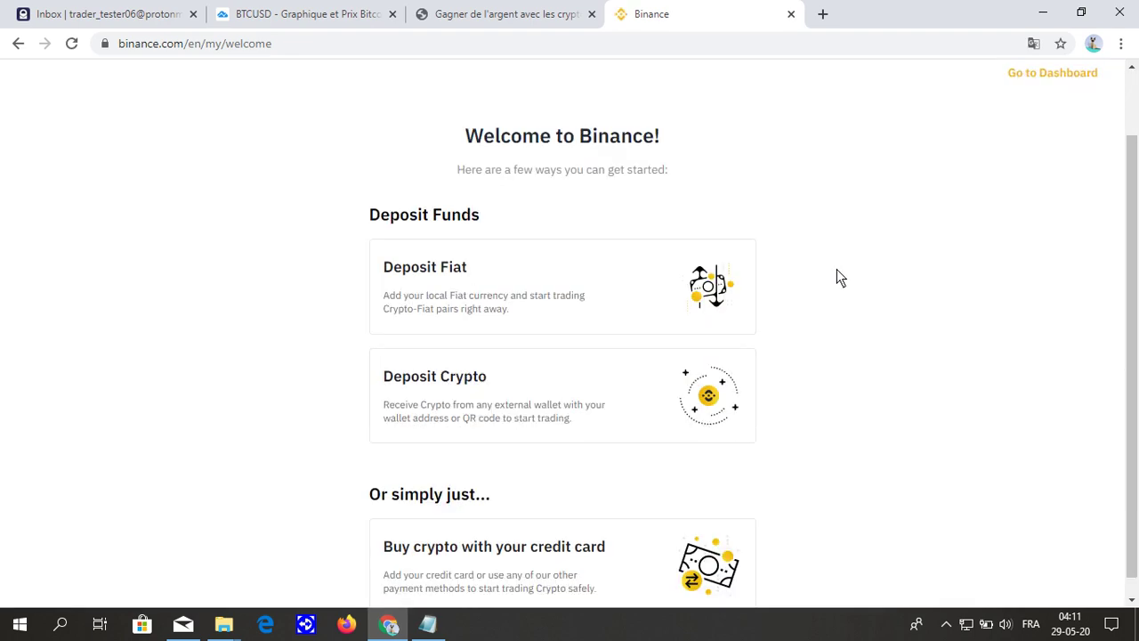
pyautogui.scroll(1, 834, 274)
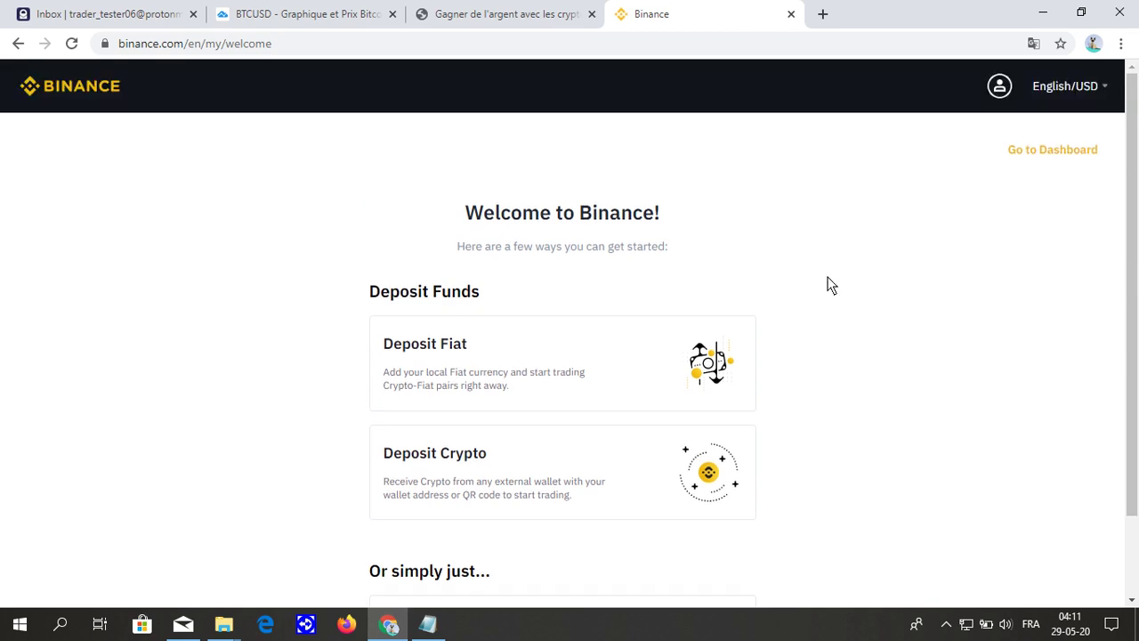
pyautogui.click(1031, 151)
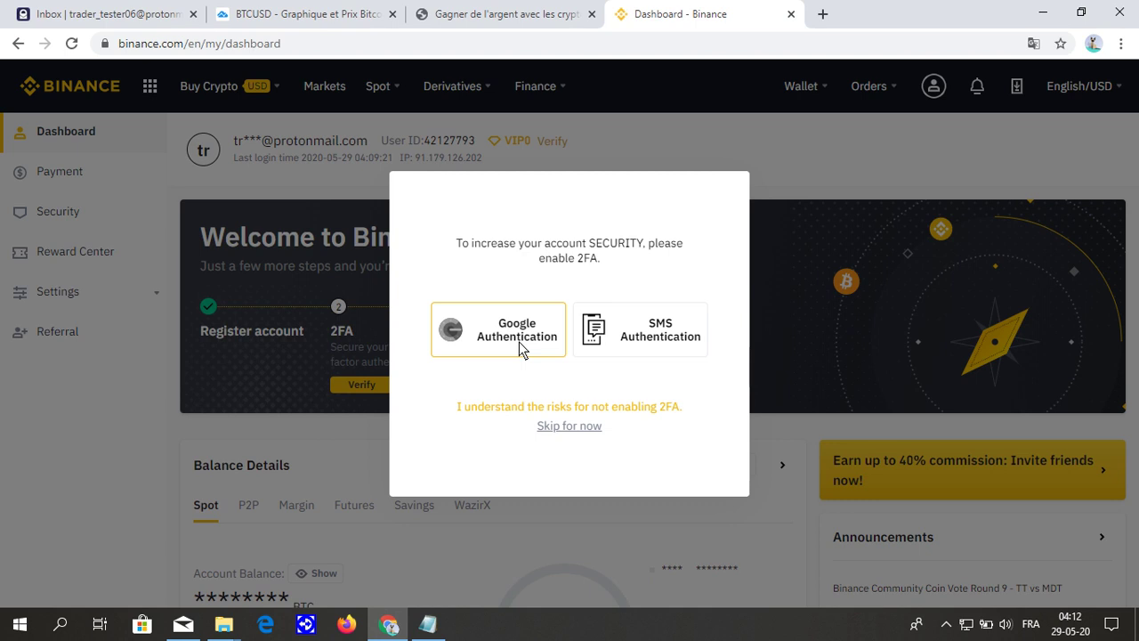
# - Skip the 2FA prompt for now and switch the site language to Français
pyautogui.click(568, 426)
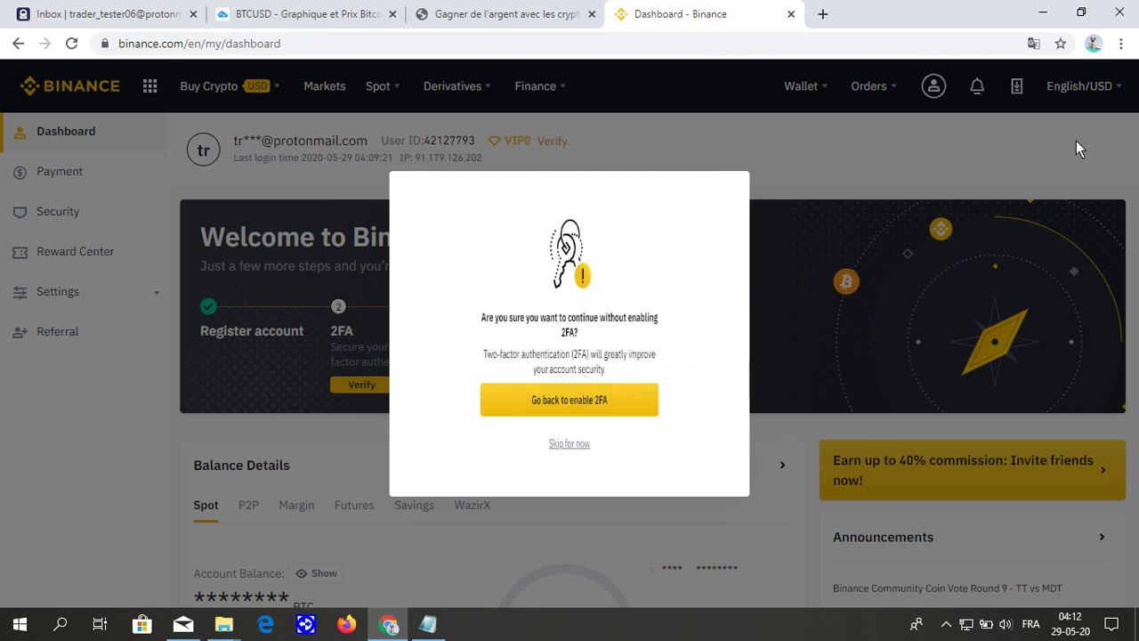
pyautogui.click(578, 444)
pyautogui.moveTo(1100, 89)
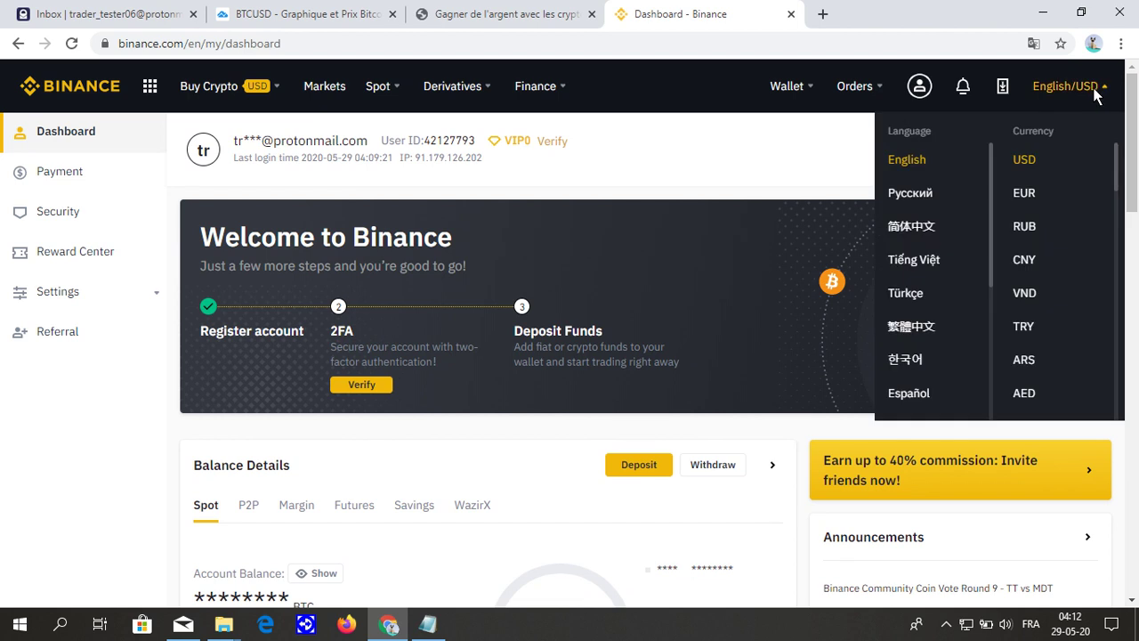
pyautogui.scroll(-2, 932, 228)
pyautogui.scroll(-1, 931, 228)
pyautogui.click(917, 258)
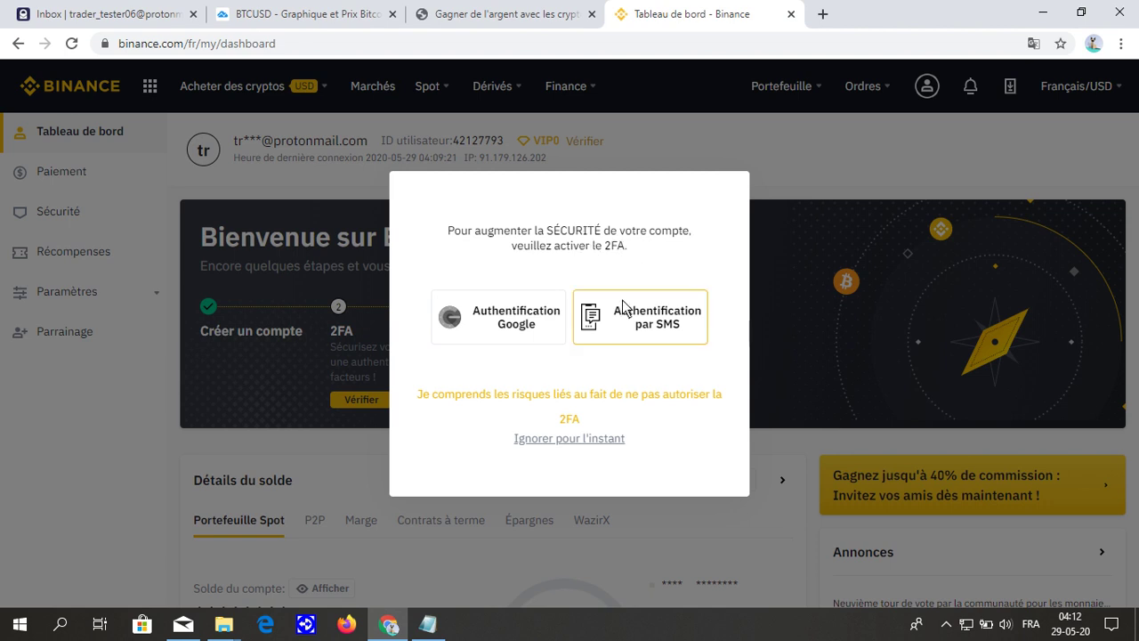
# - Choose Authentification Google and move past the app-download step to Étape 2's QR code
pyautogui.click(515, 329)
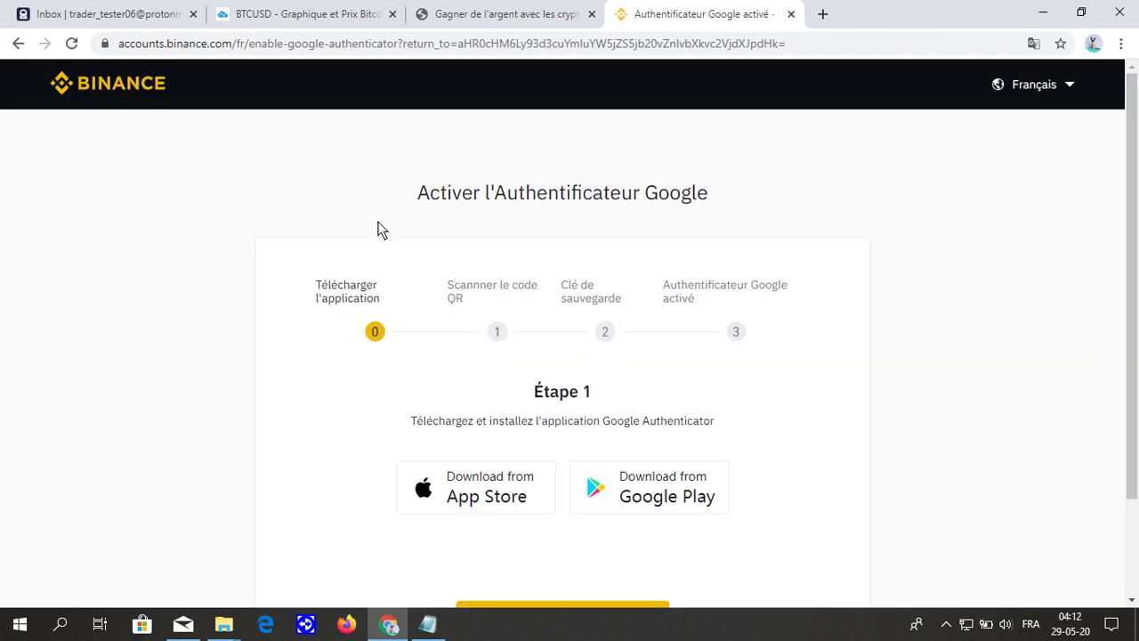
pyautogui.scroll(-1, 377, 230)
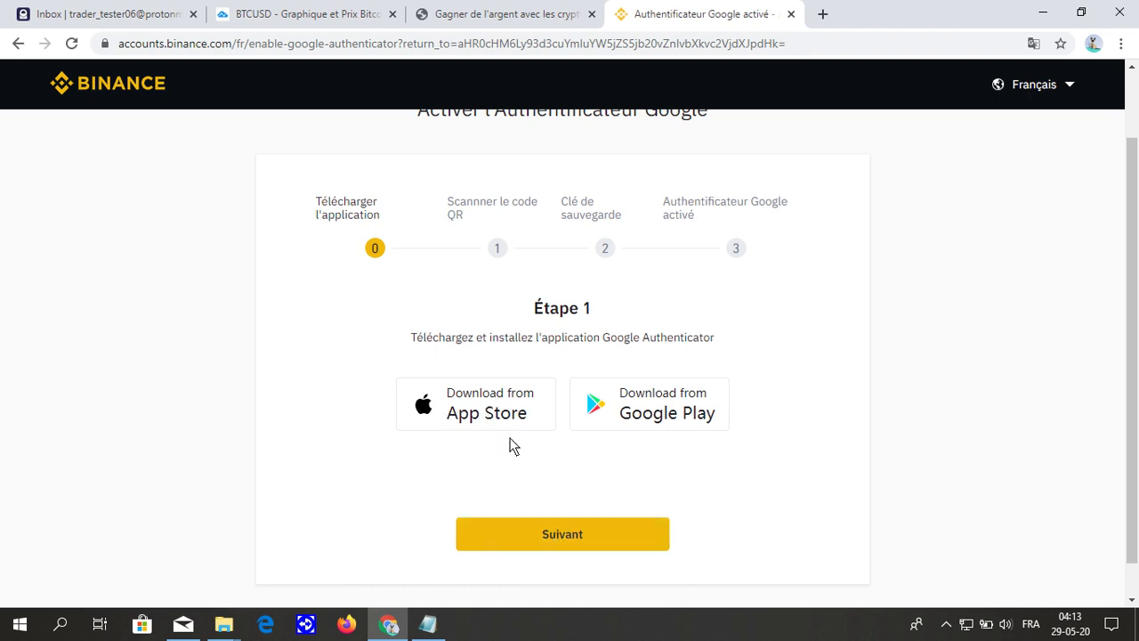
pyautogui.click(550, 537)
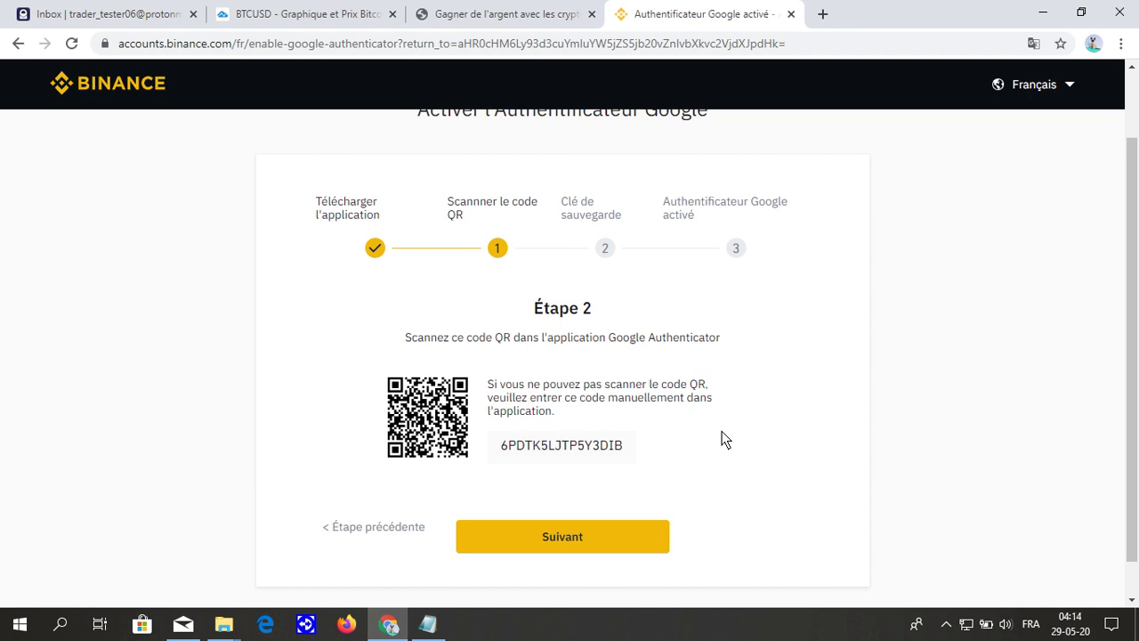
# - Select the manual setup key and continue past the backup-key step to Étape 4
pyautogui.doubleClick(568, 447)
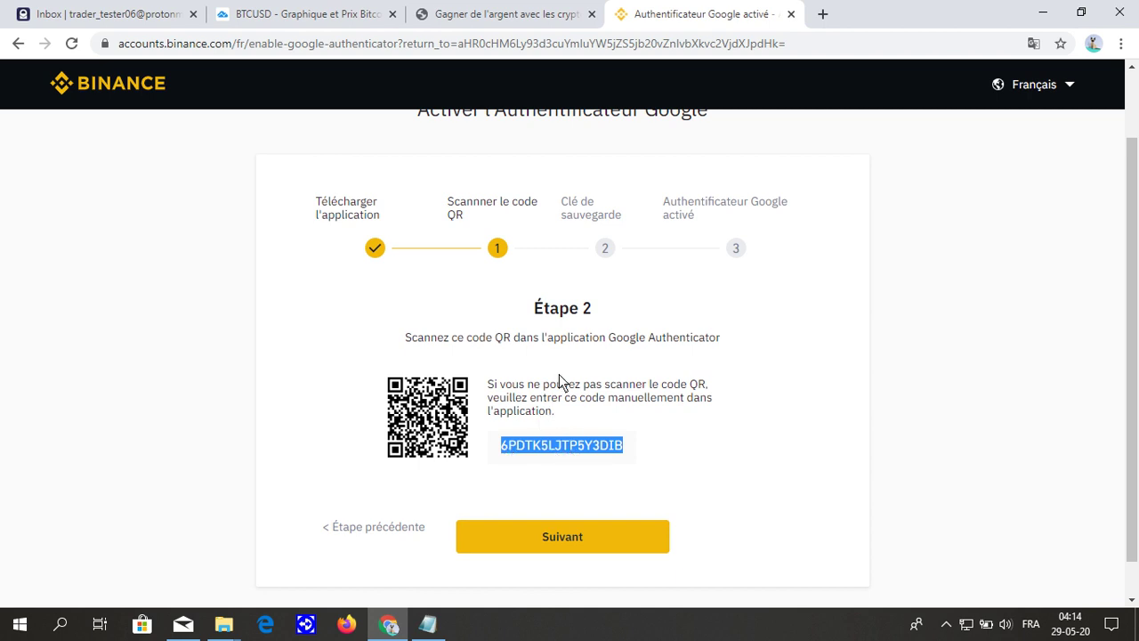
pyautogui.click(564, 531)
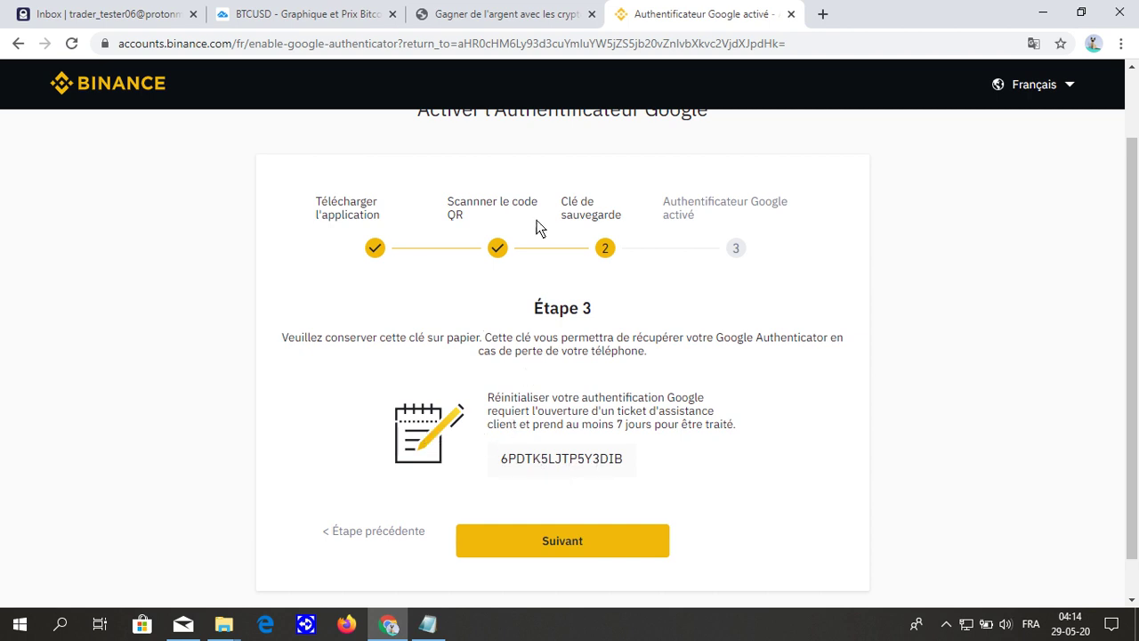
pyautogui.click(584, 542)
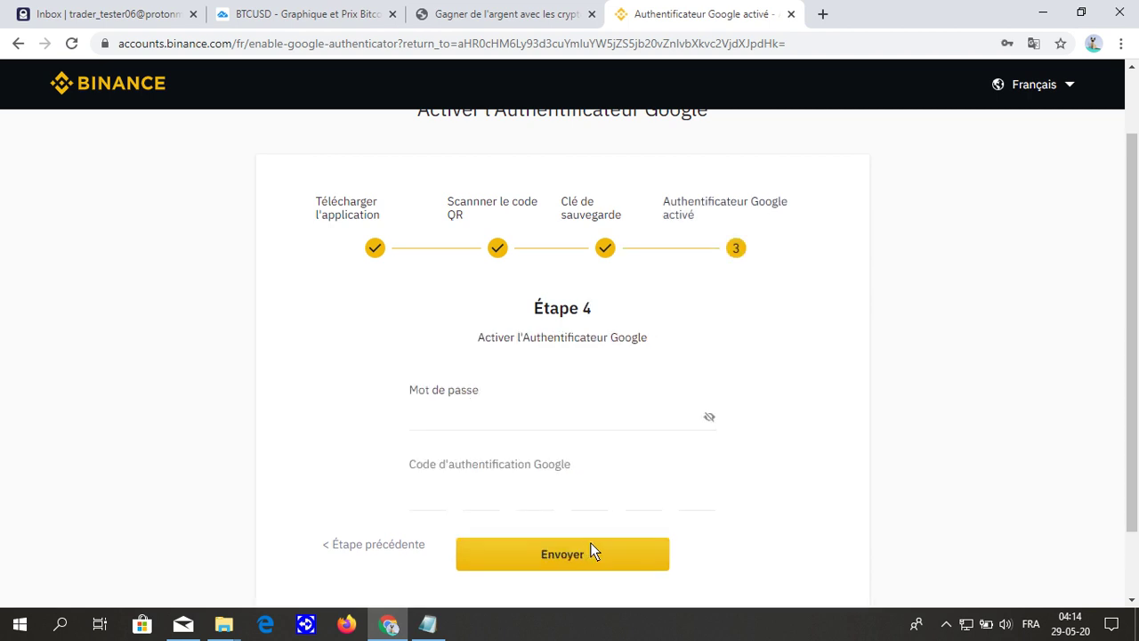
# - Type the account password in the Mot de passe field, then erase the wrong entry
pyautogui.click(474, 425)
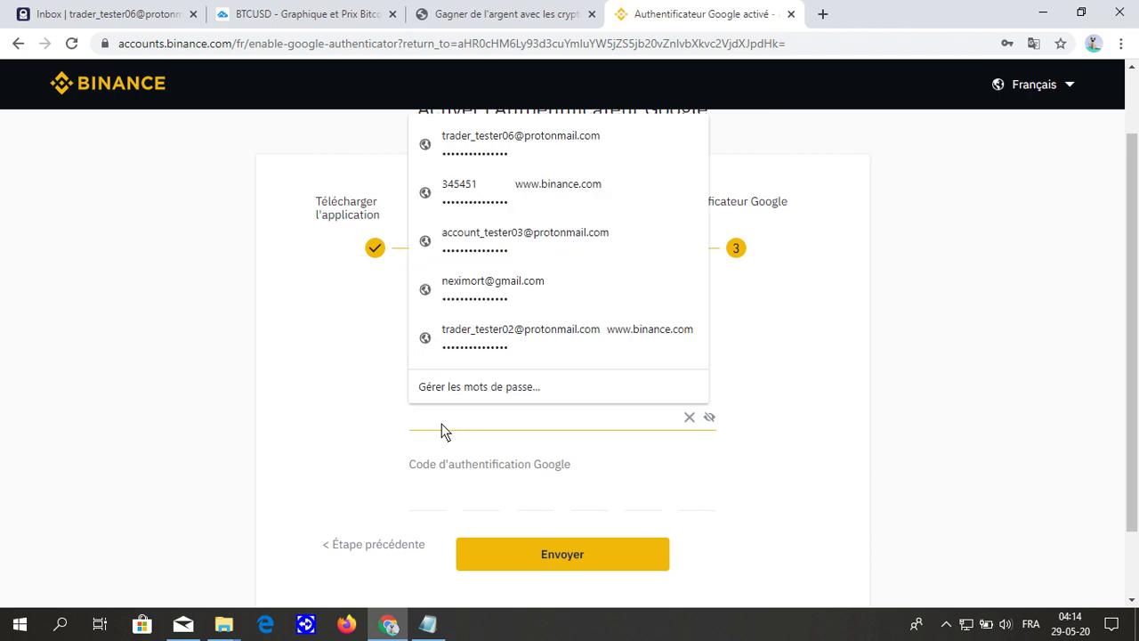
pyautogui.click(354, 416)
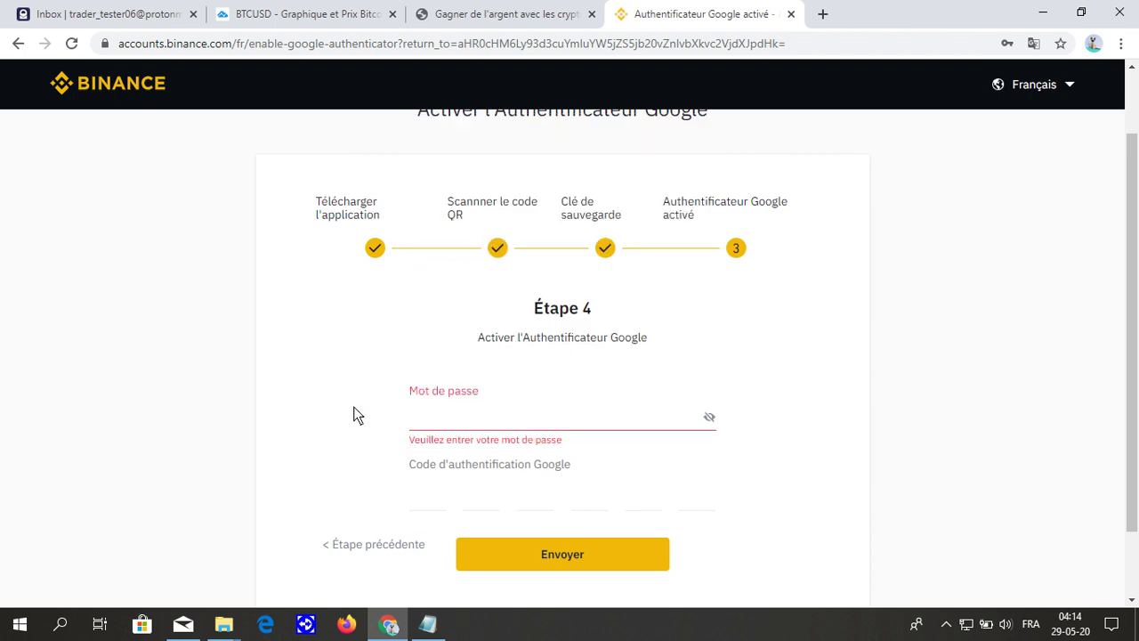
pyautogui.click(489, 418)
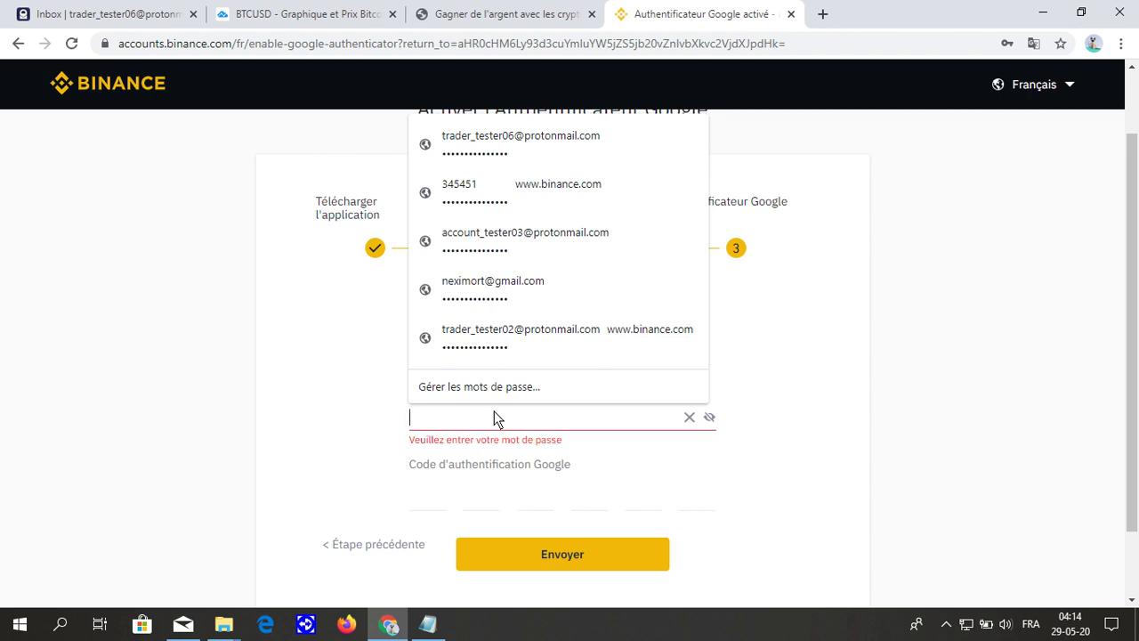
pyautogui.write('••••••')
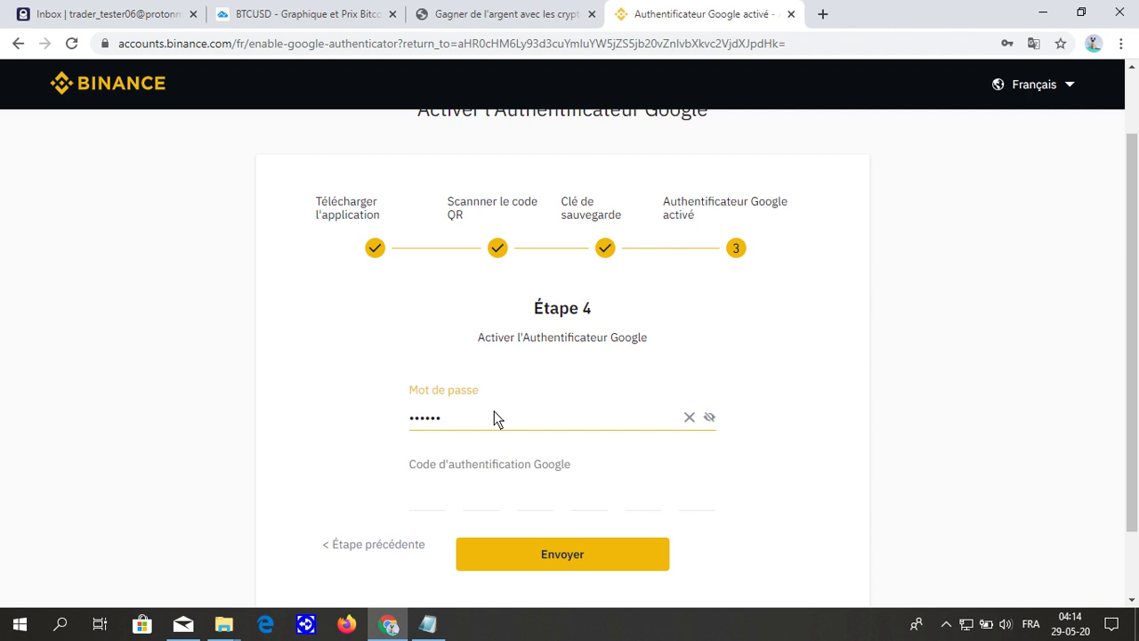
pyautogui.click(709, 417)
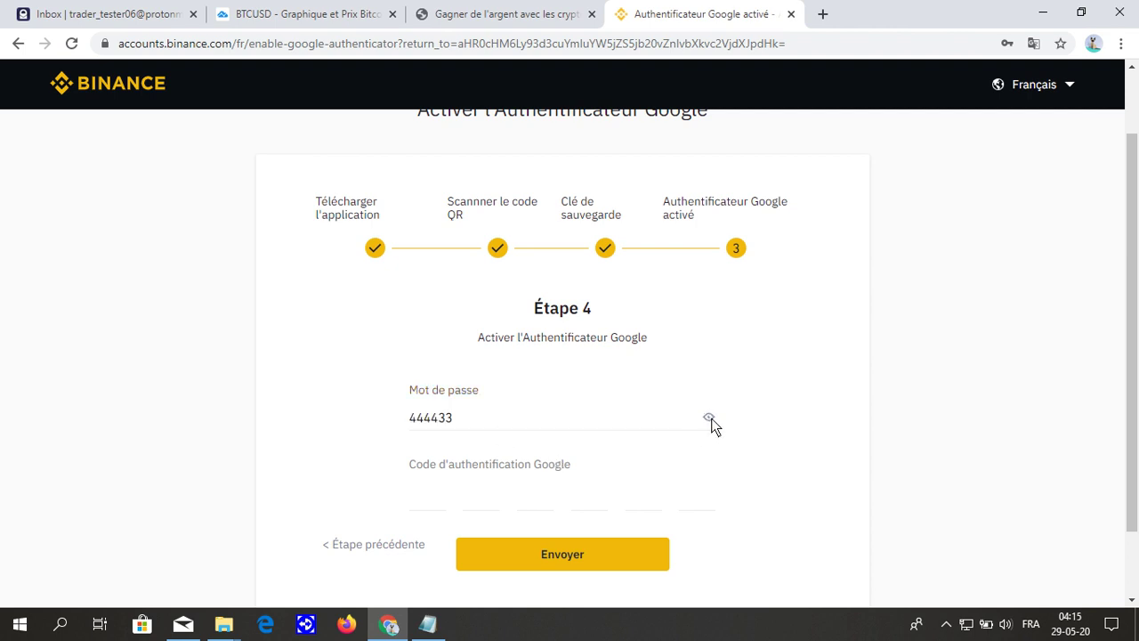
pyautogui.click(604, 551)
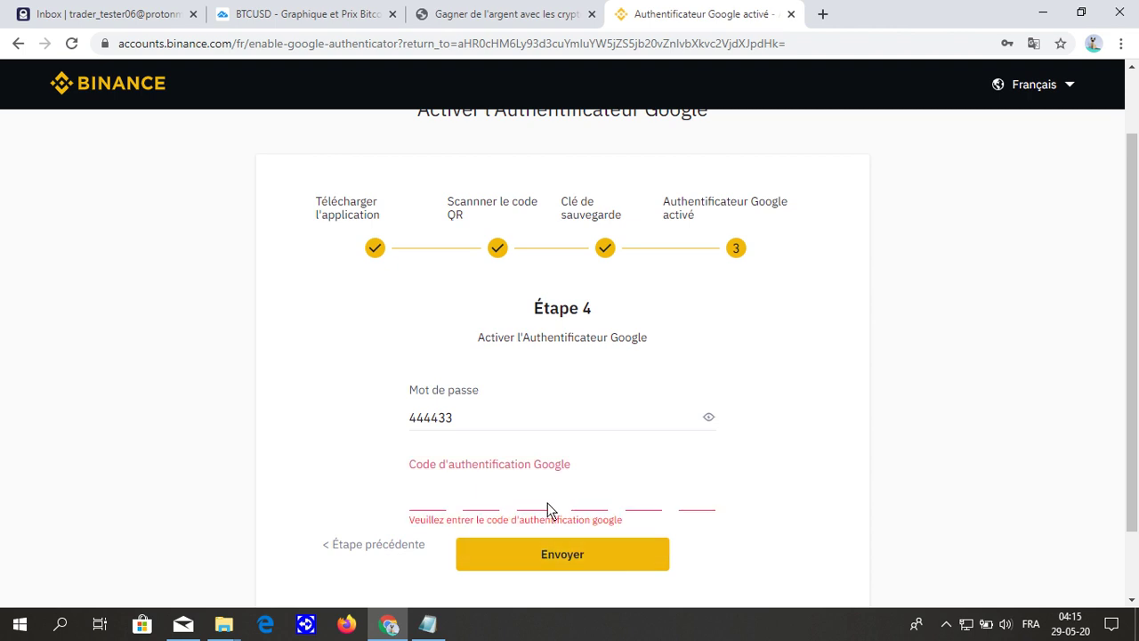
pyautogui.doubleClick(452, 419)
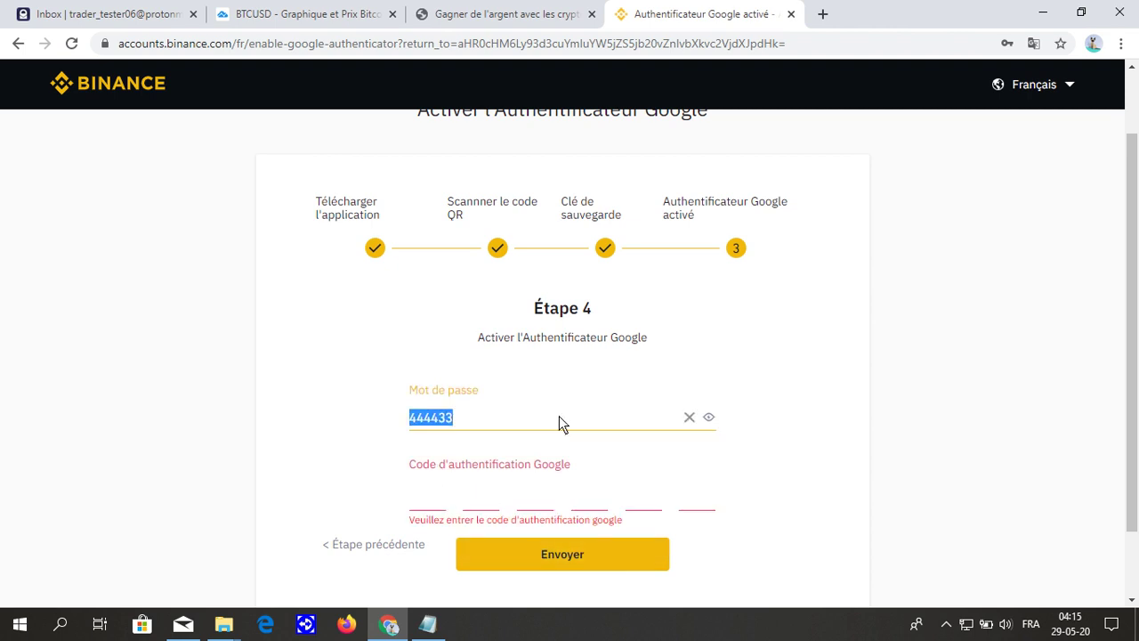
pyautogui.click(587, 419)
pyautogui.press('BackSpace')
pyautogui.press('BackSpace')
pyautogui.press('BackSpace')
pyautogui.press('BackSpace')
pyautogui.press('BackSpace')
pyautogui.press('BackSpace')
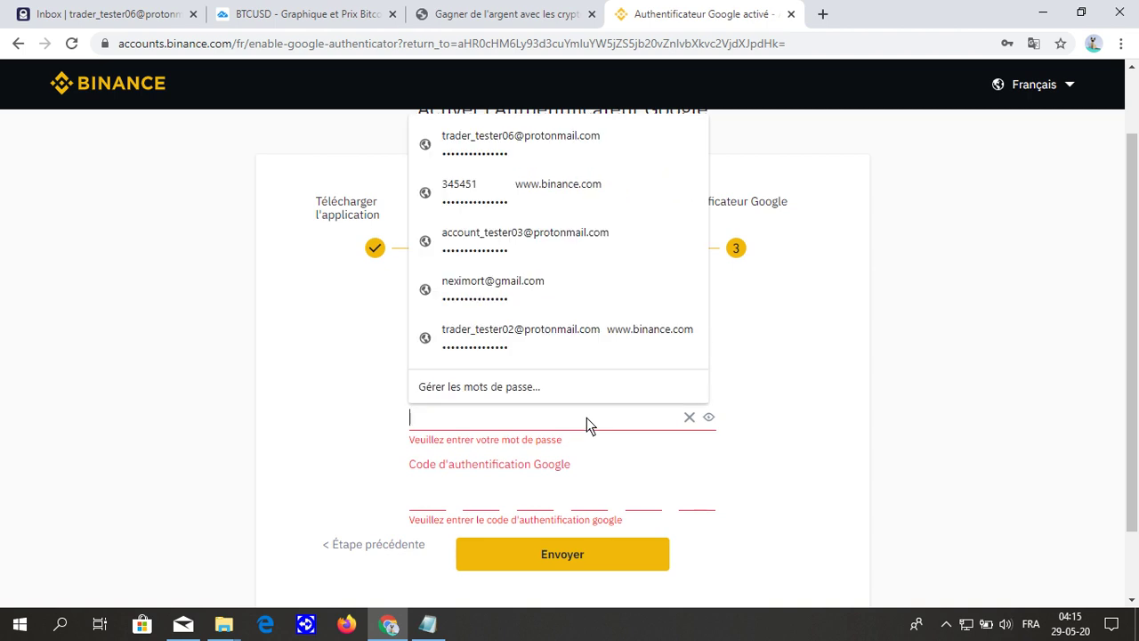
# - Fill the saved password, enter the six-digit Google code and submit to activate
pyautogui.click(562, 165)
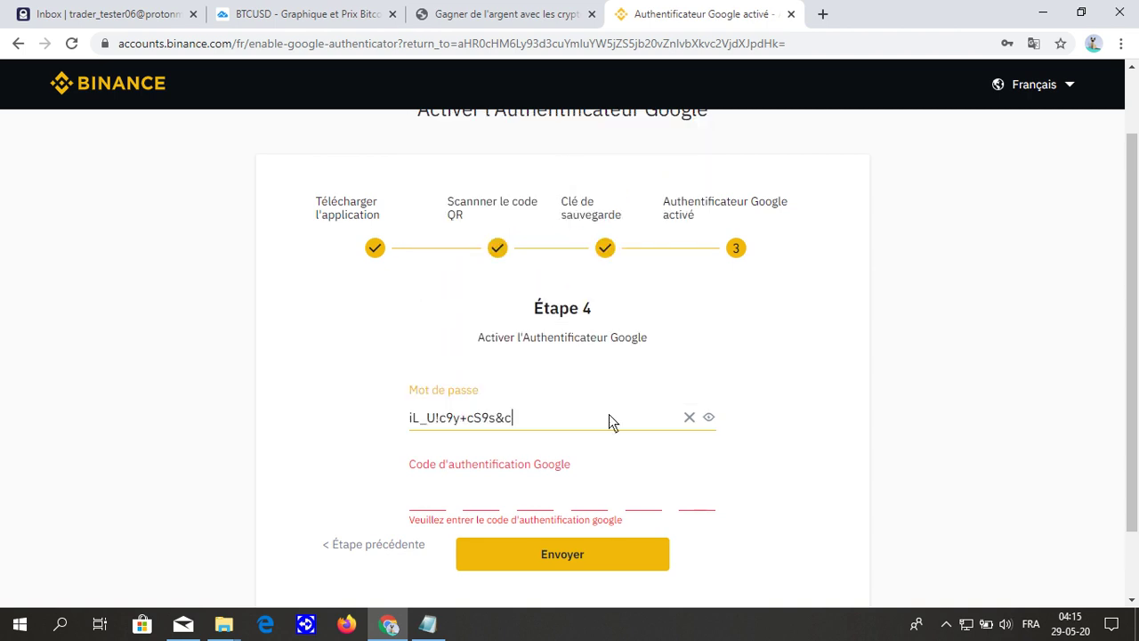
pyautogui.click(436, 496)
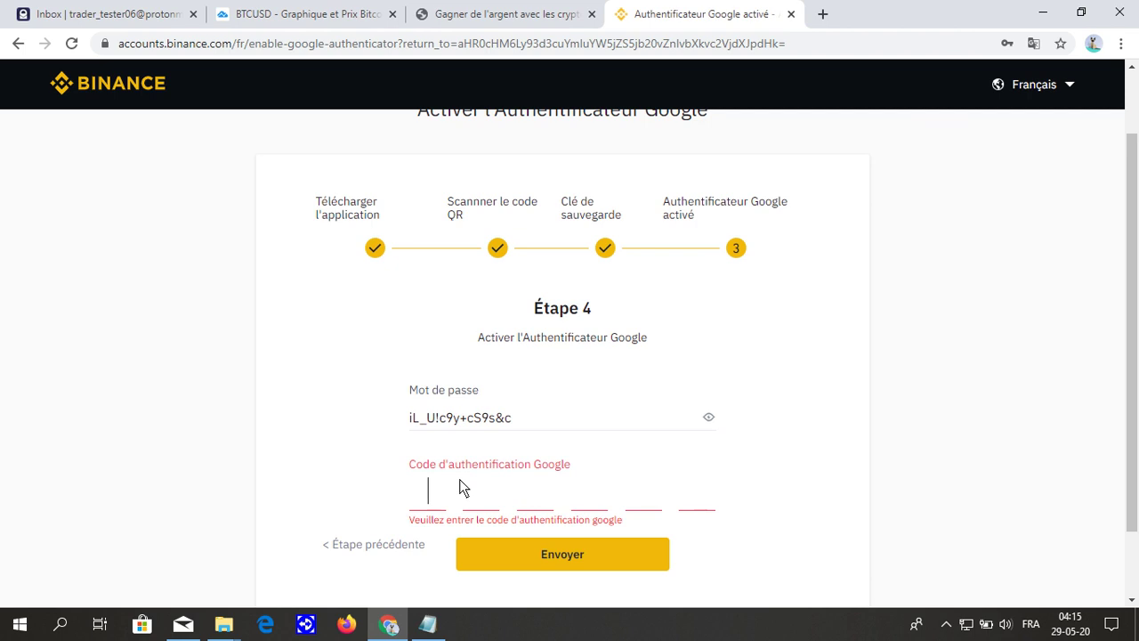
pyautogui.click(709, 417)
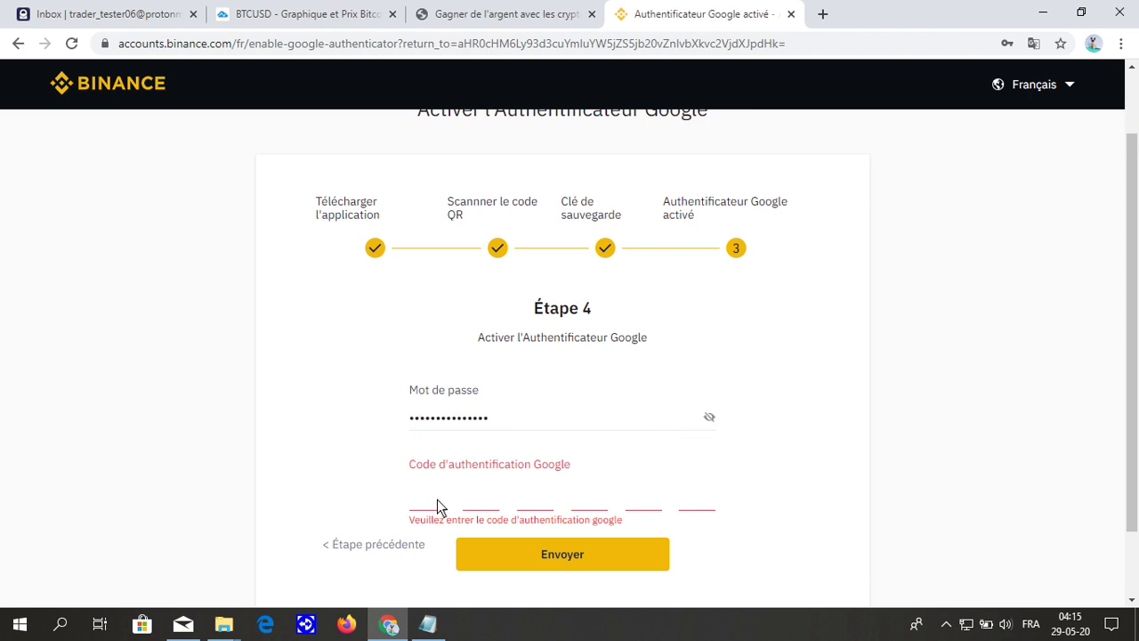
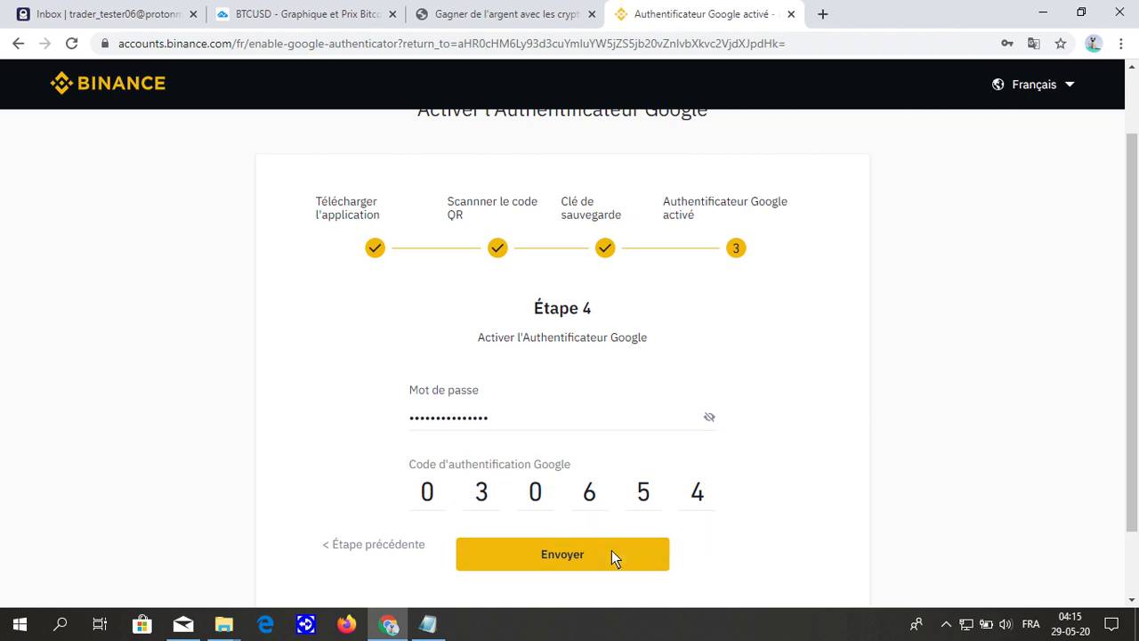
pyautogui.press('Return')
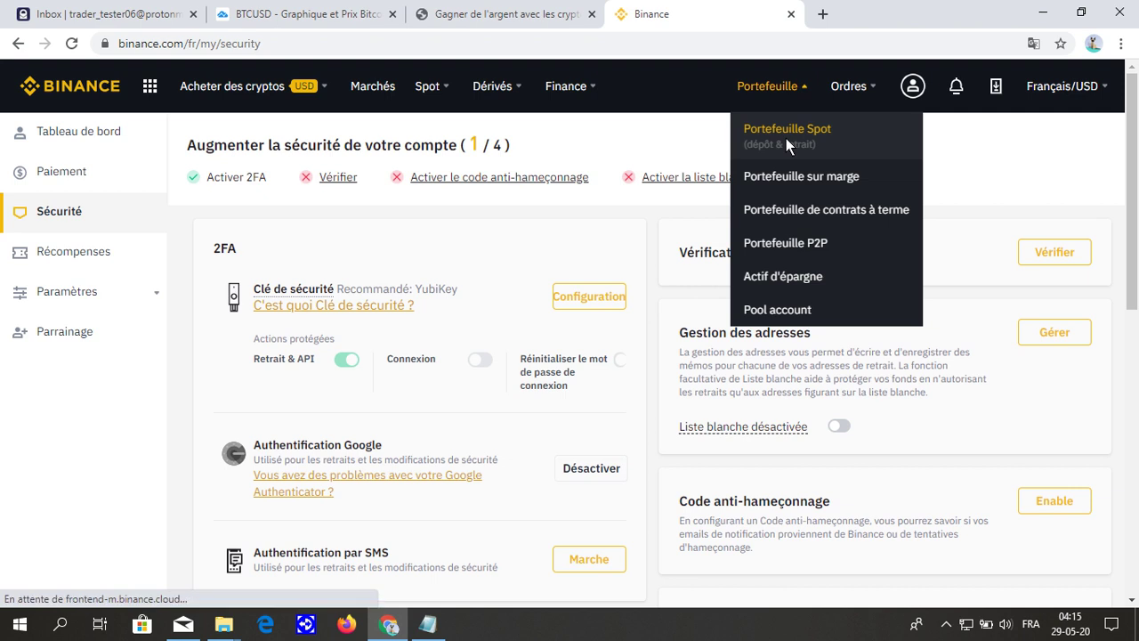
# - Open the Portefeuille Spot wallet and its Dépôt page showing the BTC deposit address
pyautogui.click(785, 138)
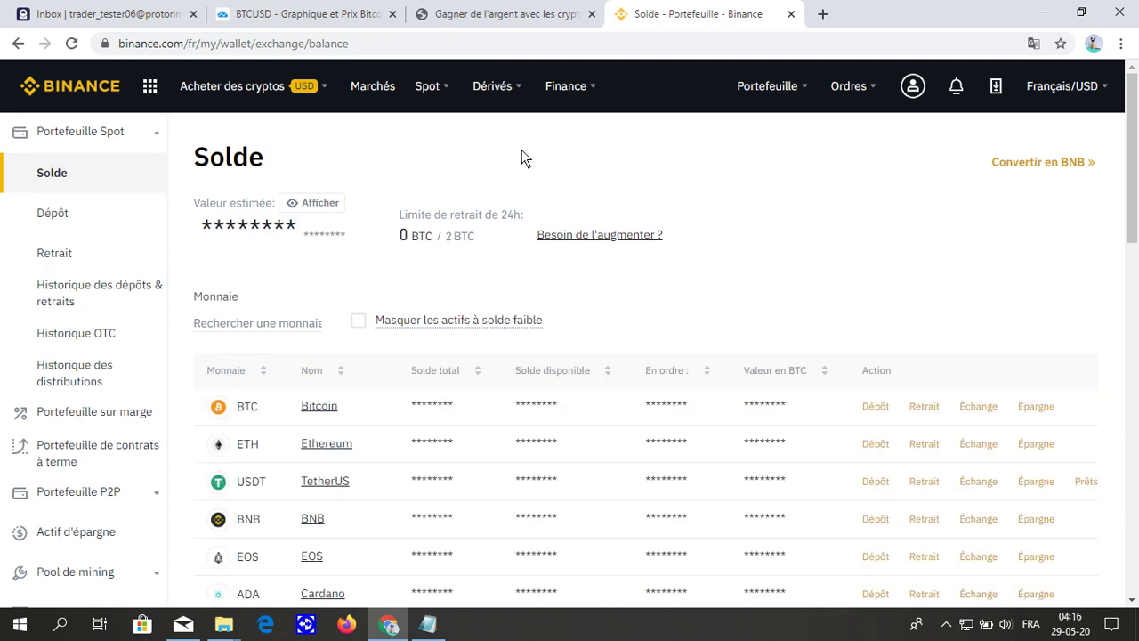
pyautogui.click(75, 216)
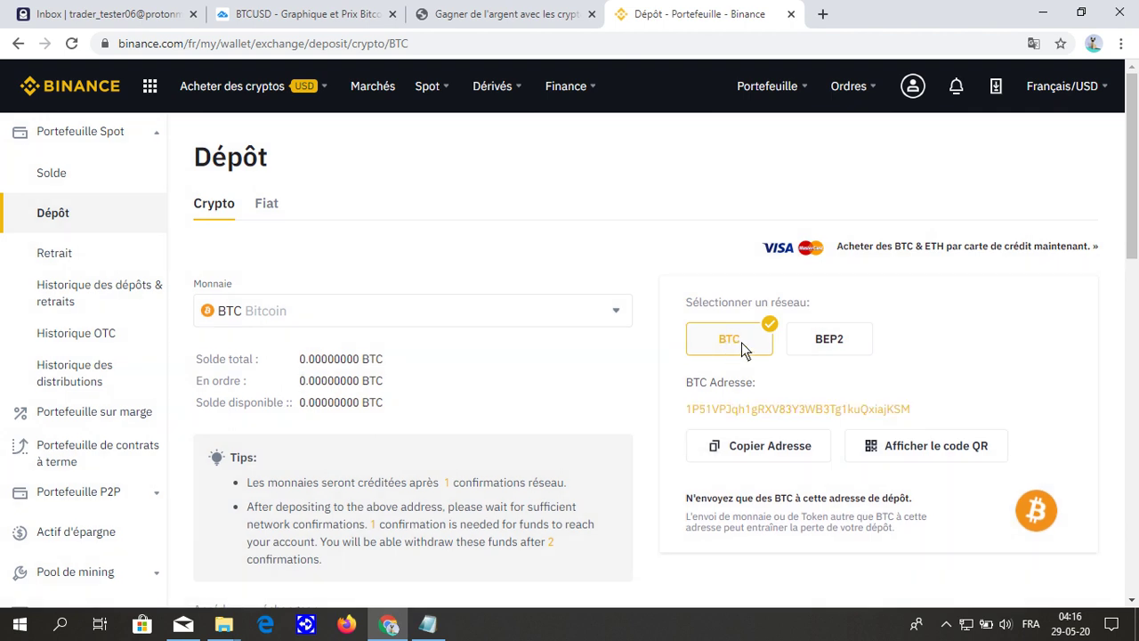
# - Scroll down to the BTC-network deposit address and select it in full
pyautogui.scroll(-1, 731, 338)
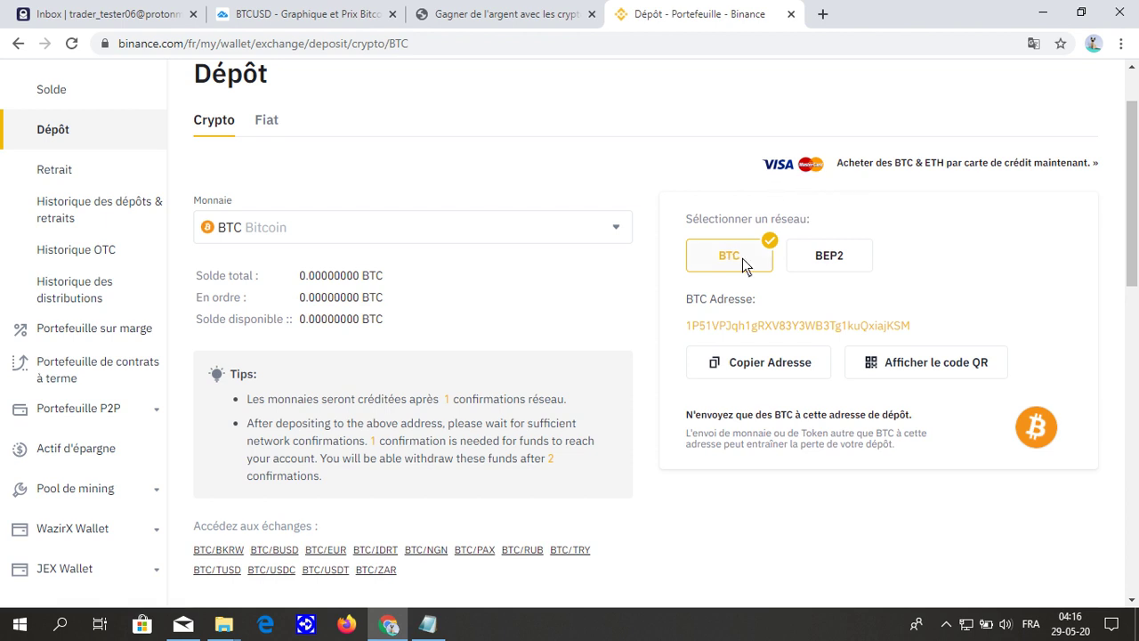
pyautogui.doubleClick(806, 327)
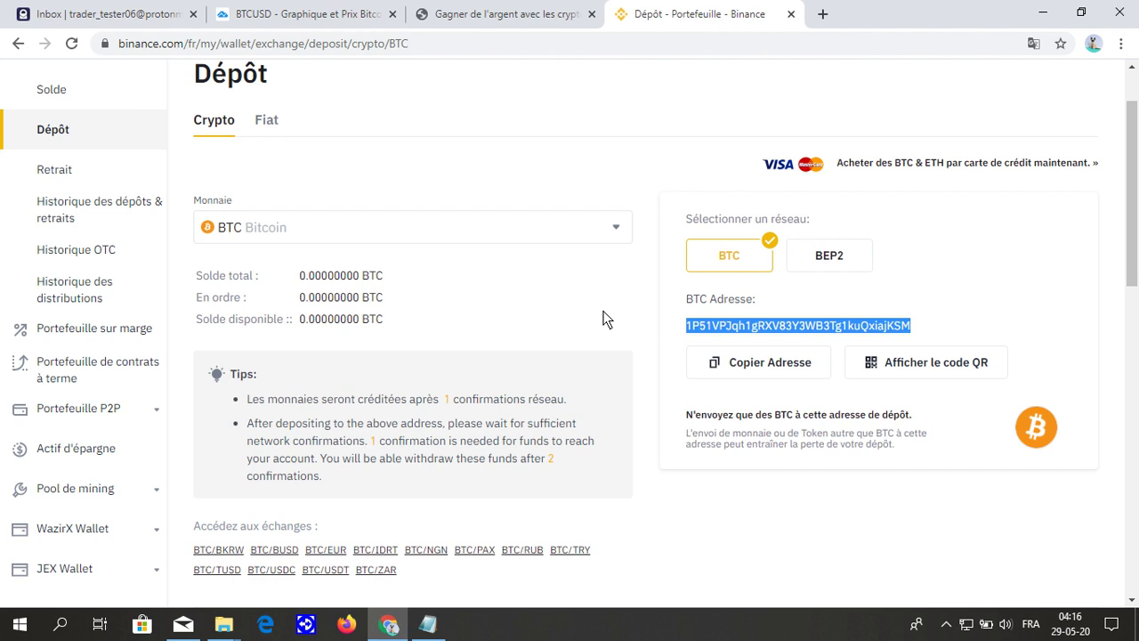
# - Open the Bitcoin card purchase form and enter 50 USD to spend
pyautogui.click(873, 163)
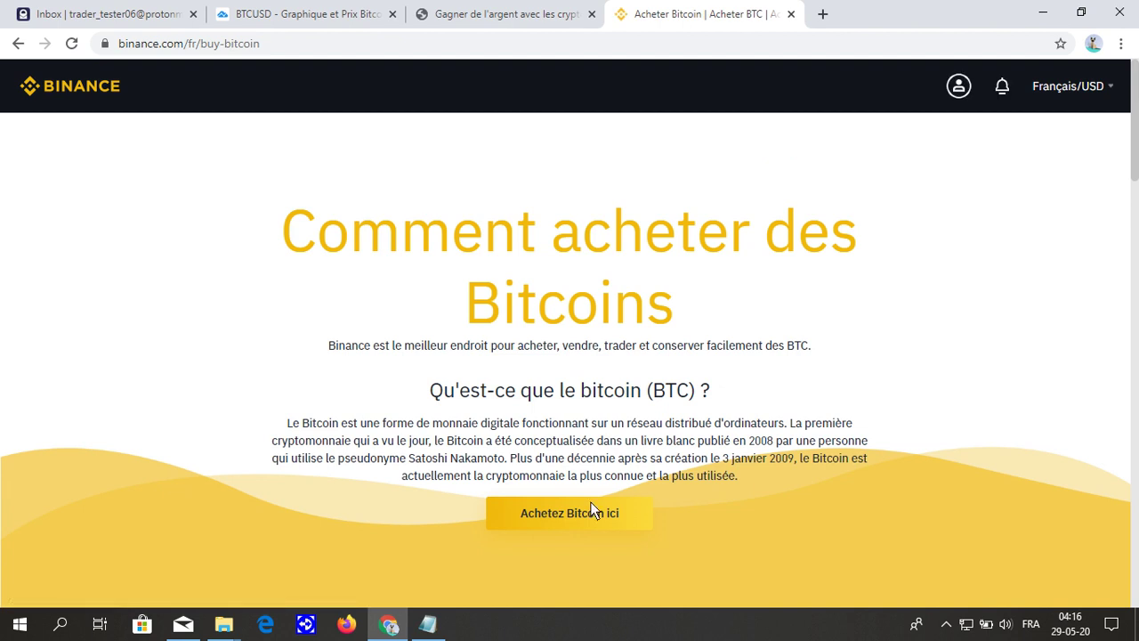
pyautogui.click(588, 518)
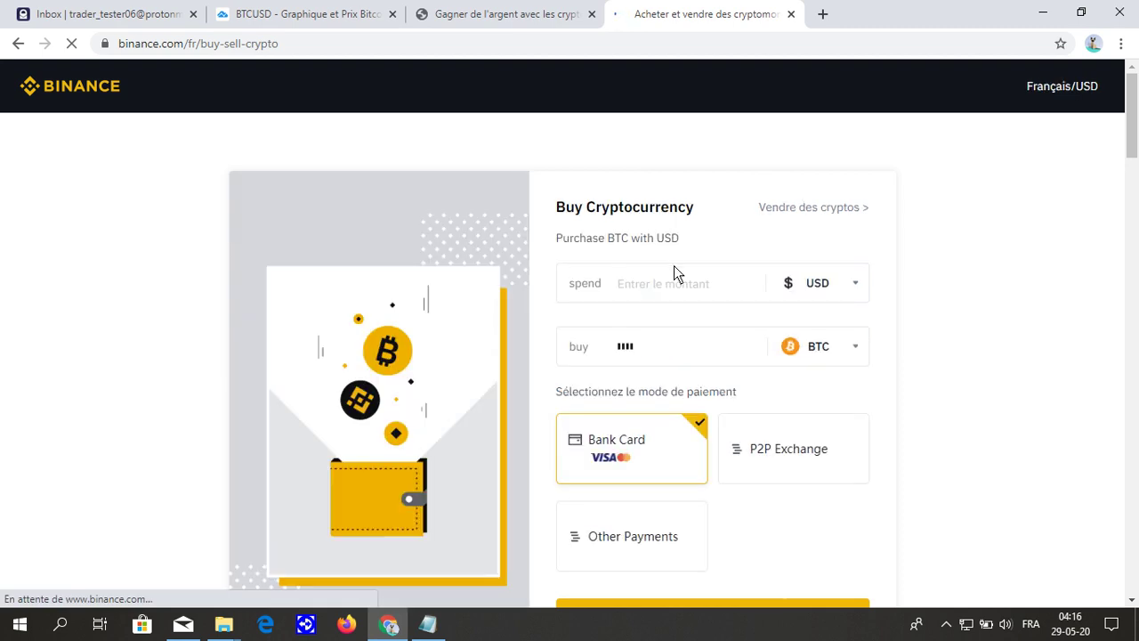
pyautogui.click(679, 284)
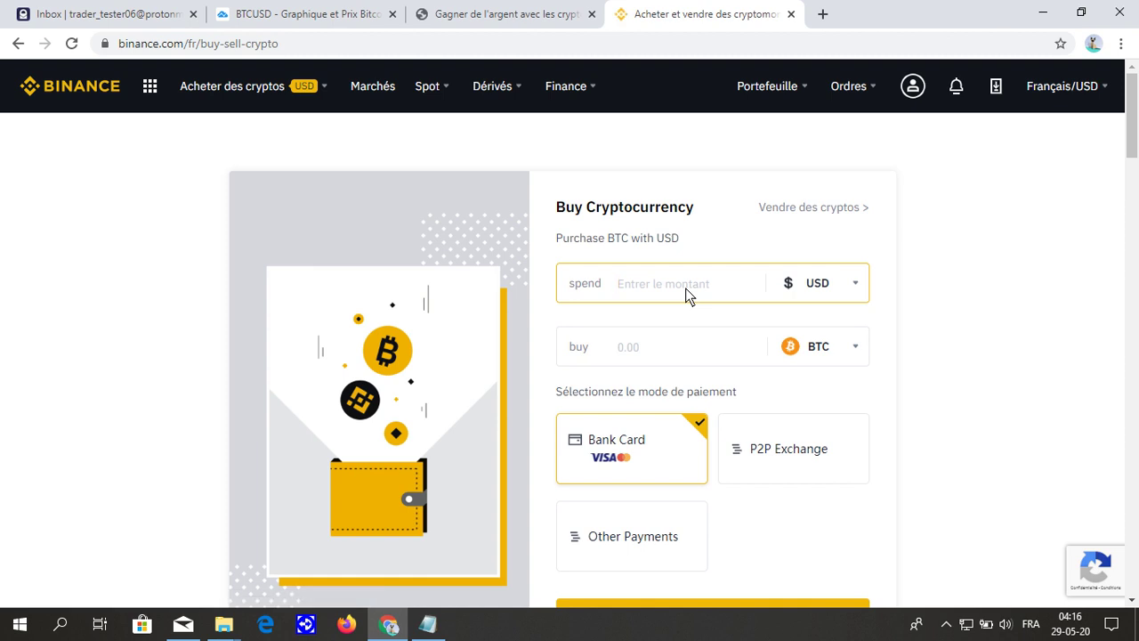
pyautogui.write('50')
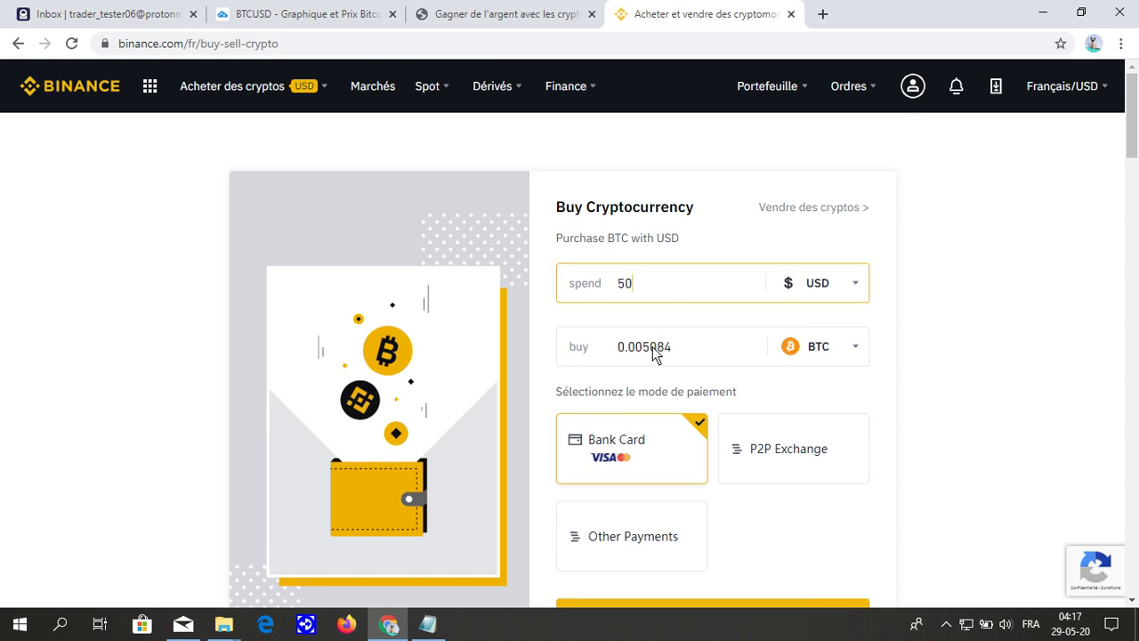
# - Review the 0.005084 BTC quote paid by Bank Card, then view the BTCUSD TradingView chart
pyautogui.scroll(-2, 725, 346)
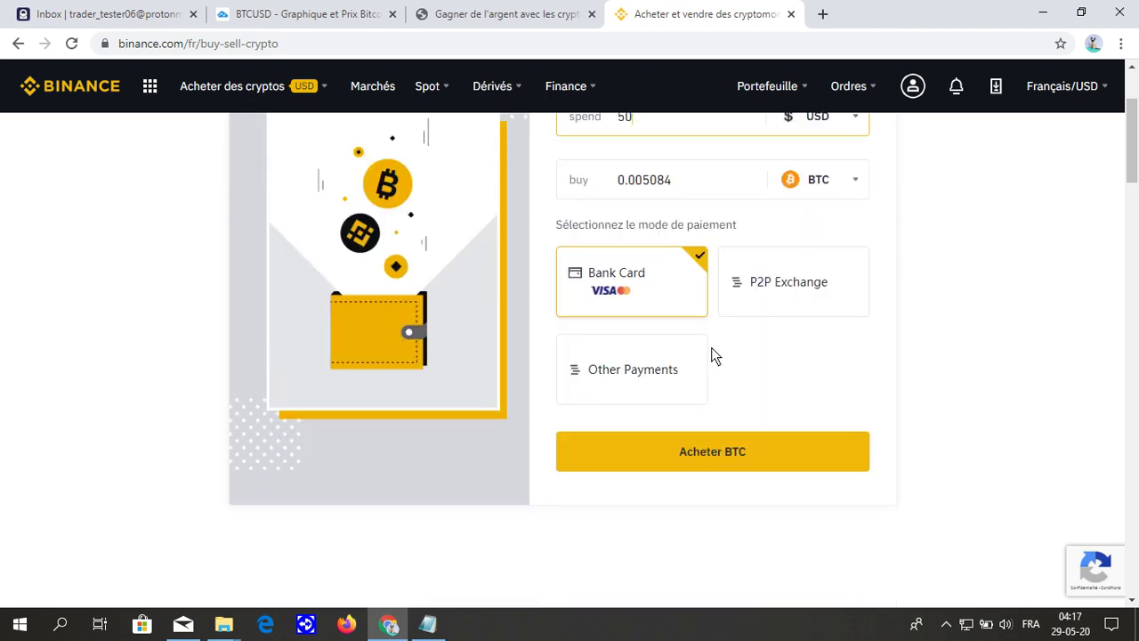
pyautogui.scroll(1, 733, 347)
pyautogui.scroll(1, 709, 400)
pyautogui.scroll(-1, 706, 394)
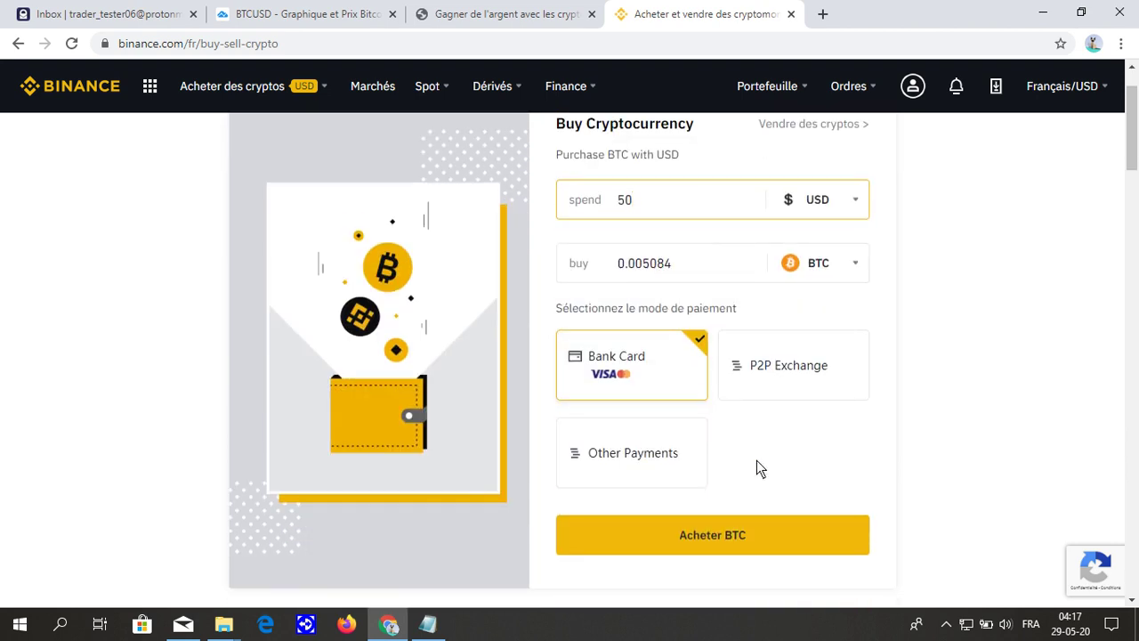
pyautogui.scroll(1, 756, 445)
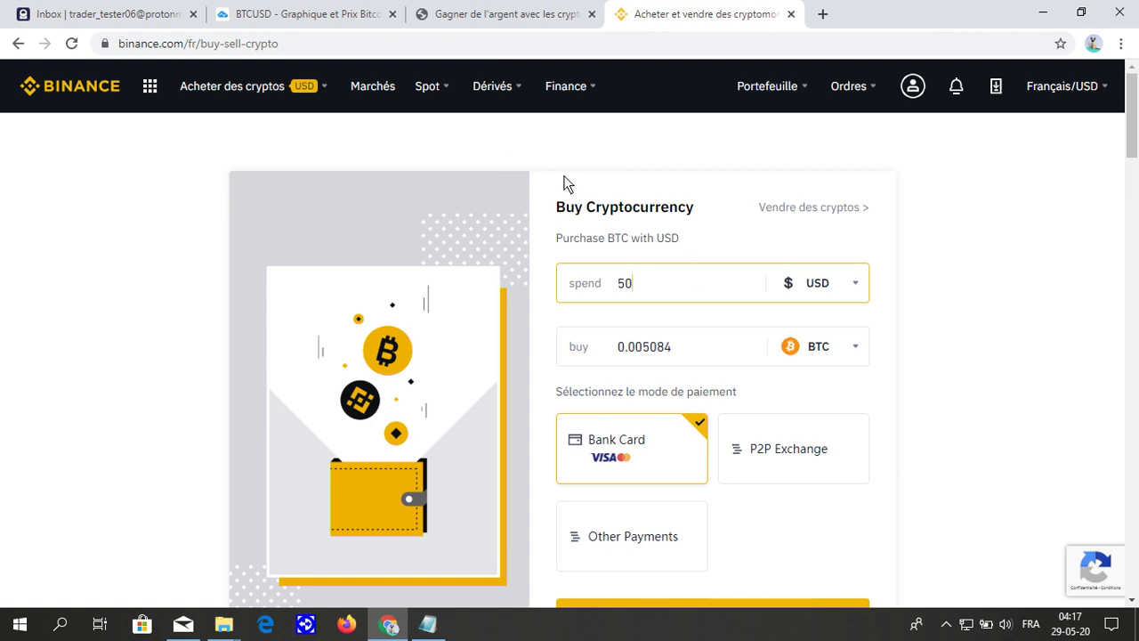
pyautogui.click(285, 19)
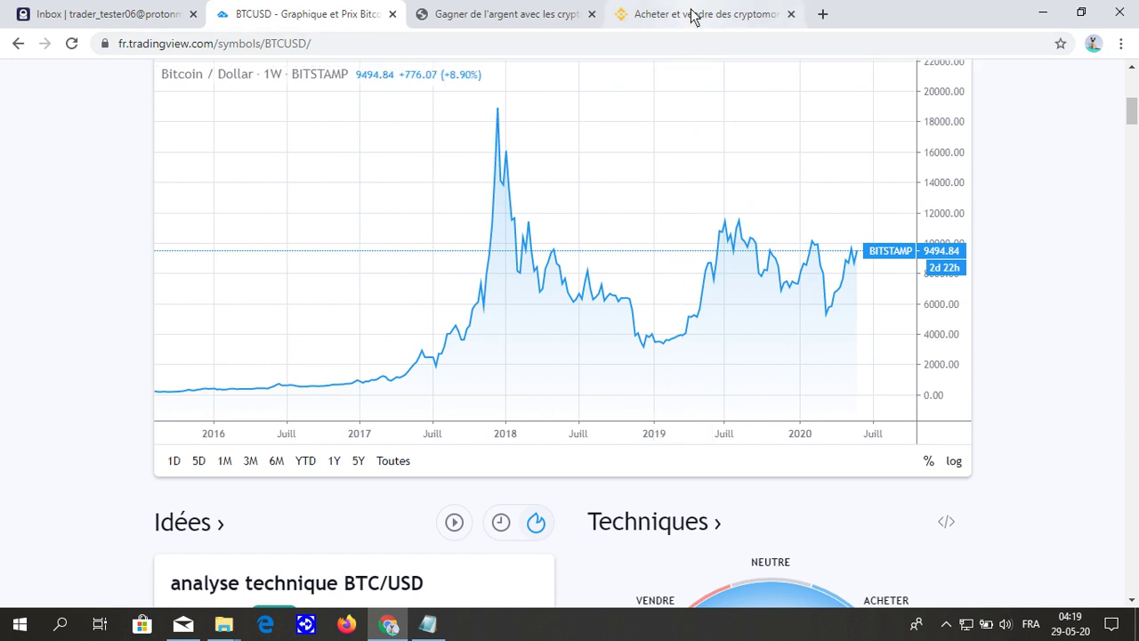
# - Back in Binance, browse the Marchés listing of BTC pairs with prices and 24h changes
pyautogui.click(693, 17)
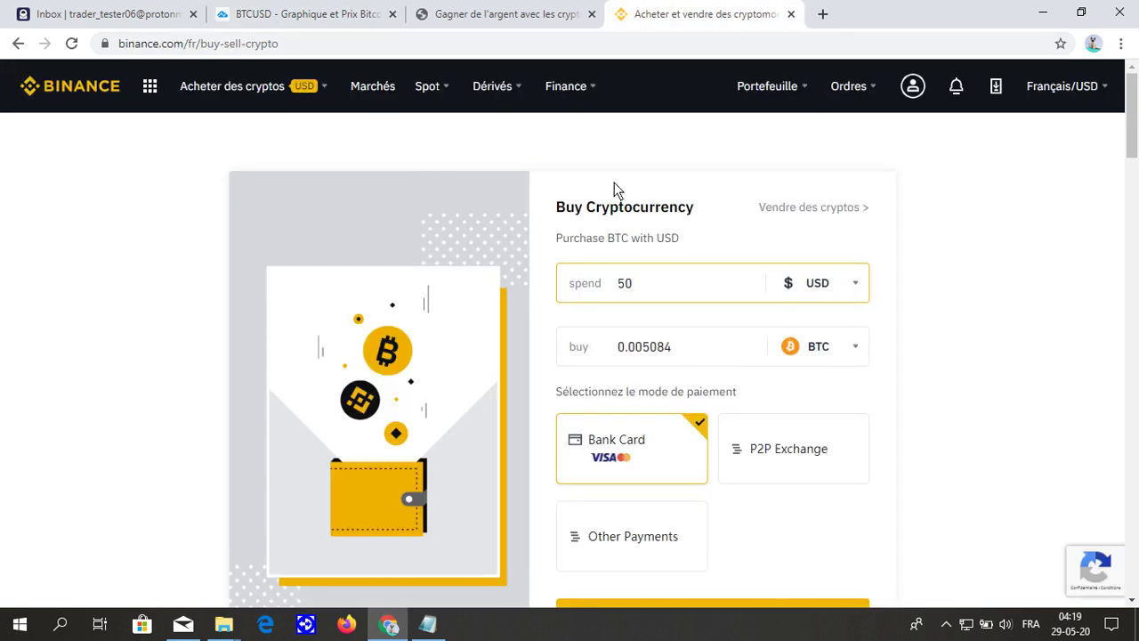
pyautogui.moveTo(552, 84)
pyautogui.moveTo(425, 104)
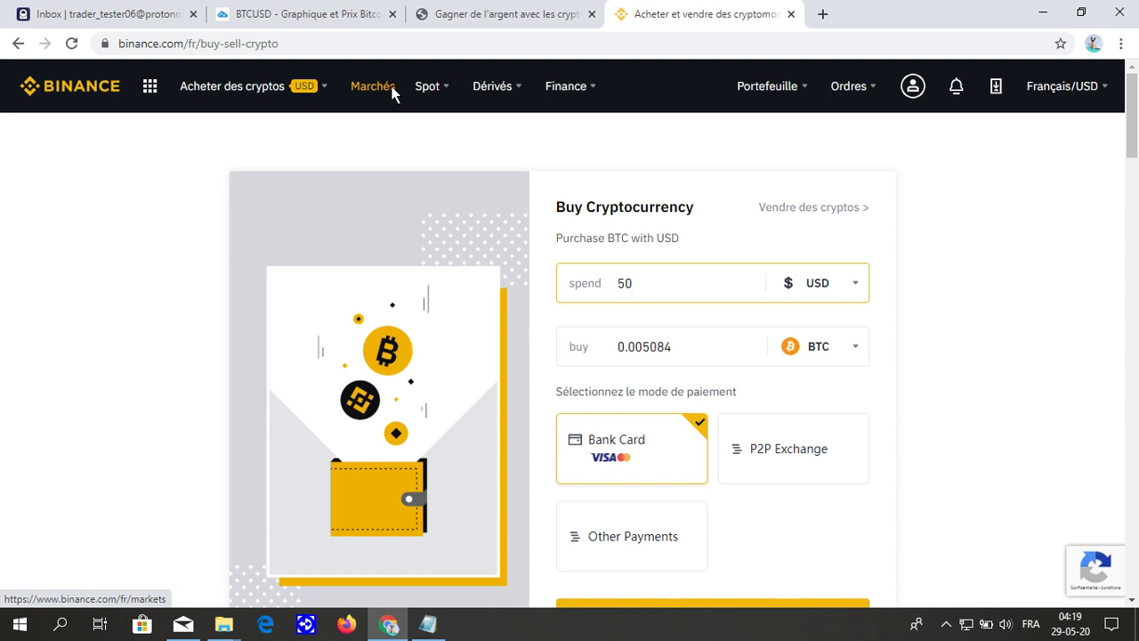
pyautogui.click(392, 92)
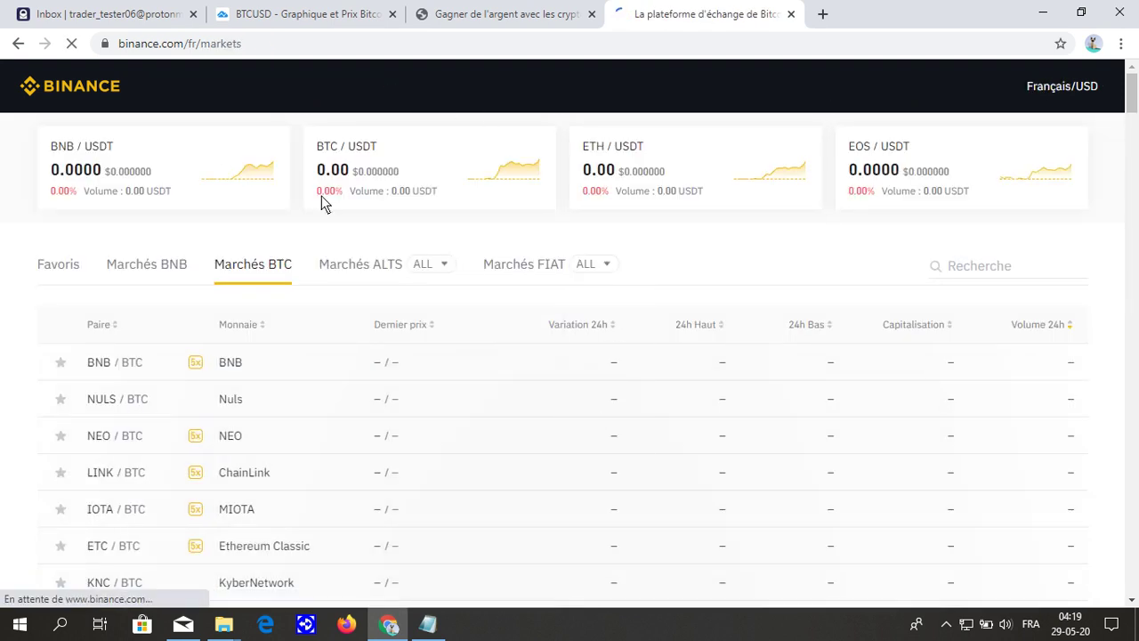
pyautogui.scroll(-1, 160, 320)
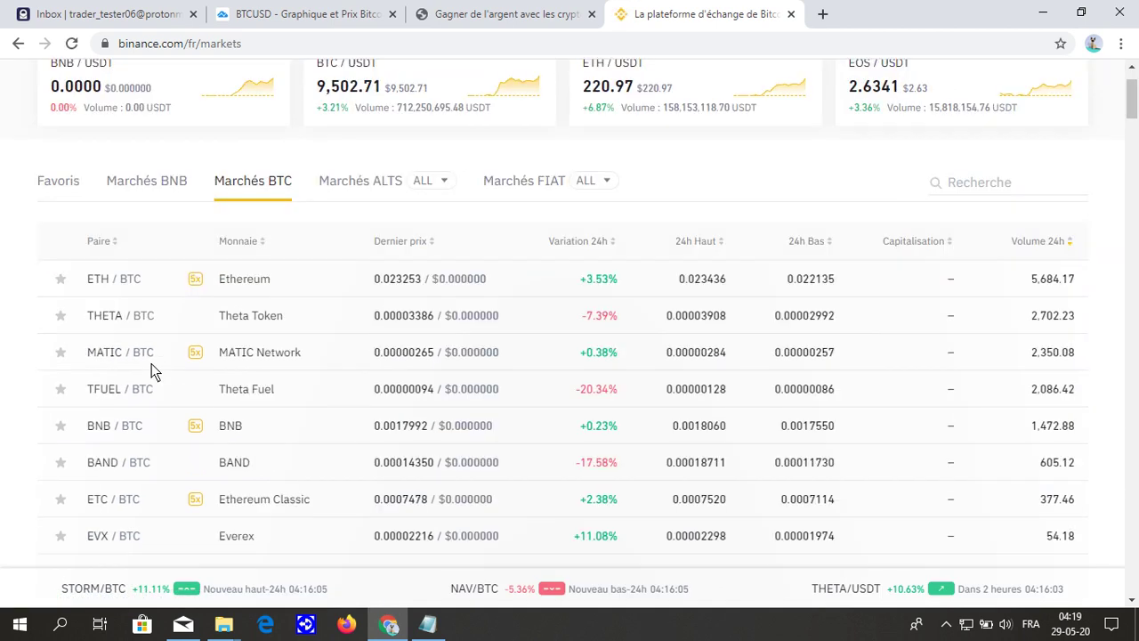
pyautogui.scroll(-2, 128, 369)
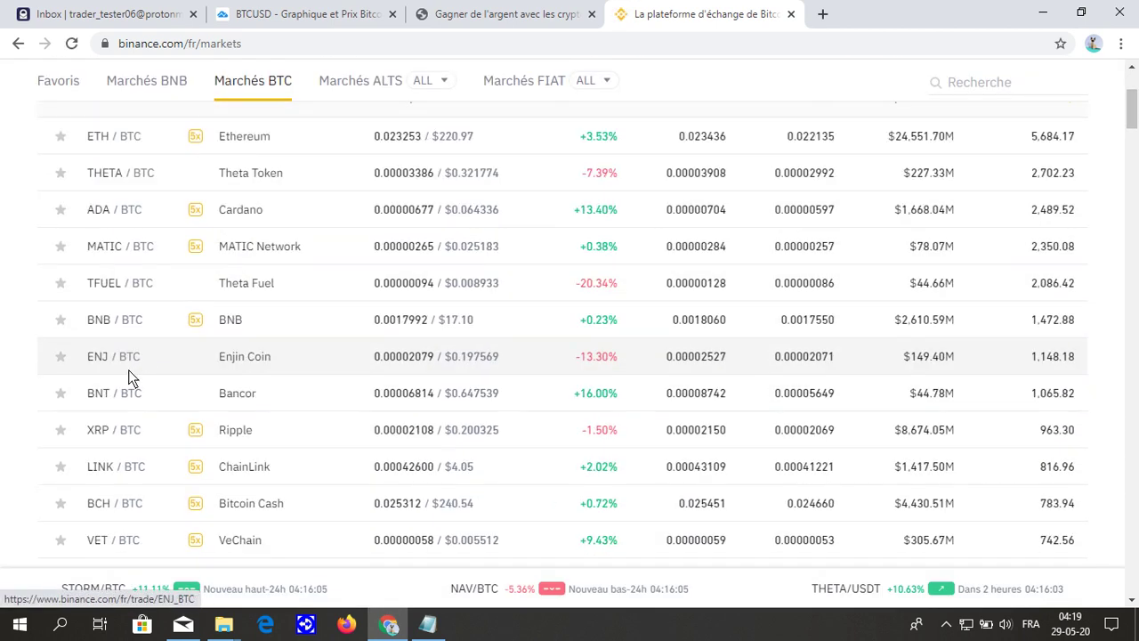
pyautogui.scroll(2, 128, 376)
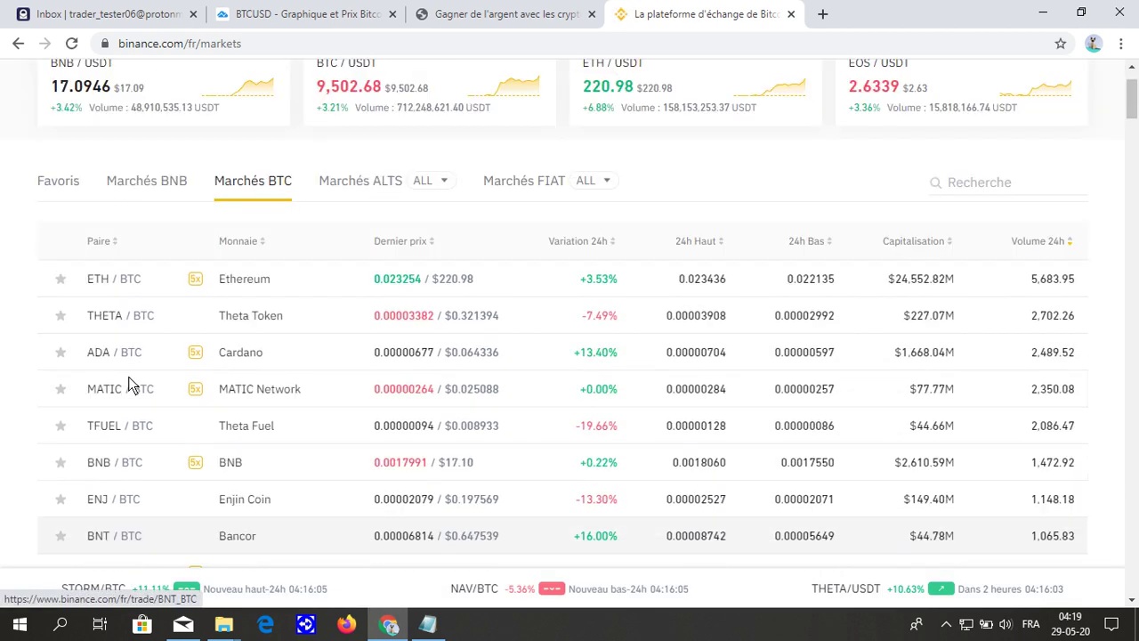
pyautogui.scroll(1, 128, 377)
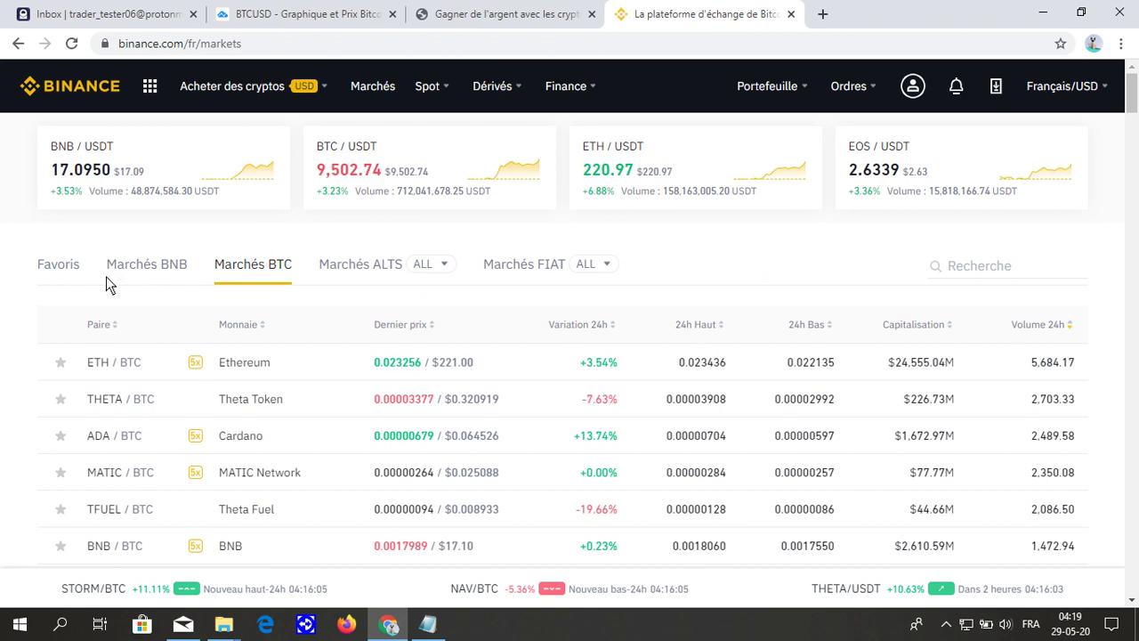
pyautogui.scroll(-8, 107, 277)
pyautogui.scroll(-5, 109, 278)
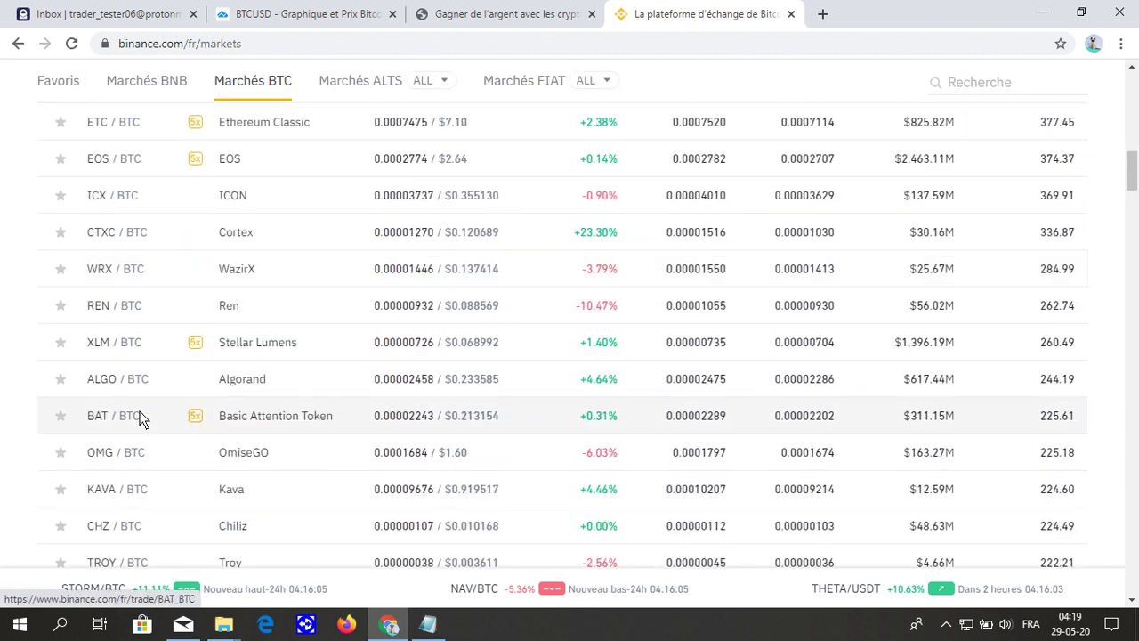
pyautogui.scroll(13, 140, 418)
# - Search the markets for 'USD', check the Favoris list, and open BTC/USDT trading
pyautogui.click(952, 273)
pyautogui.write('USDT')
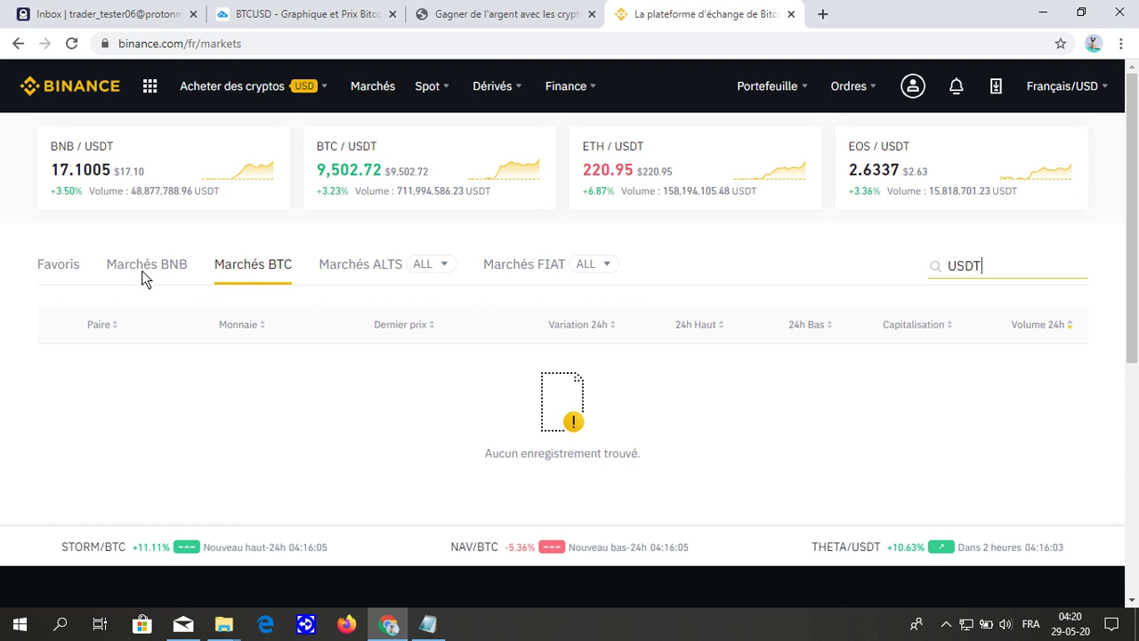
pyautogui.click(74, 272)
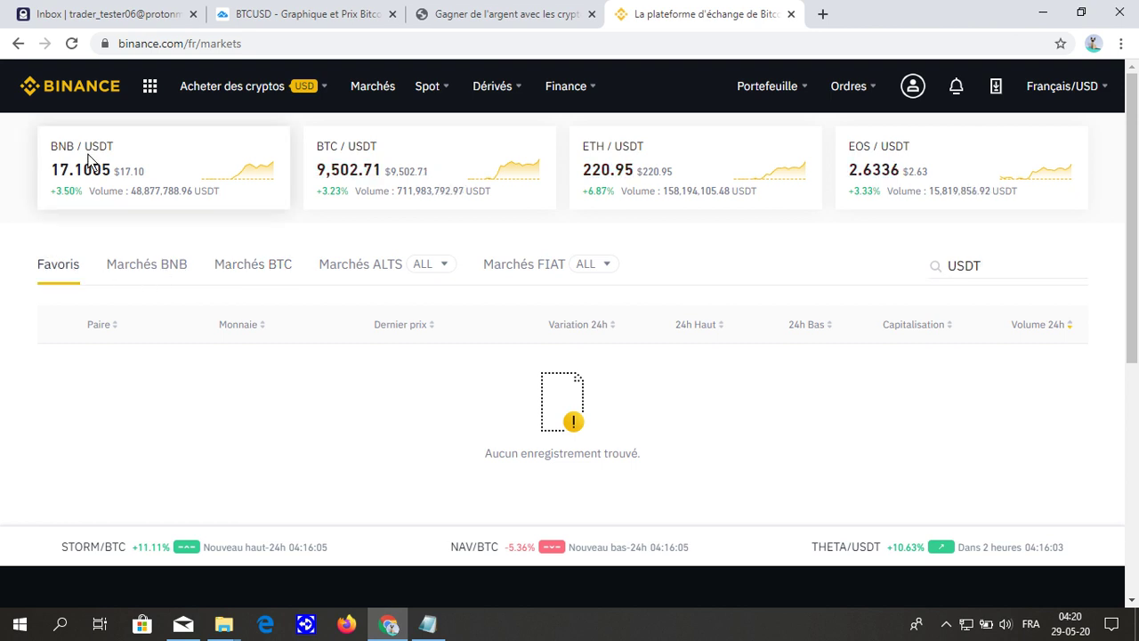
pyautogui.click(365, 146)
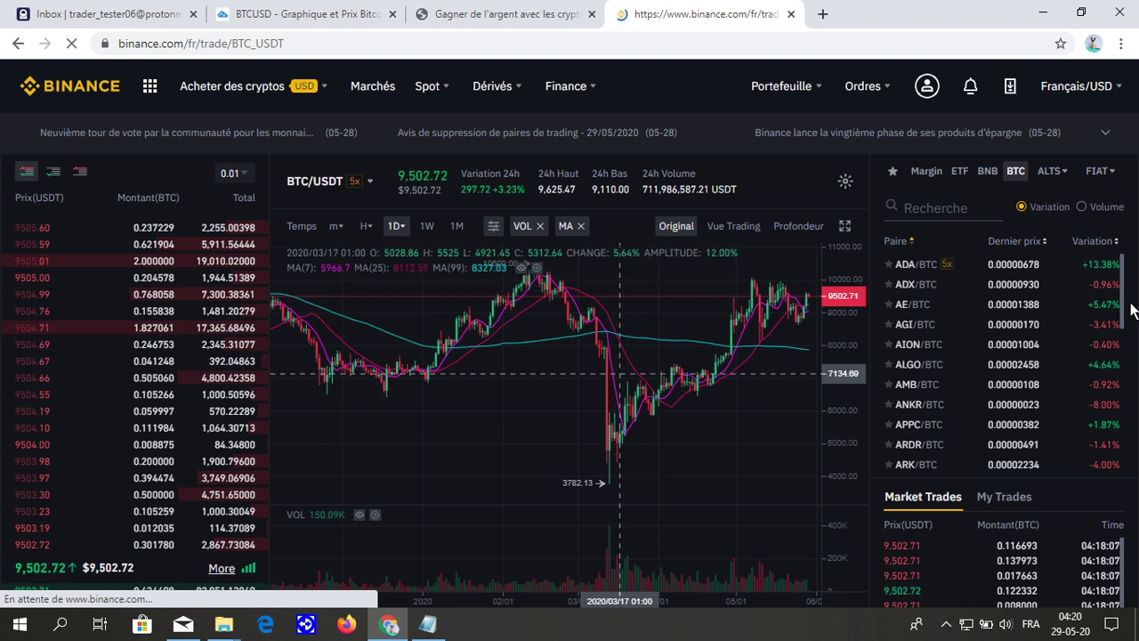
# - On the BTC/USDT spot page, set the Sell slider to 100% of the balance (0 BTC)
pyautogui.scroll(-3, 1123, 316)
pyautogui.moveTo(1122, 316); pyautogui.dragTo(1121, 463)
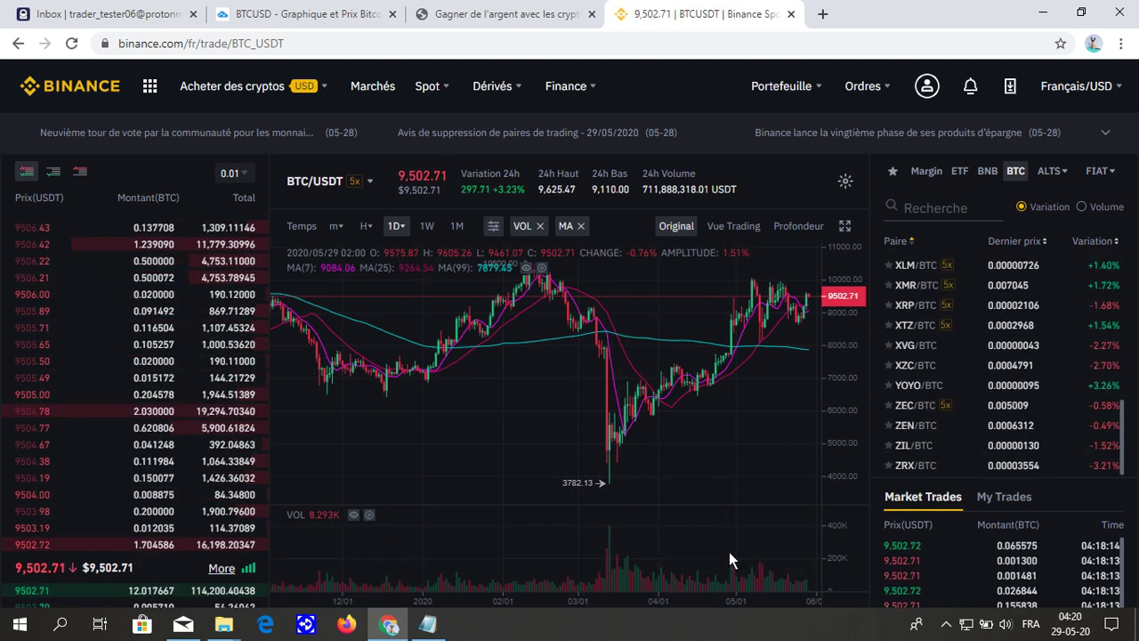
pyautogui.scroll(-1, 792, 214)
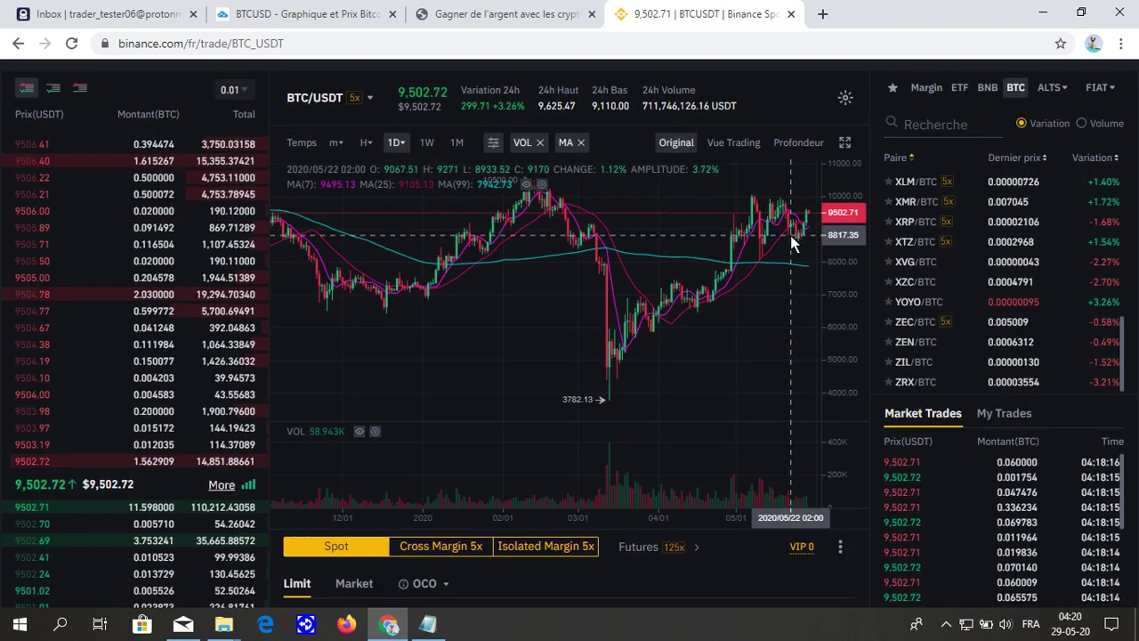
pyautogui.scroll(-1, 676, 570)
pyautogui.scroll(-2, 663, 577)
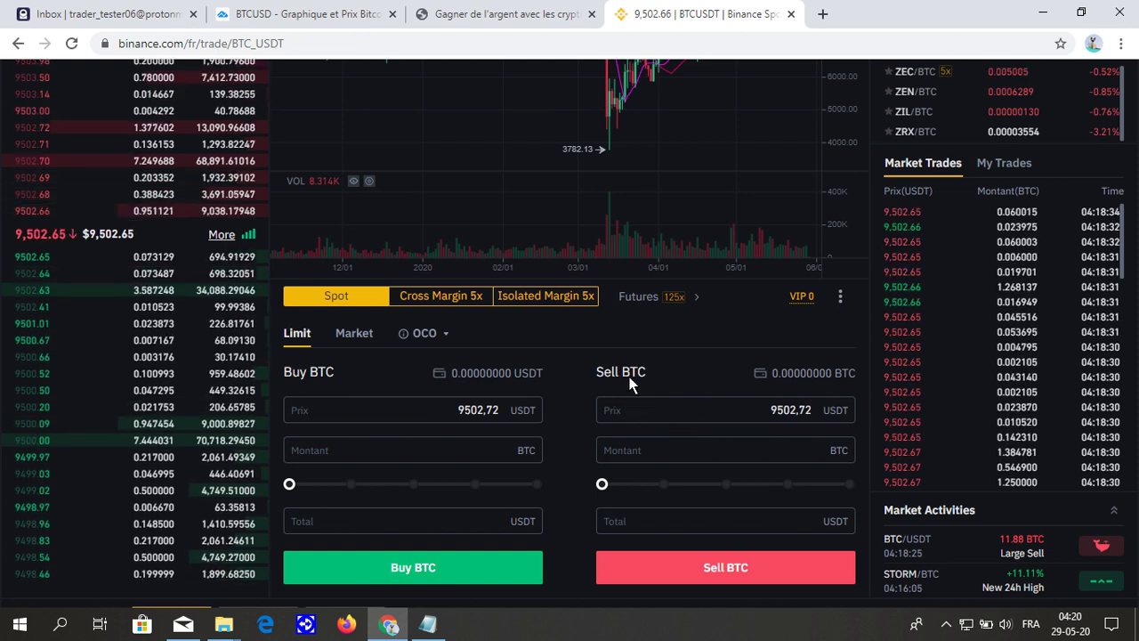
pyautogui.doubleClick(605, 374)
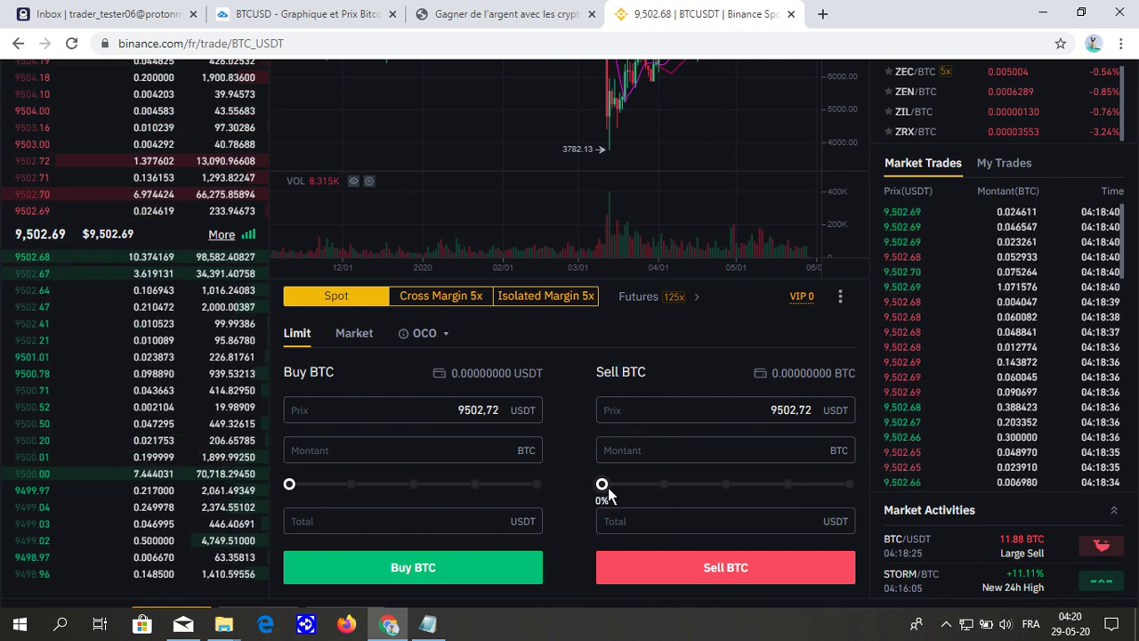
pyautogui.moveTo(602, 485); pyautogui.dragTo(857, 496)
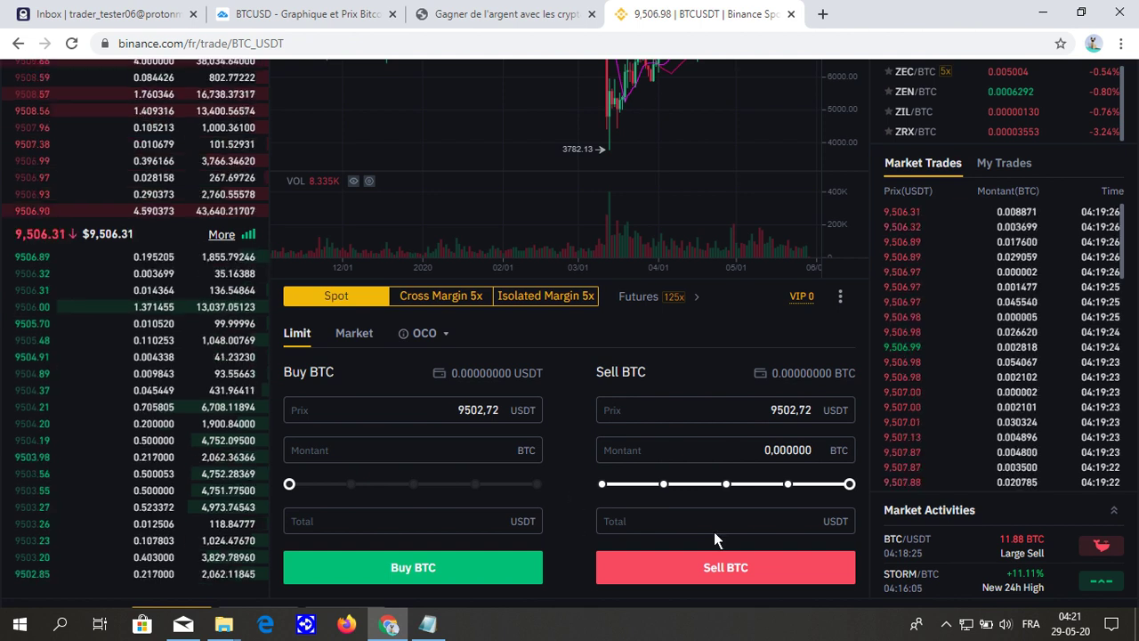
pyautogui.scroll(1, 542, 483)
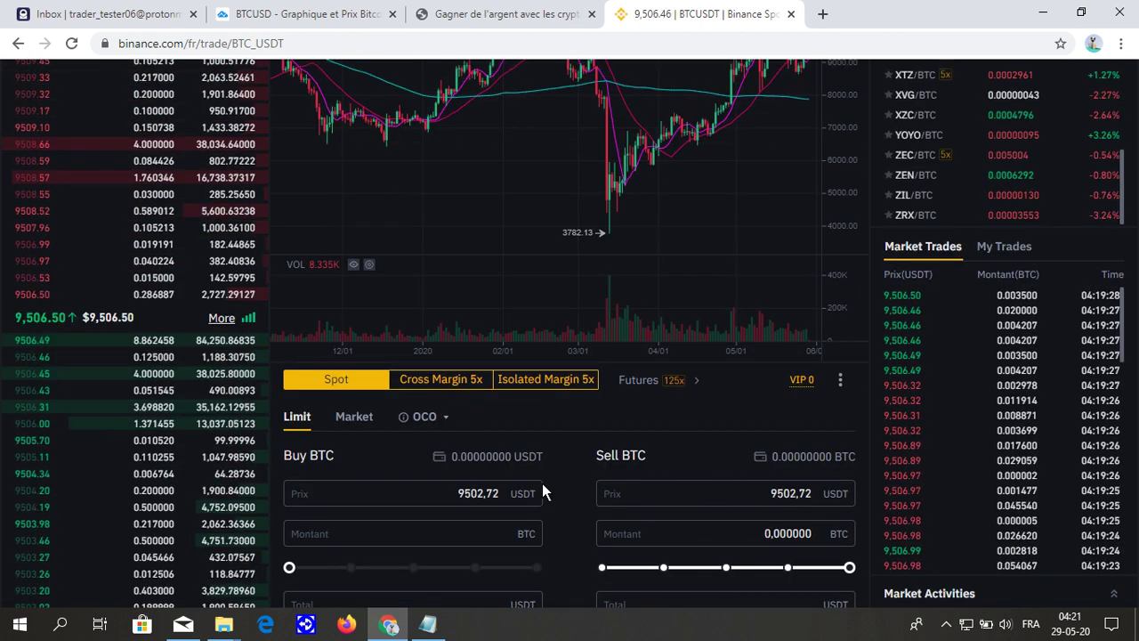
pyautogui.scroll(3, 565, 457)
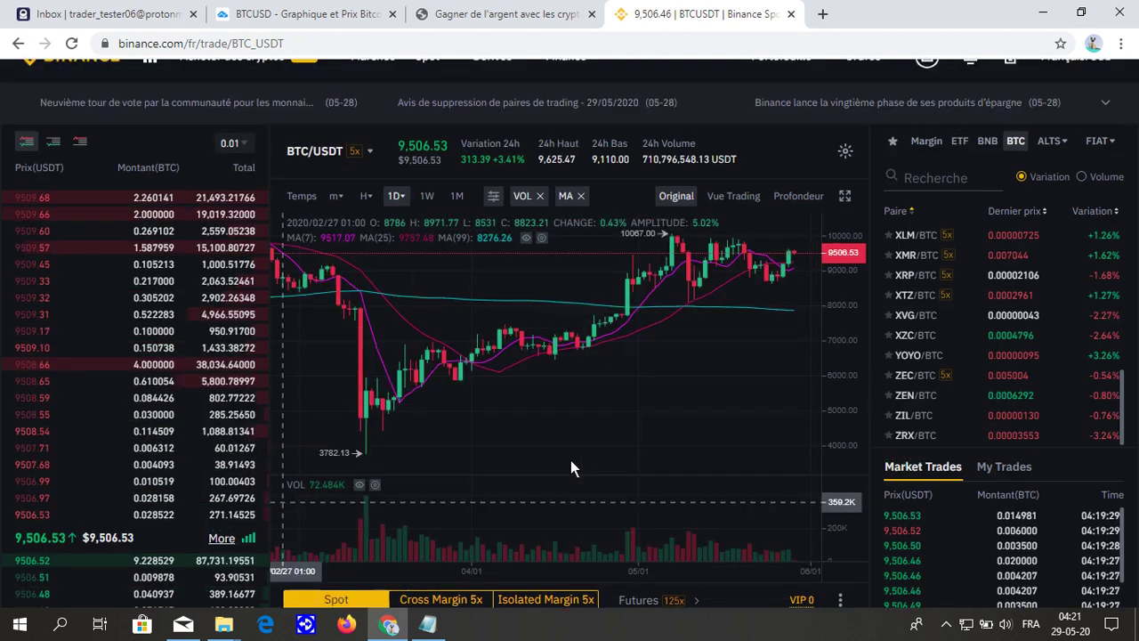
pyautogui.scroll(5, 611, 374)
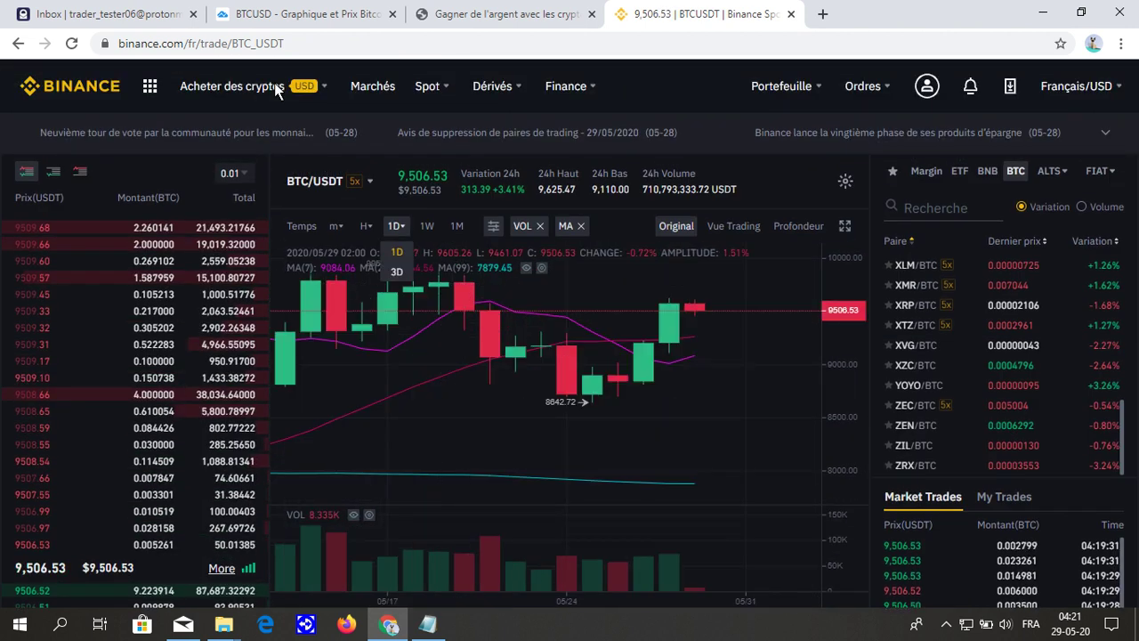
pyautogui.moveTo(570, 86)
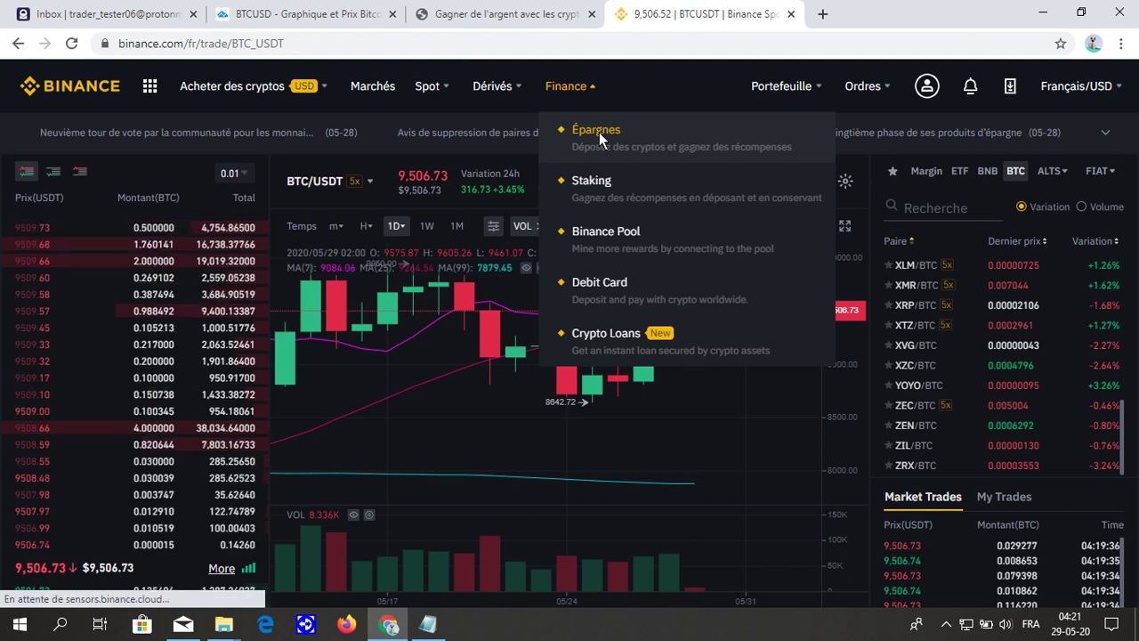
# - Open Épargnes flexible savings and highlight the 1.31% USDT annual yield
pyautogui.click(599, 132)
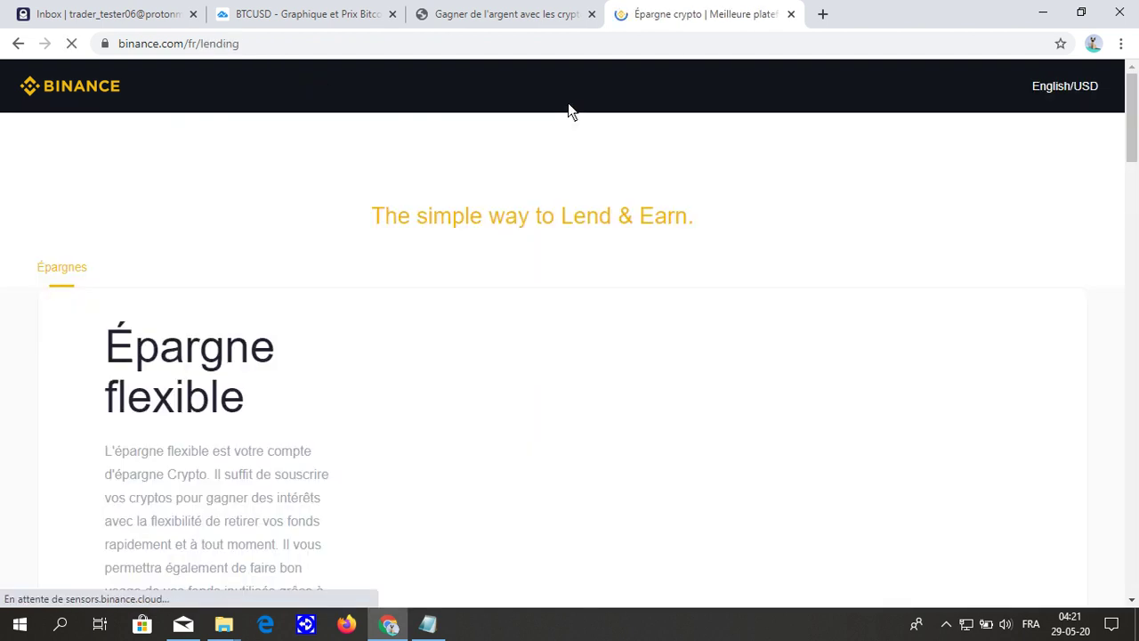
pyautogui.moveTo(489, 89)
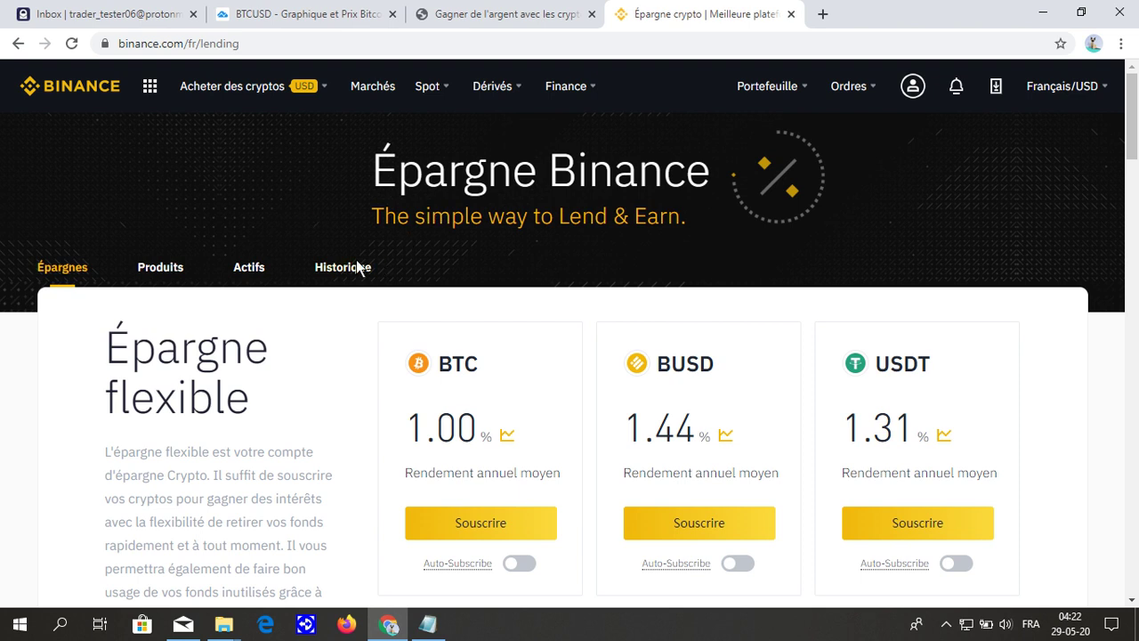
pyautogui.scroll(-1, 413, 254)
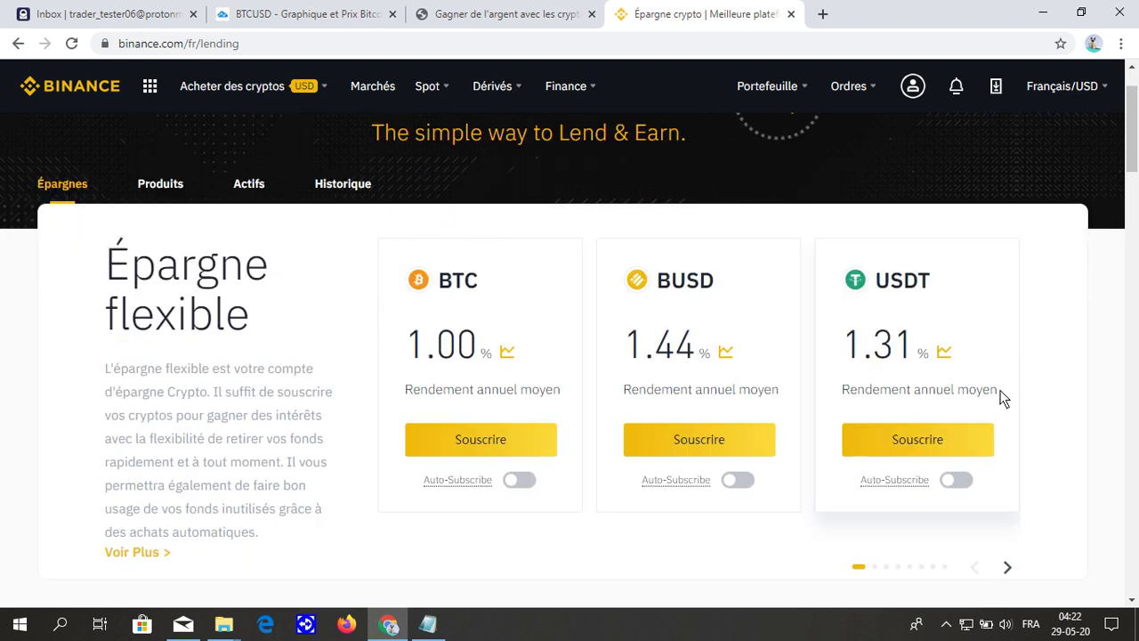
pyautogui.scroll(-1, 1003, 399)
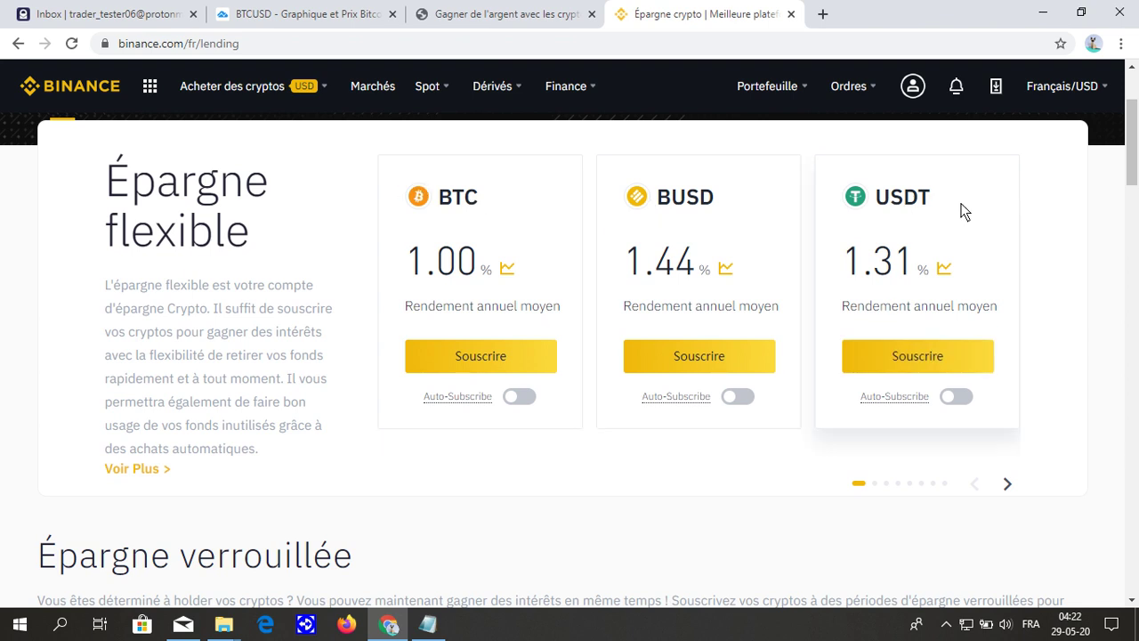
pyautogui.moveTo(904, 271); pyautogui.dragTo(837, 260)
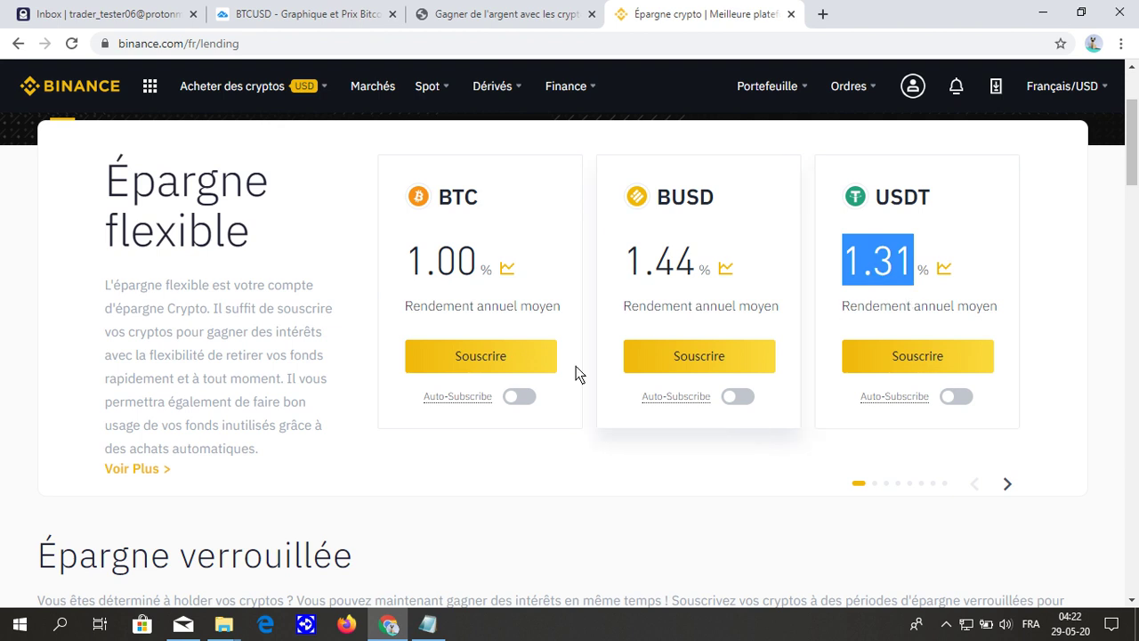
# - Launch Windows Calculator by searching for 'cAL'
pyautogui.click(61, 630)
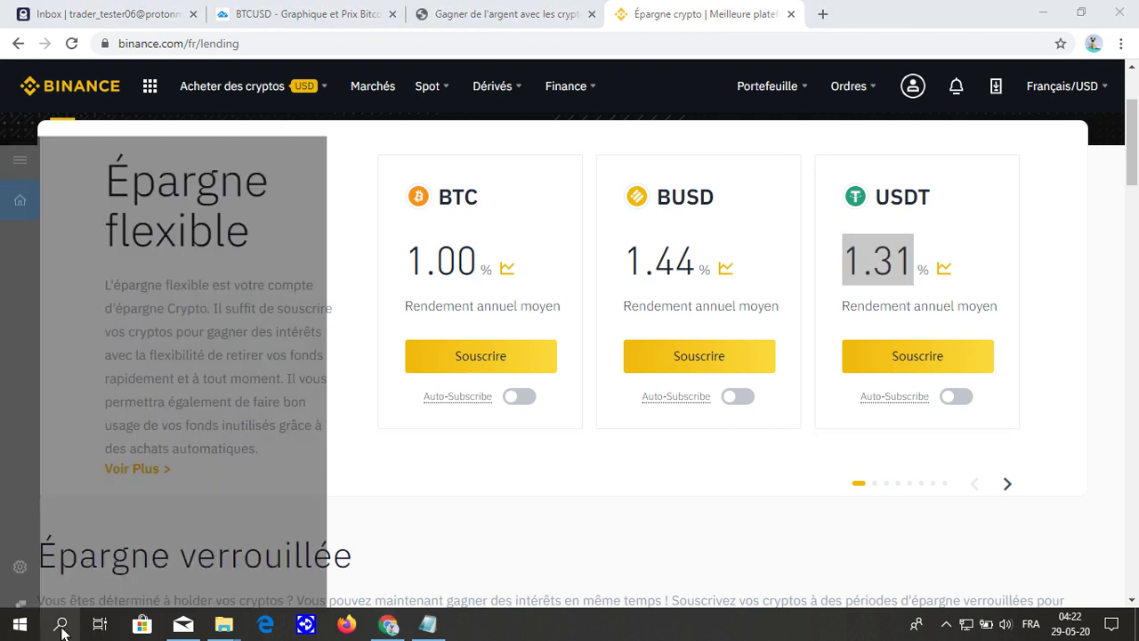
pyautogui.write('cAL')
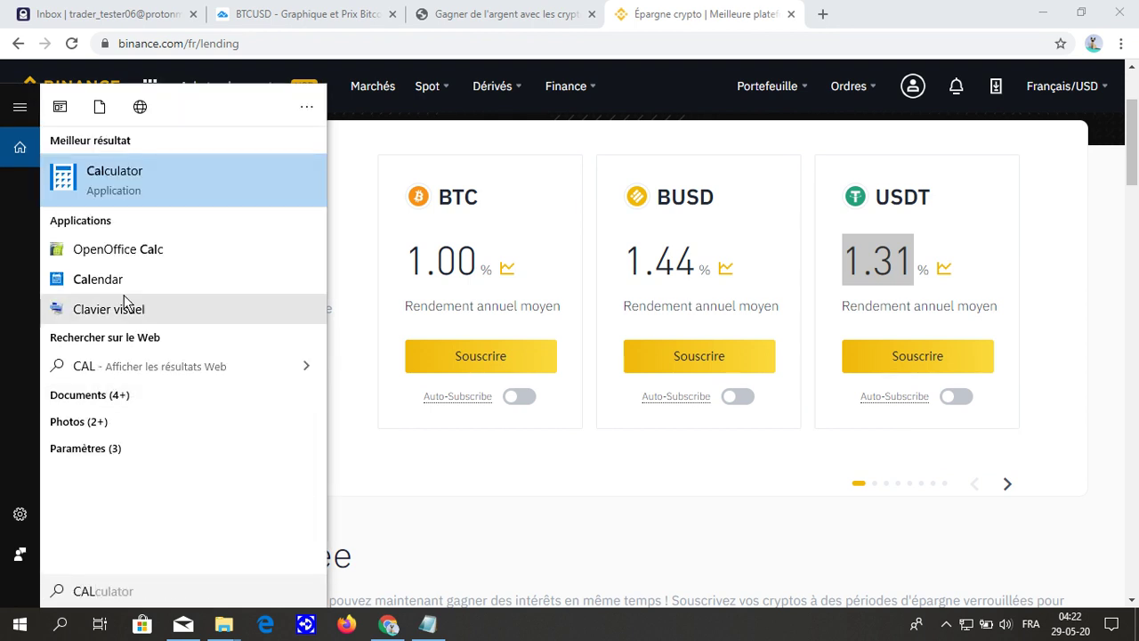
pyautogui.click(146, 180)
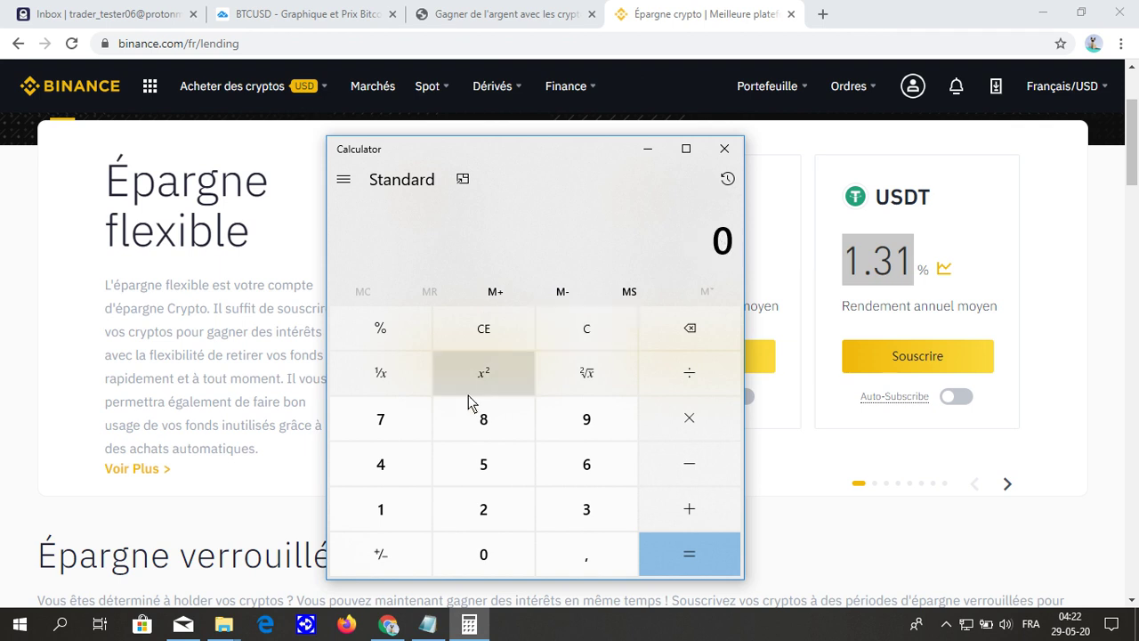
pyautogui.click(419, 495)
pyautogui.click(589, 542)
pyautogui.click(586, 512)
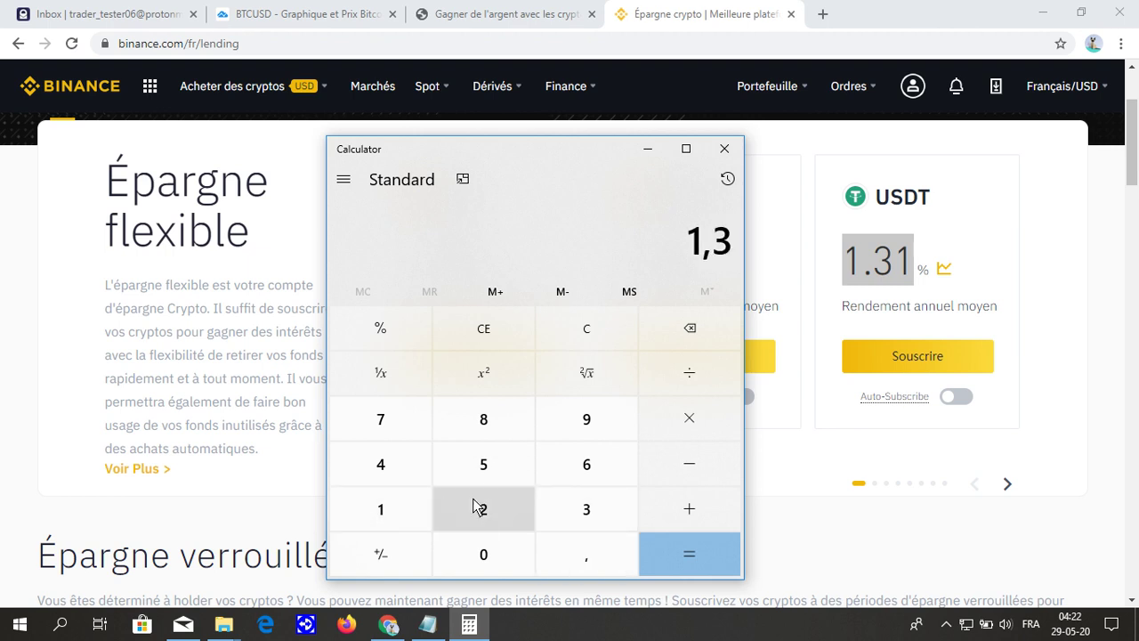
pyautogui.click(401, 504)
pyautogui.click(712, 379)
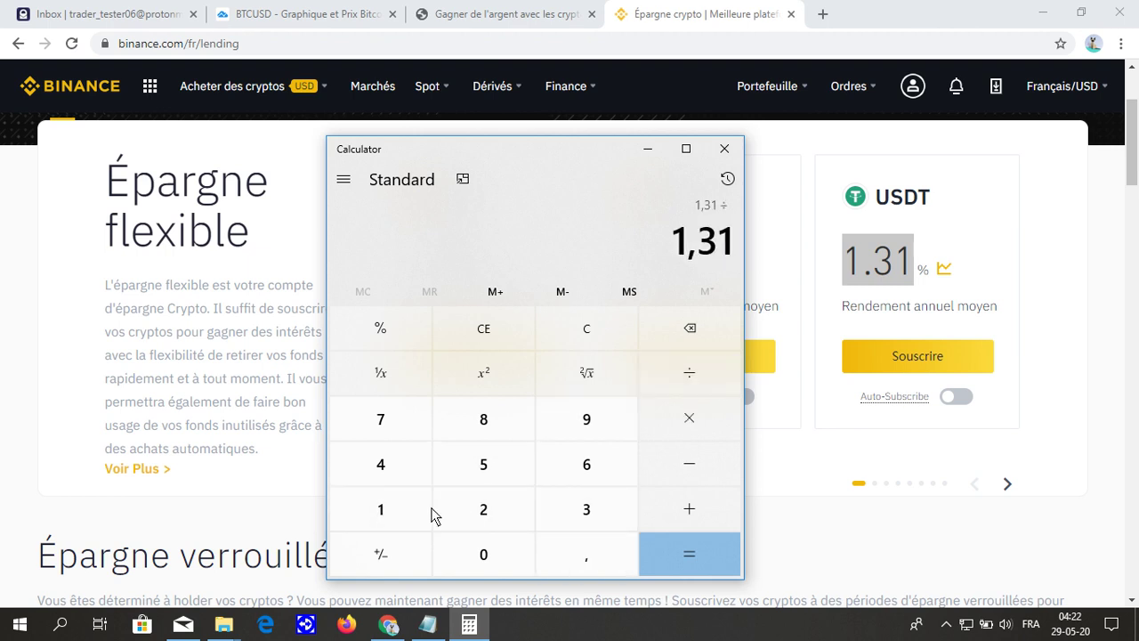
pyautogui.click(562, 514)
pyautogui.click(586, 463)
pyautogui.click(521, 467)
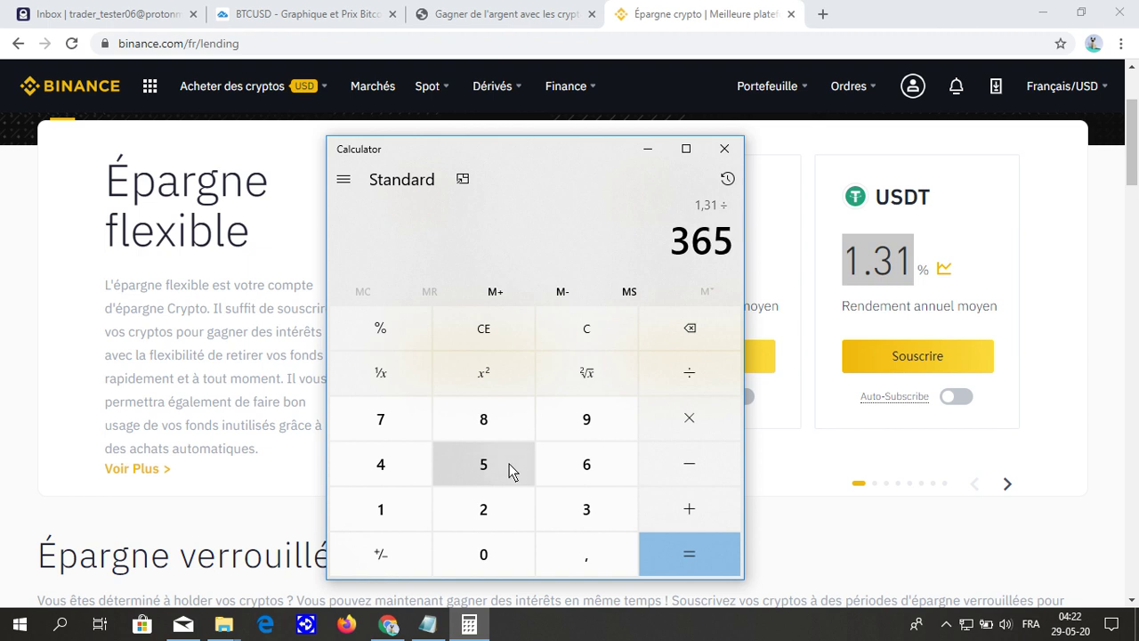
pyautogui.click(722, 574)
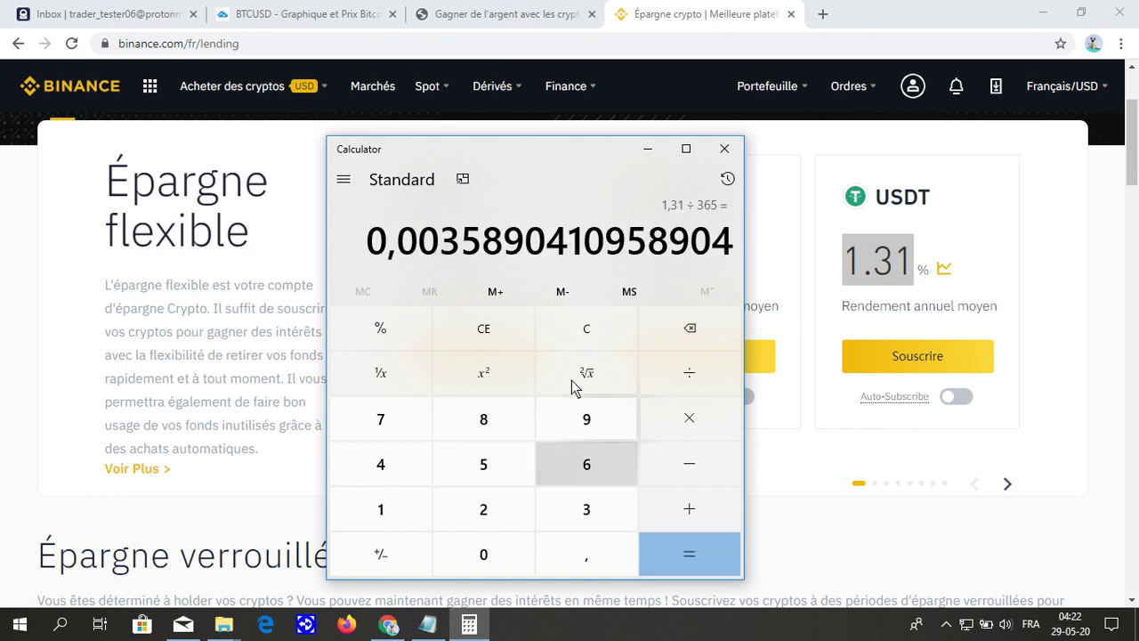
pyautogui.moveTo(480, 255); pyautogui.dragTo(372, 253)
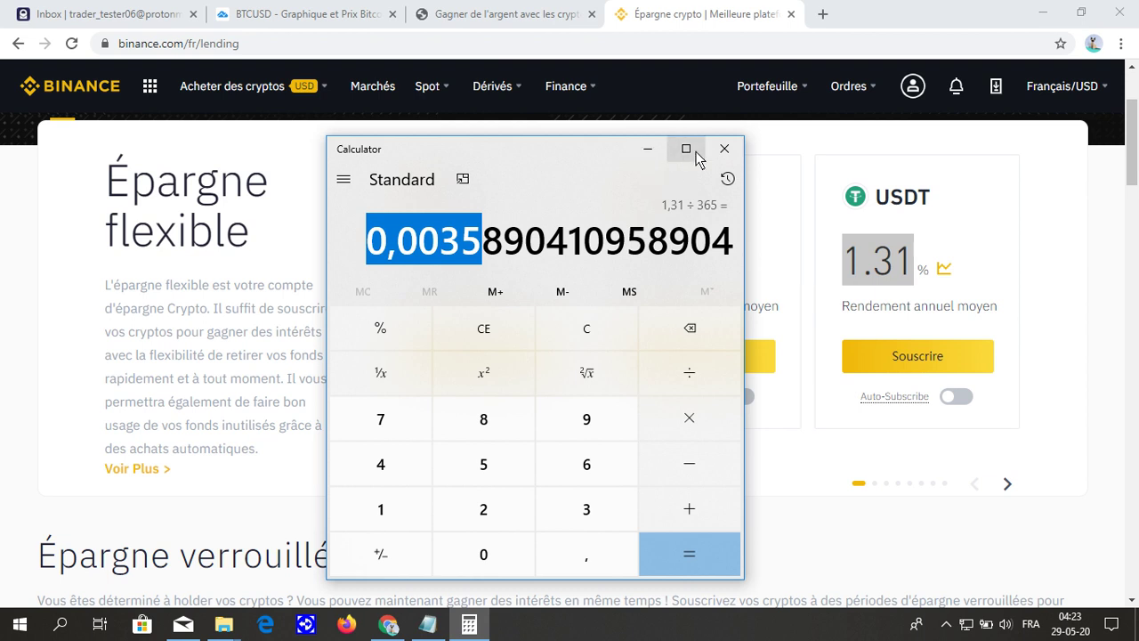
pyautogui.click(661, 150)
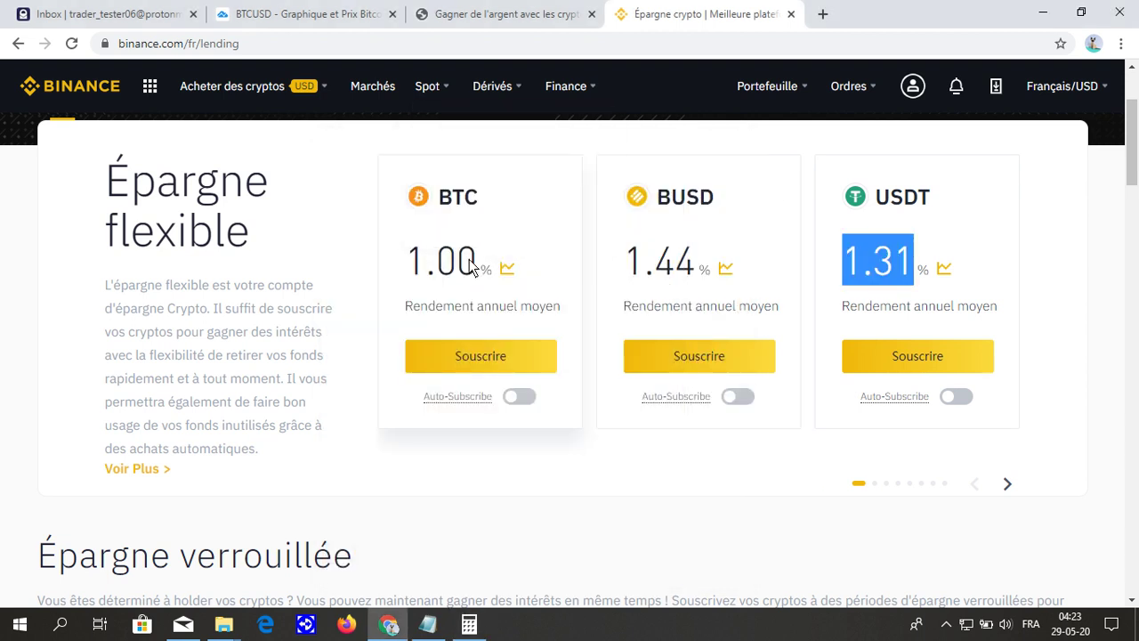
pyautogui.moveTo(479, 266); pyautogui.dragTo(445, 267)
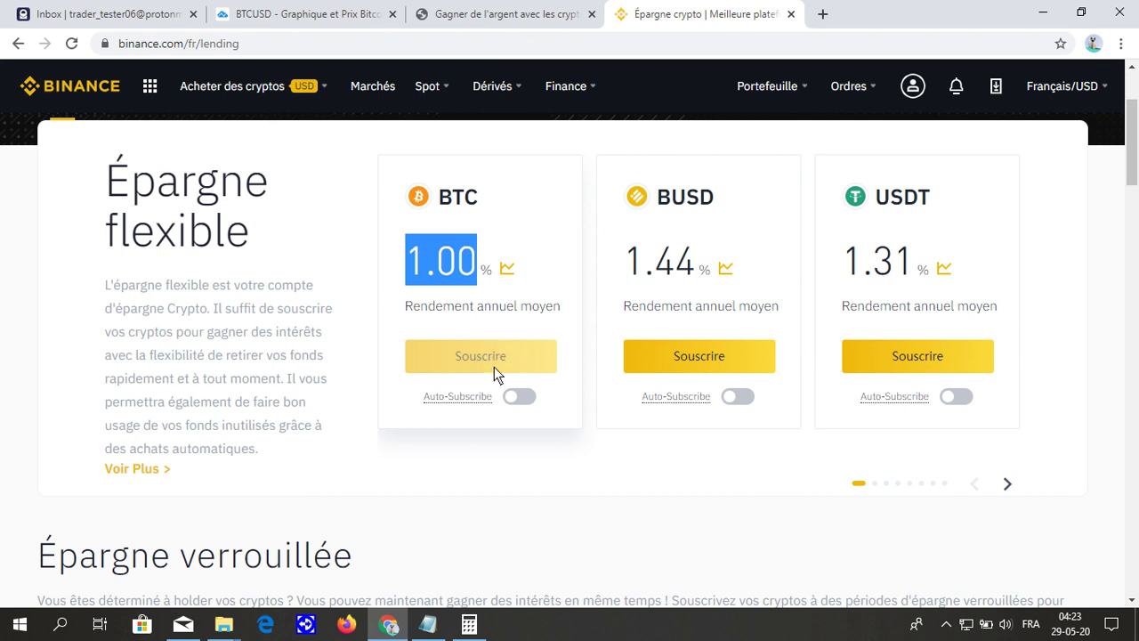
pyautogui.click(918, 356)
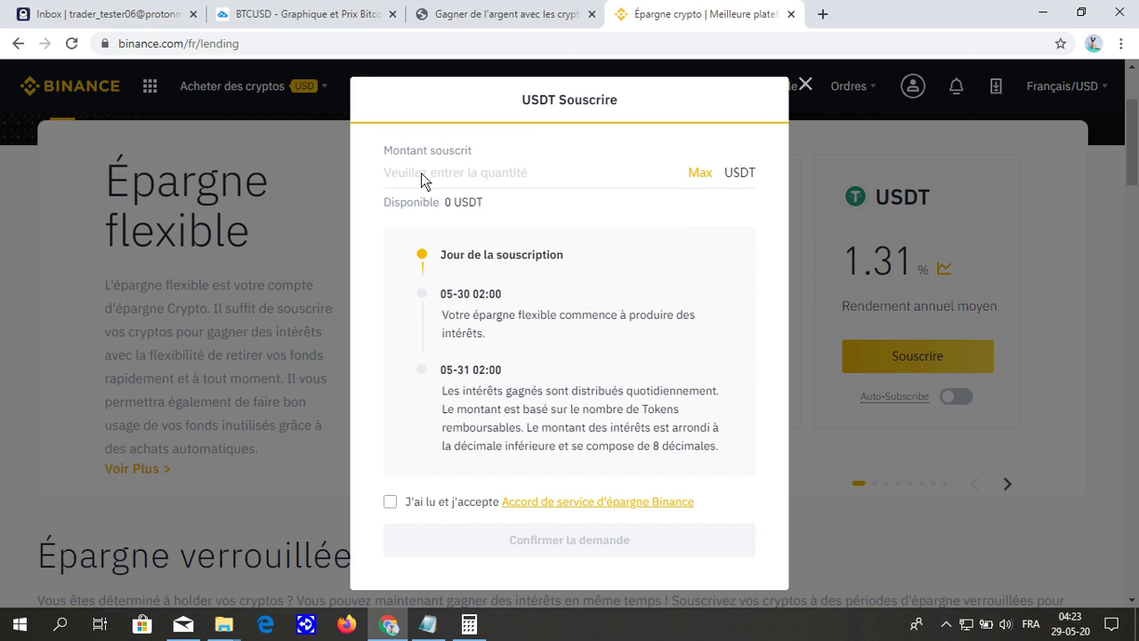
pyautogui.click(448, 174)
pyautogui.click(395, 506)
pyautogui.click(437, 175)
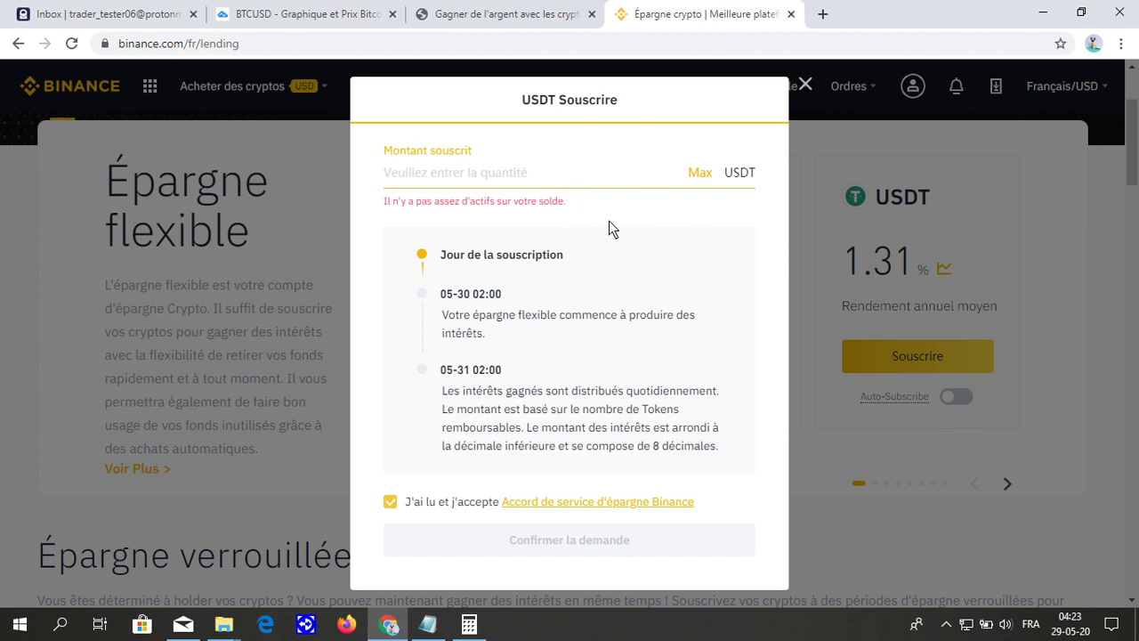
pyautogui.click(806, 84)
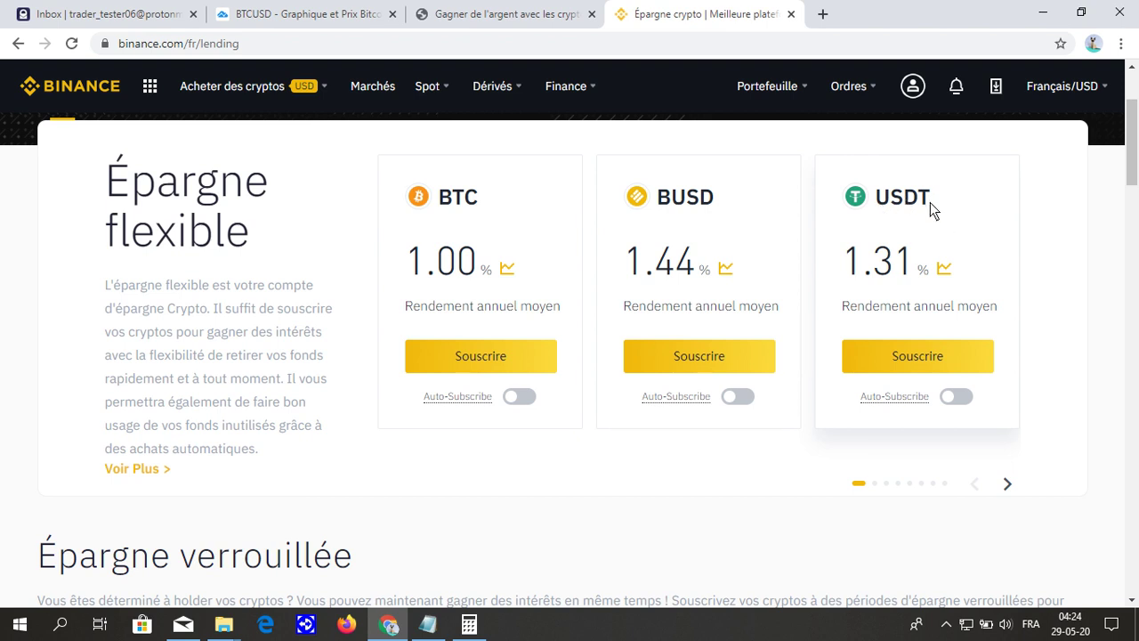
pyautogui.moveTo(930, 202)
pyautogui.mouseDown()
pyautogui.moveTo(882, 195)
pyautogui.moveTo(930, 192)
pyautogui.mouseUp()
pyautogui.click(935, 216)
pyautogui.moveTo(585, 86)
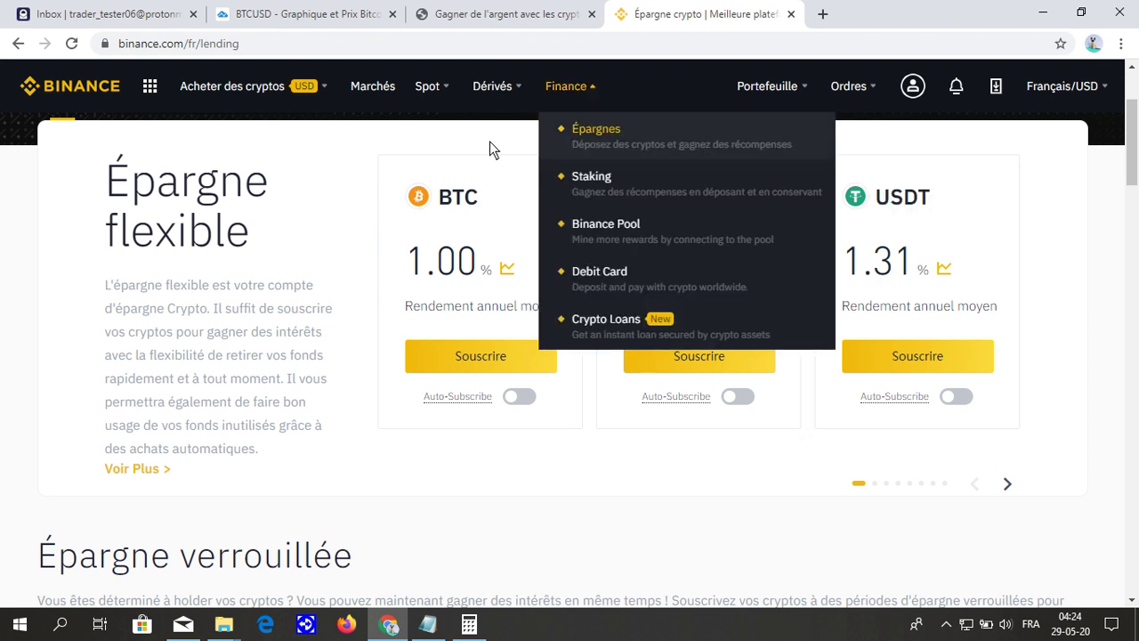
pyautogui.scroll(-4, 433, 239)
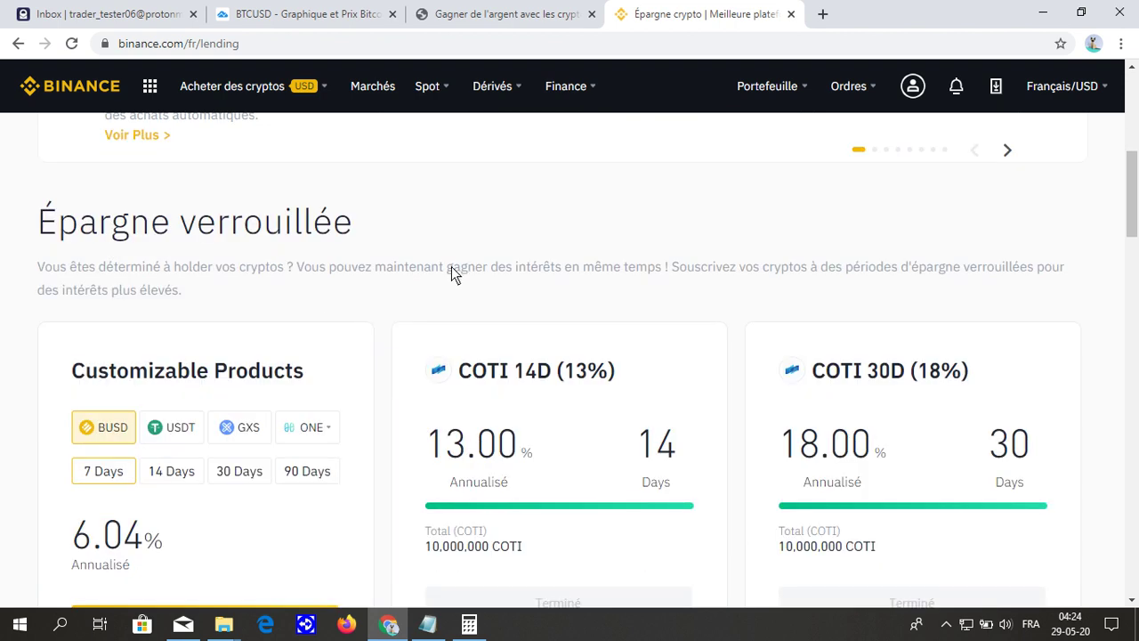
pyautogui.scroll(-2, 452, 276)
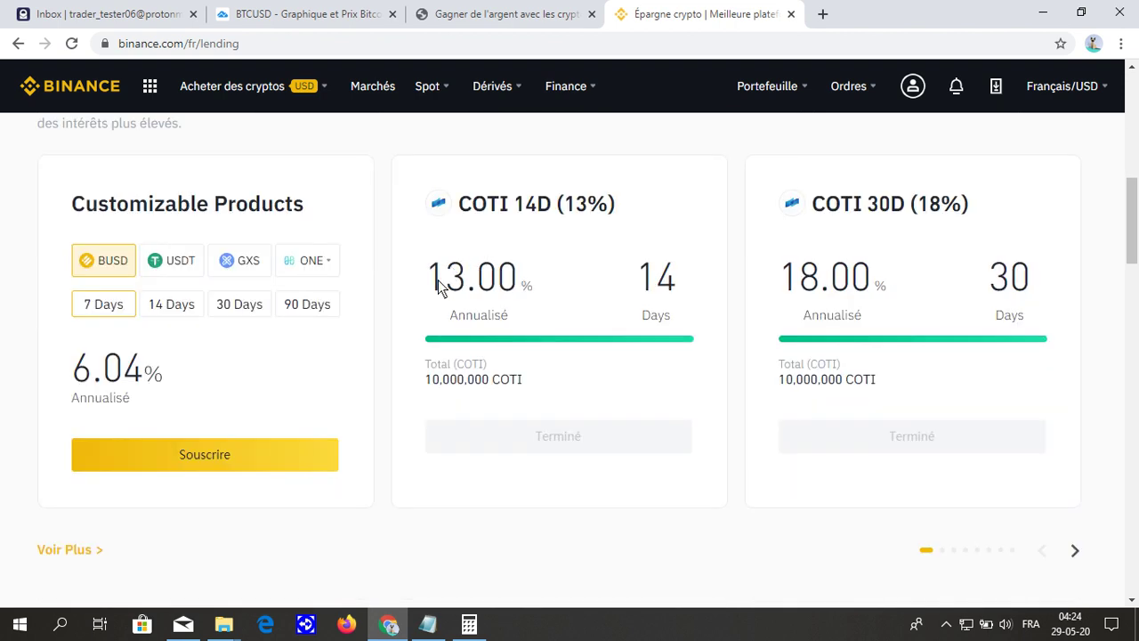
pyautogui.moveTo(501, 277); pyautogui.dragTo(638, 308)
pyautogui.scroll(1, 644, 315)
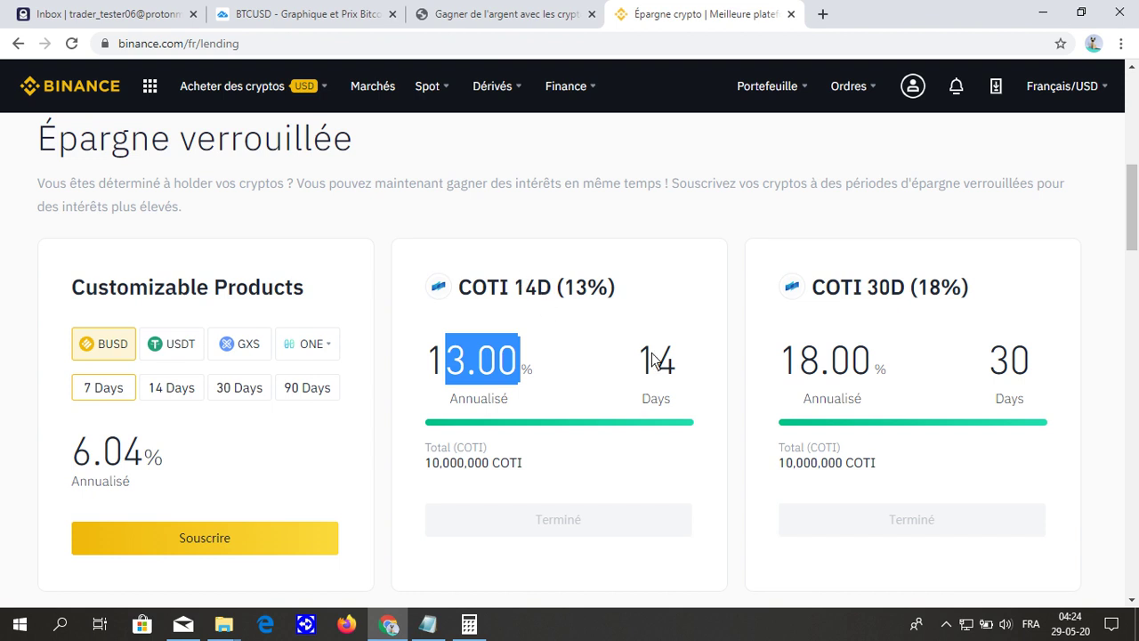
pyautogui.scroll(-1, 643, 358)
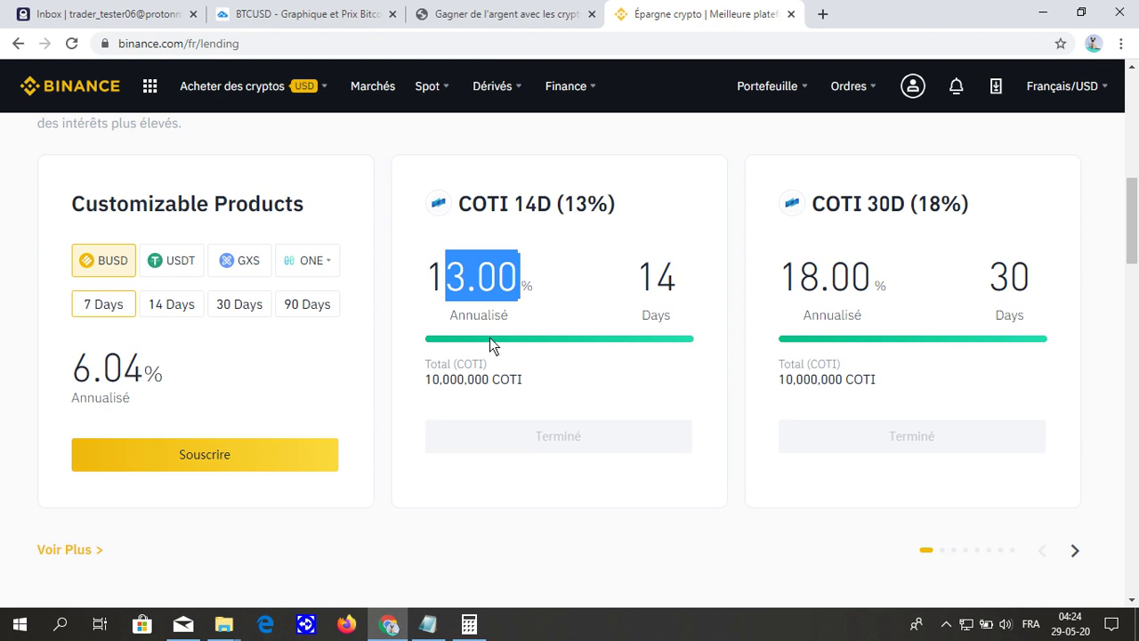
pyautogui.click(660, 282)
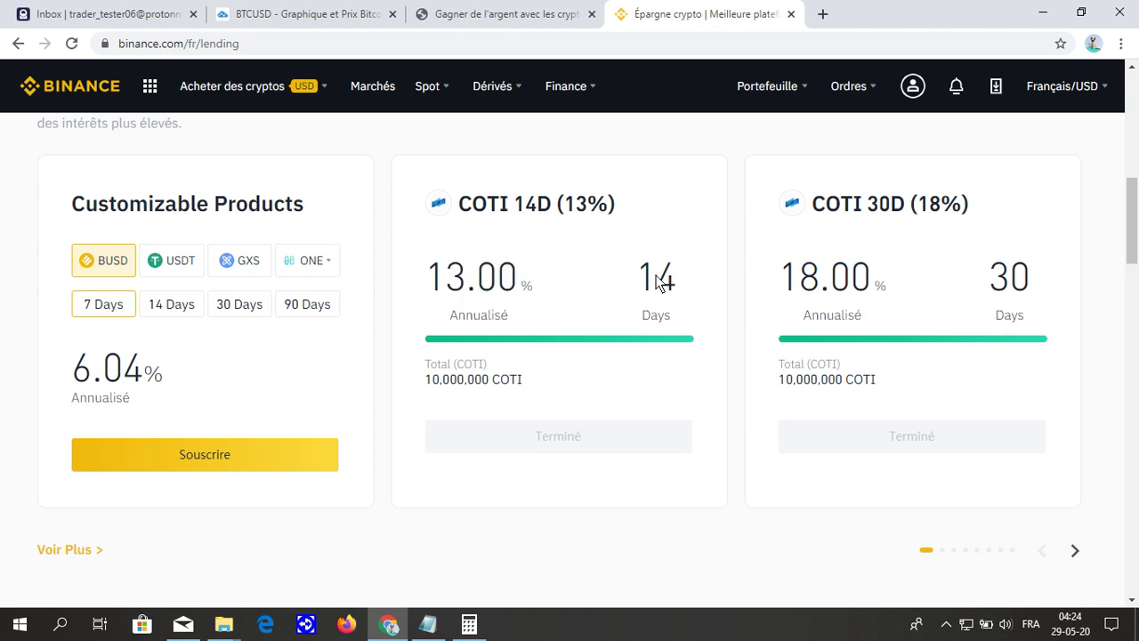
pyautogui.moveTo(646, 275); pyautogui.dragTo(674, 276)
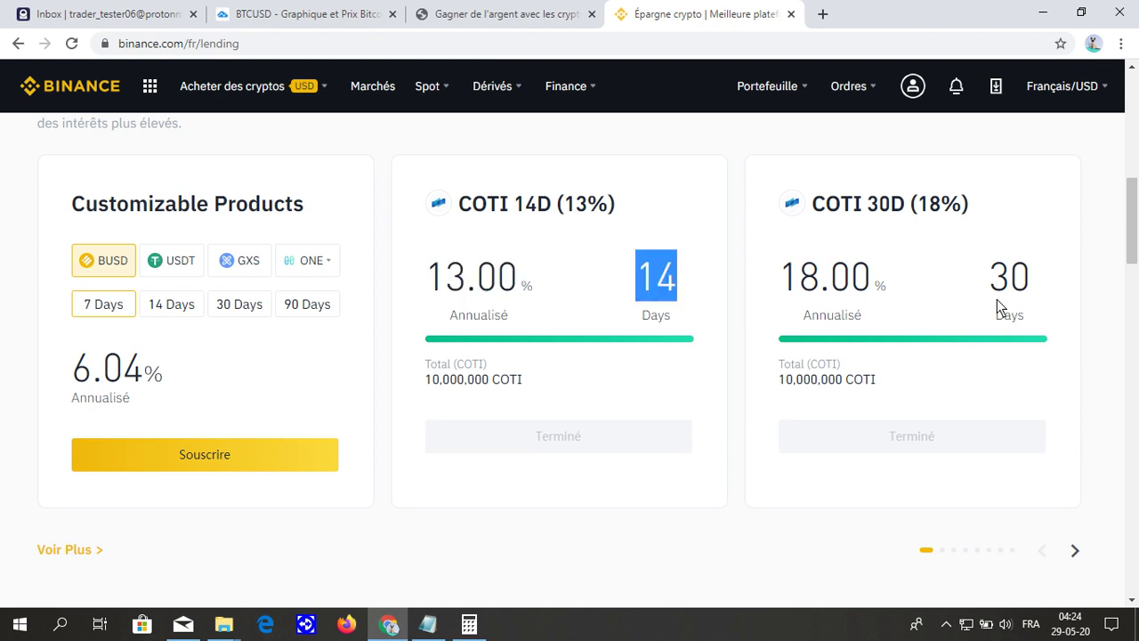
pyautogui.moveTo(991, 281); pyautogui.dragTo(1032, 289)
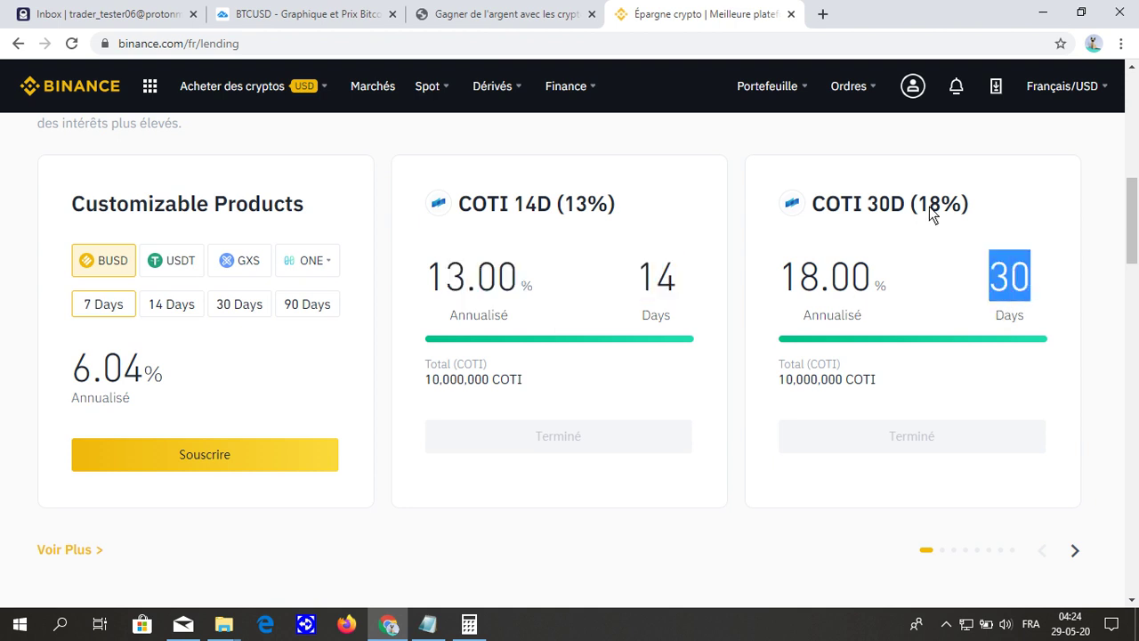
pyautogui.moveTo(919, 201); pyautogui.dragTo(961, 205)
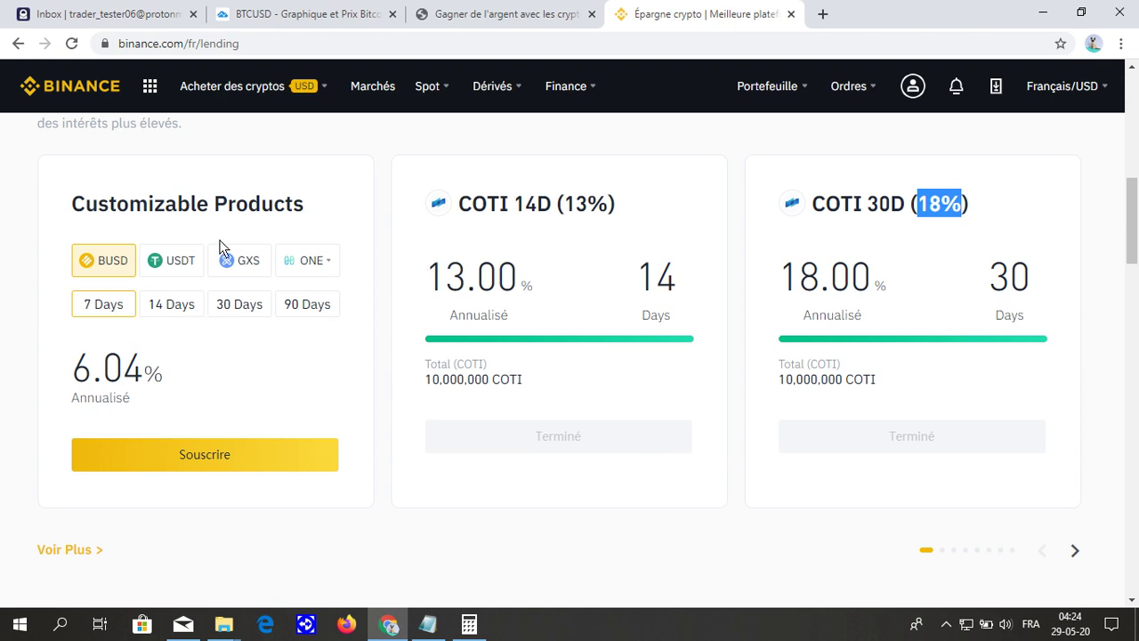
pyautogui.scroll(-2, 270, 301)
pyautogui.scroll(-3, 356, 368)
pyautogui.scroll(5, 371, 386)
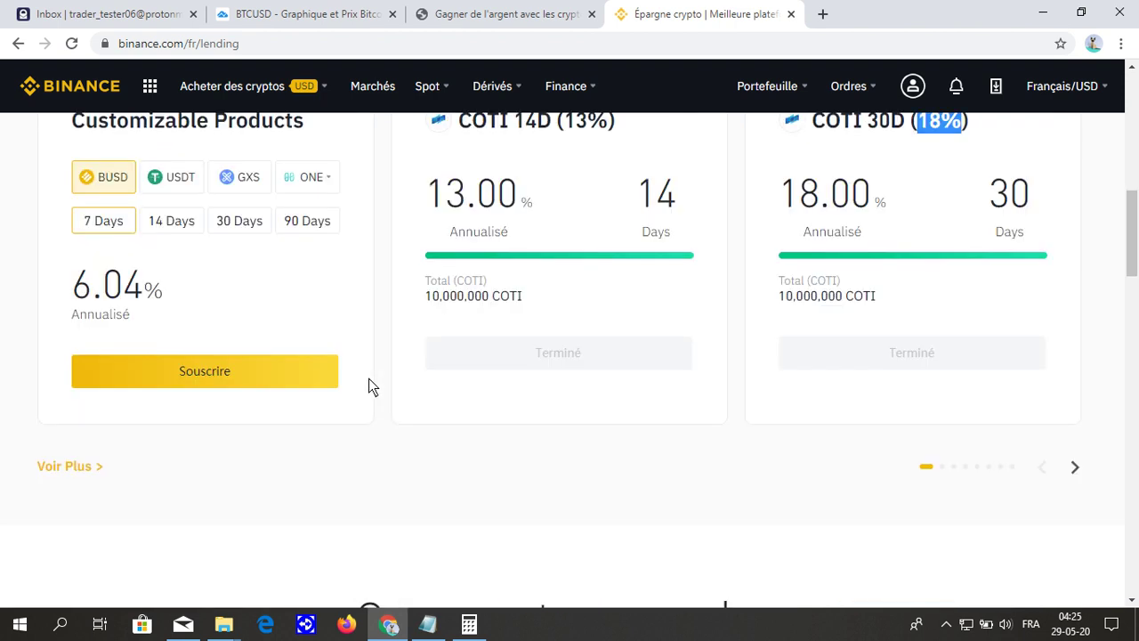
pyautogui.scroll(1, 347, 226)
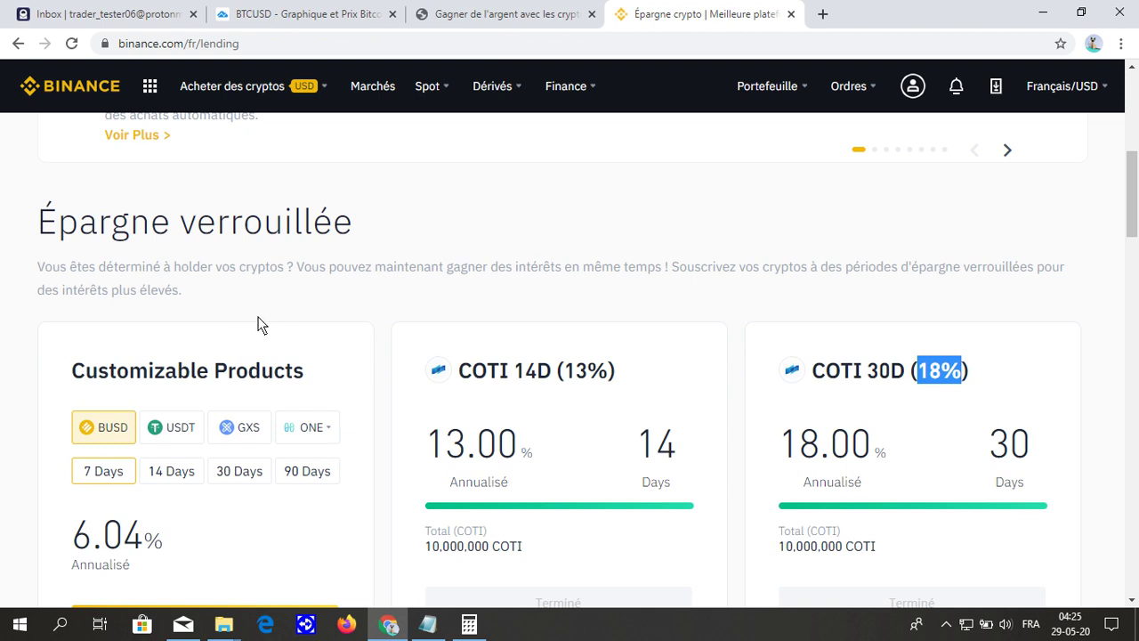
pyautogui.scroll(-1, 505, 396)
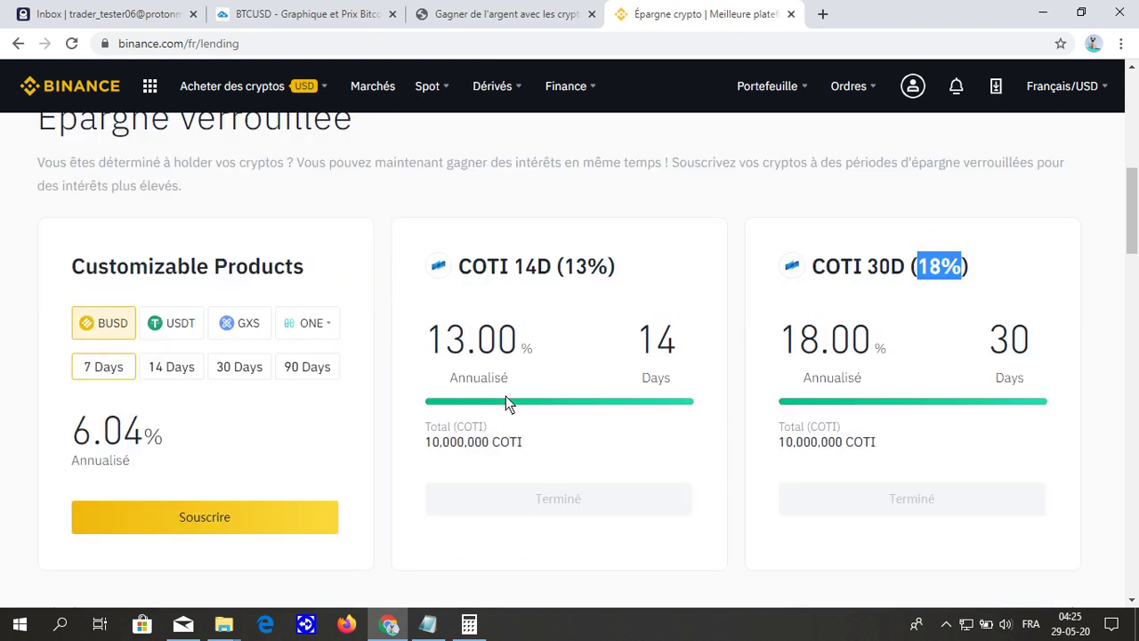
pyautogui.scroll(-1, 498, 391)
pyautogui.scroll(2, 465, 419)
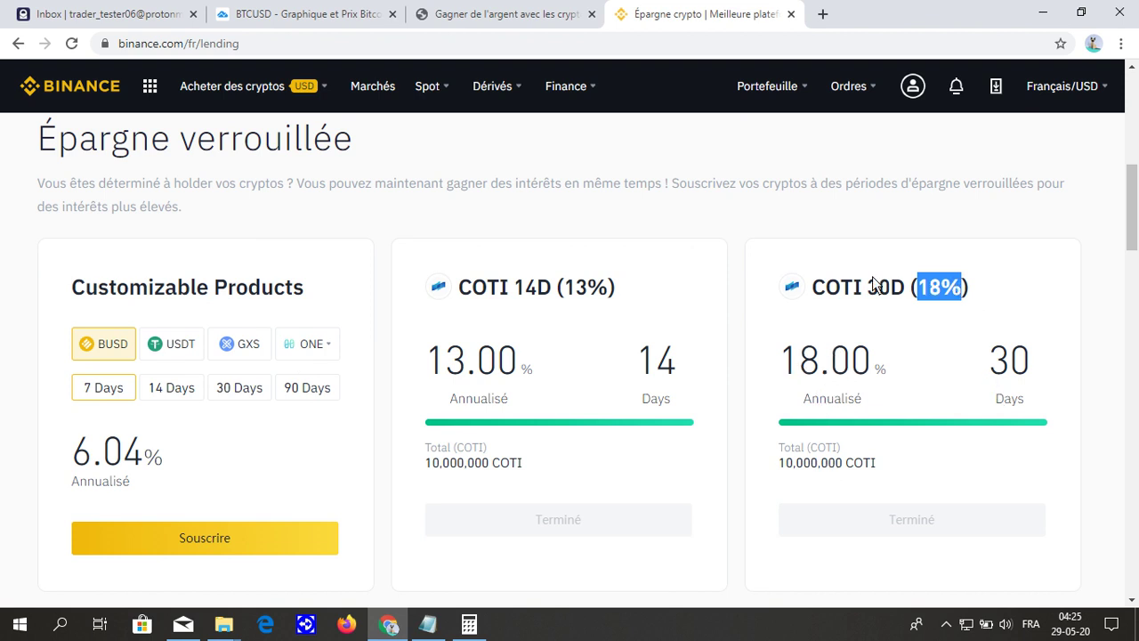
pyautogui.moveTo(971, 349); pyautogui.dragTo(1032, 357)
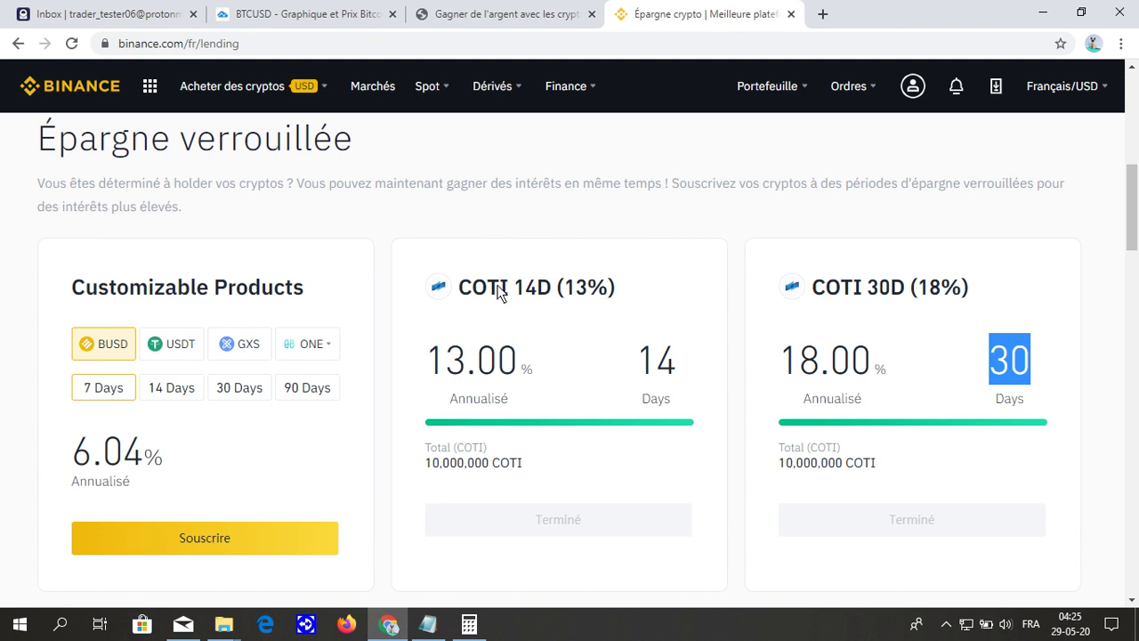
pyautogui.scroll(1, 496, 286)
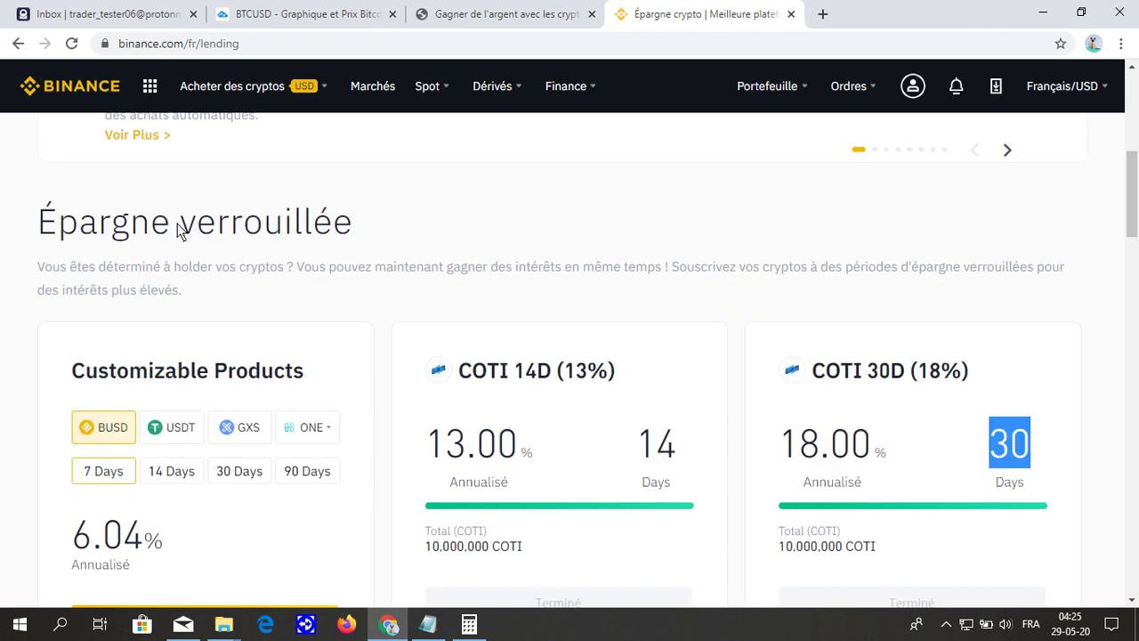
pyautogui.scroll(2, 451, 356)
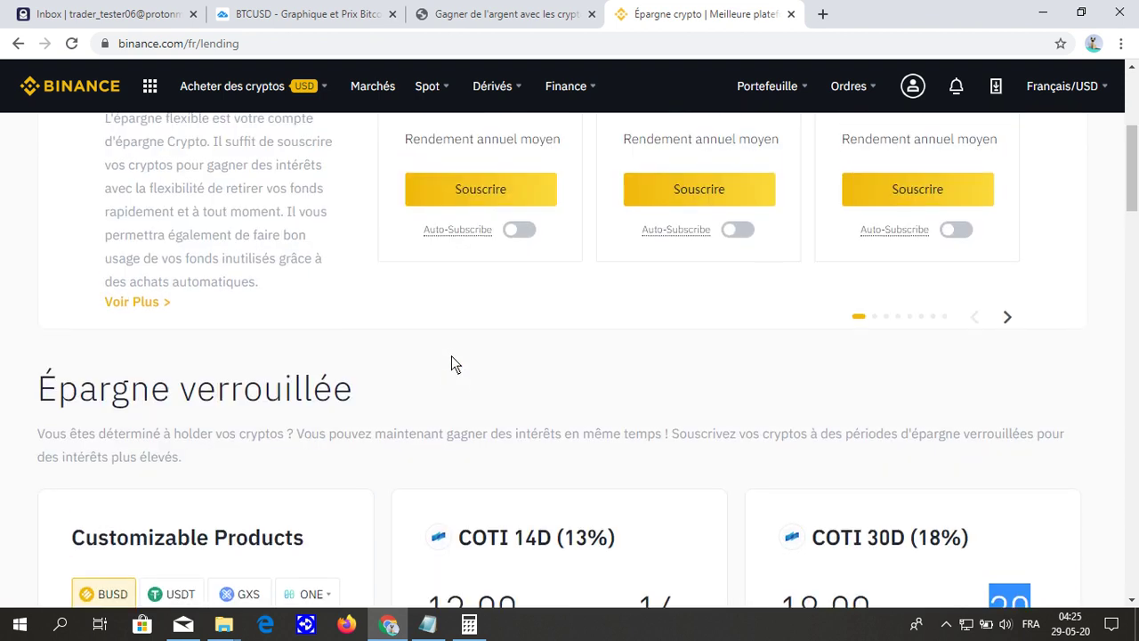
pyautogui.scroll(2, 461, 354)
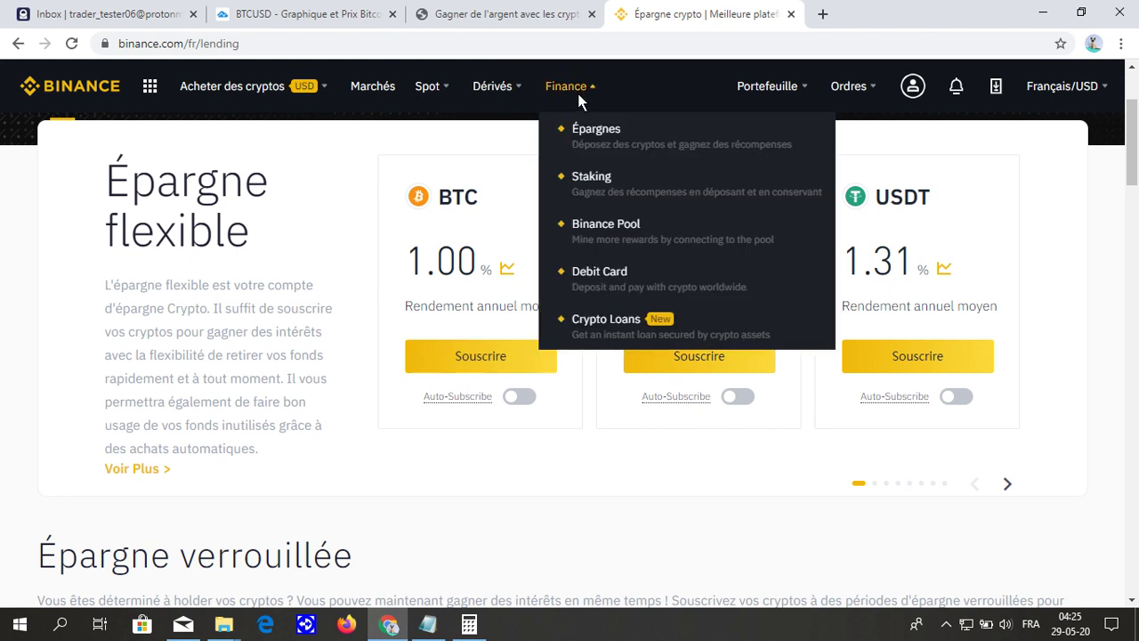
# - Open Staking, find the KAVA card and show its KAVA/BNB, KAVA/BTC and KAVA/USDT pairs
pyautogui.click(597, 181)
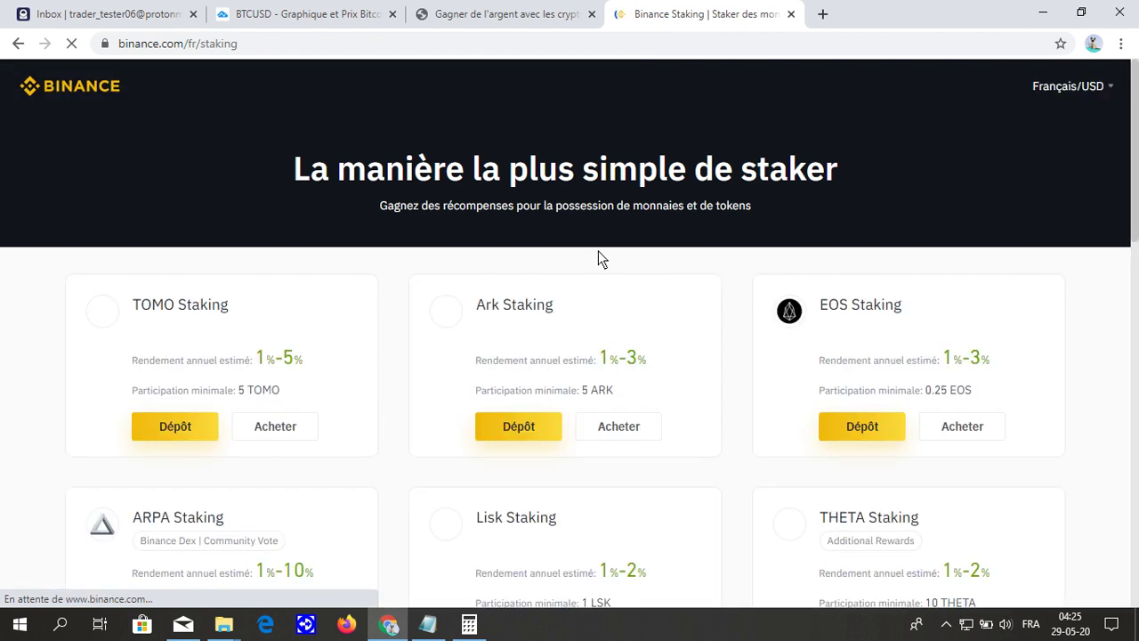
pyautogui.scroll(-1, 275, 223)
pyautogui.scroll(-2, 233, 227)
pyautogui.scroll(2, 641, 152)
pyautogui.scroll(-1, 860, 226)
pyautogui.scroll(-1, 870, 244)
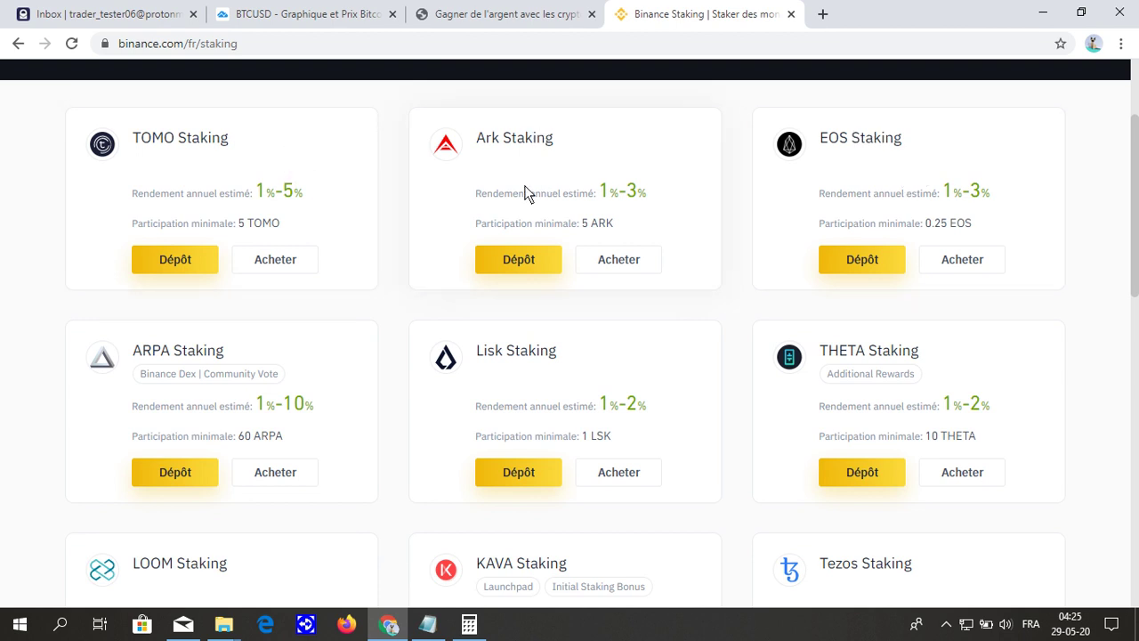
pyautogui.moveTo(641, 273)
pyautogui.scroll(-4, 638, 302)
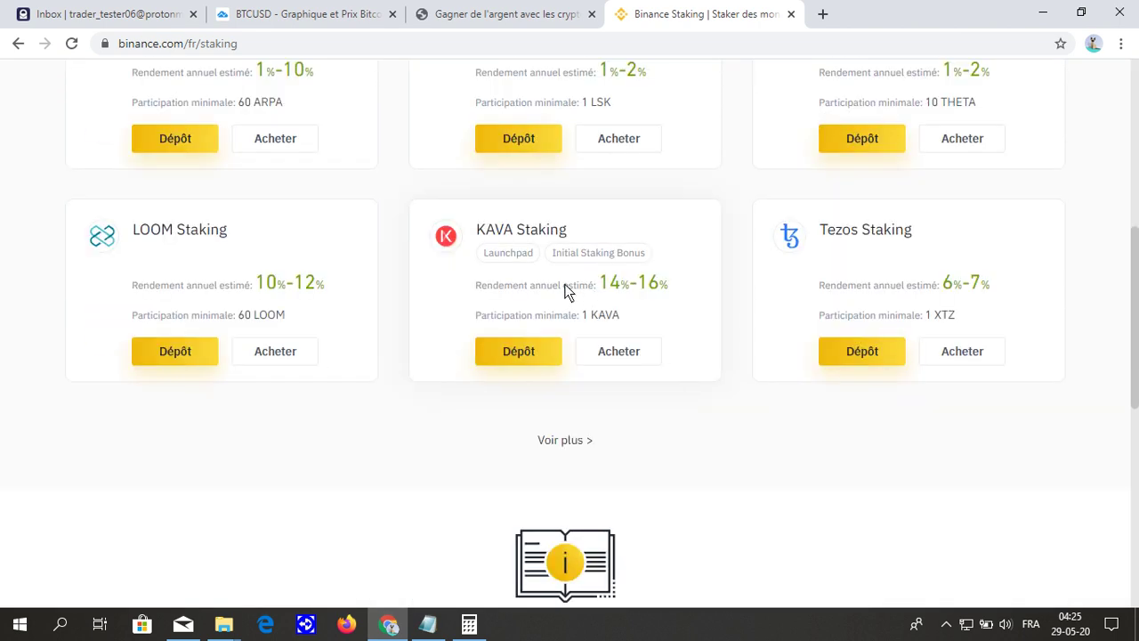
pyautogui.scroll(-1, 570, 292)
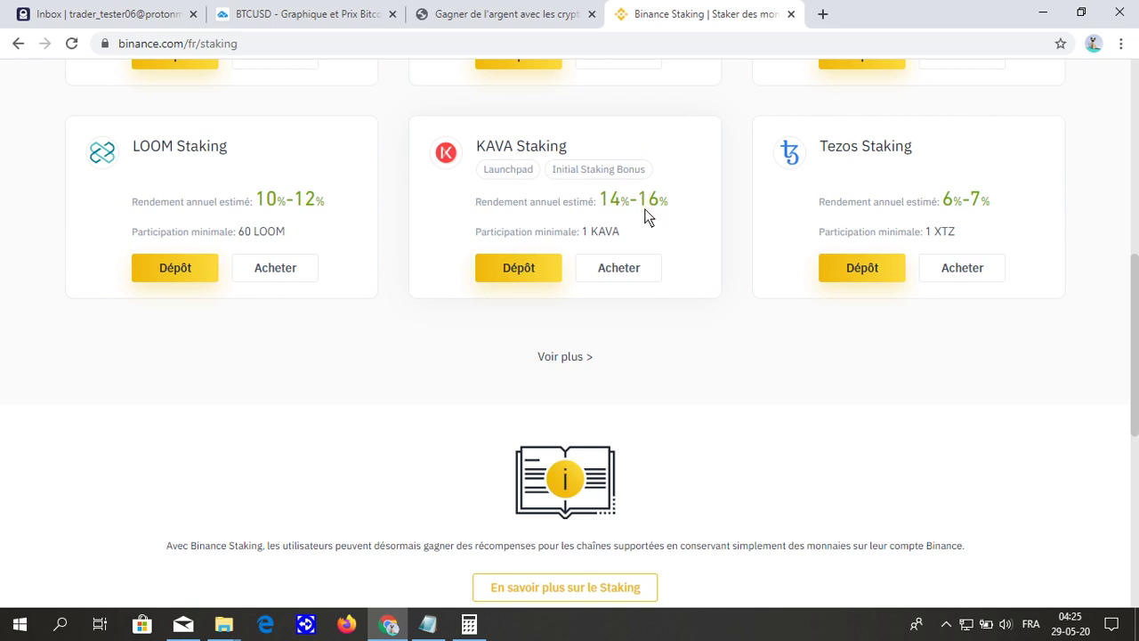
pyautogui.click(614, 264)
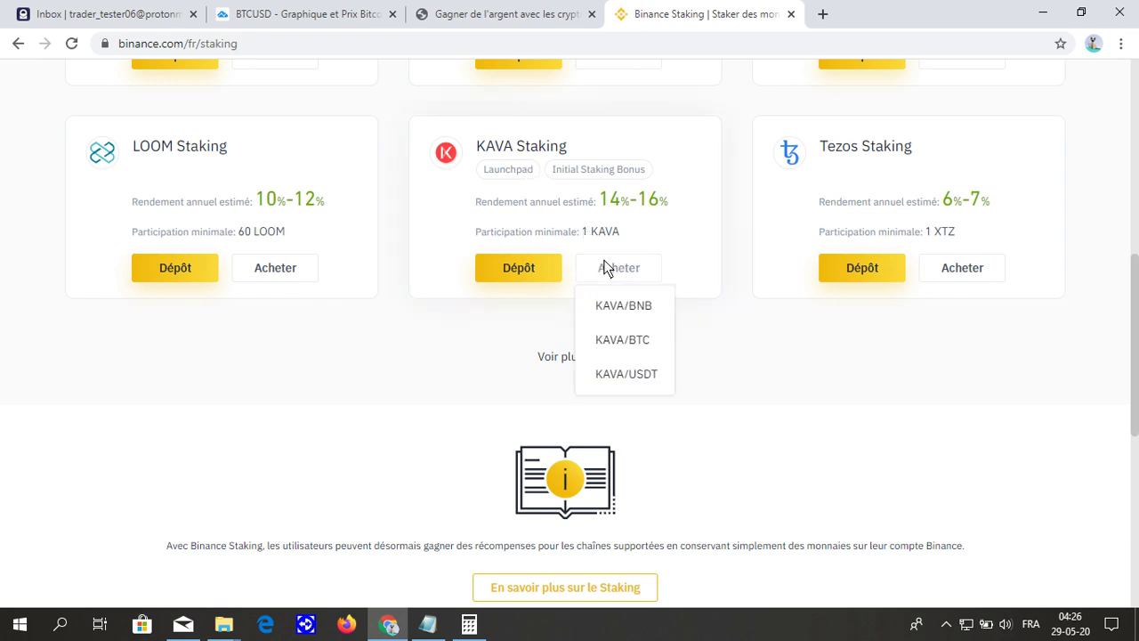
pyautogui.scroll(1, 770, 299)
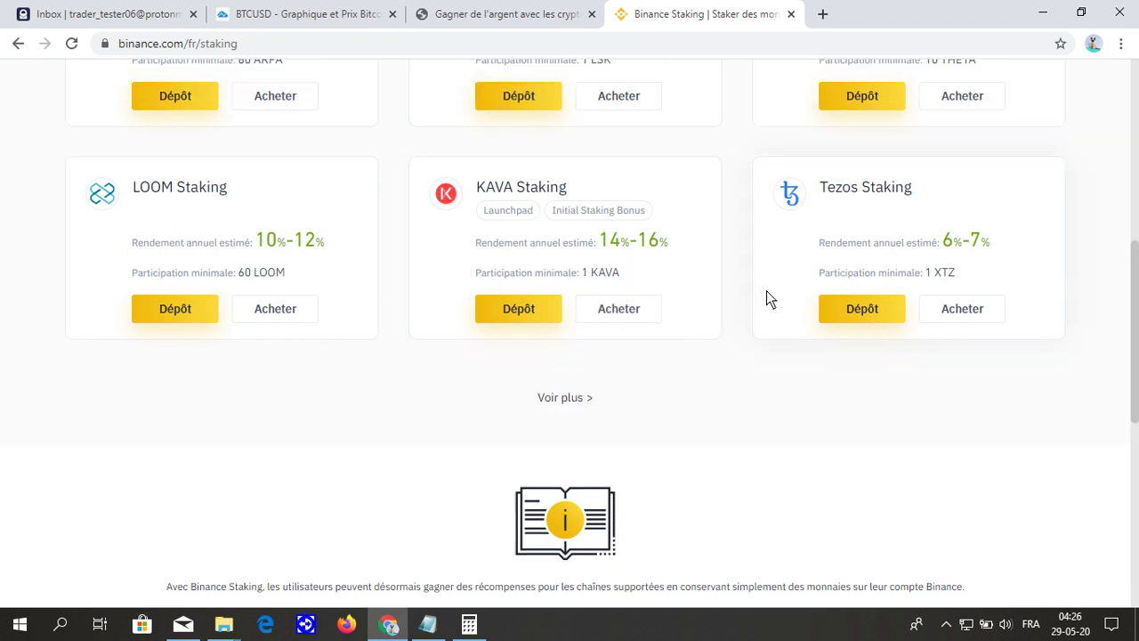
pyautogui.scroll(6, 770, 299)
pyautogui.moveTo(948, 350)
pyautogui.scroll(-3, 948, 351)
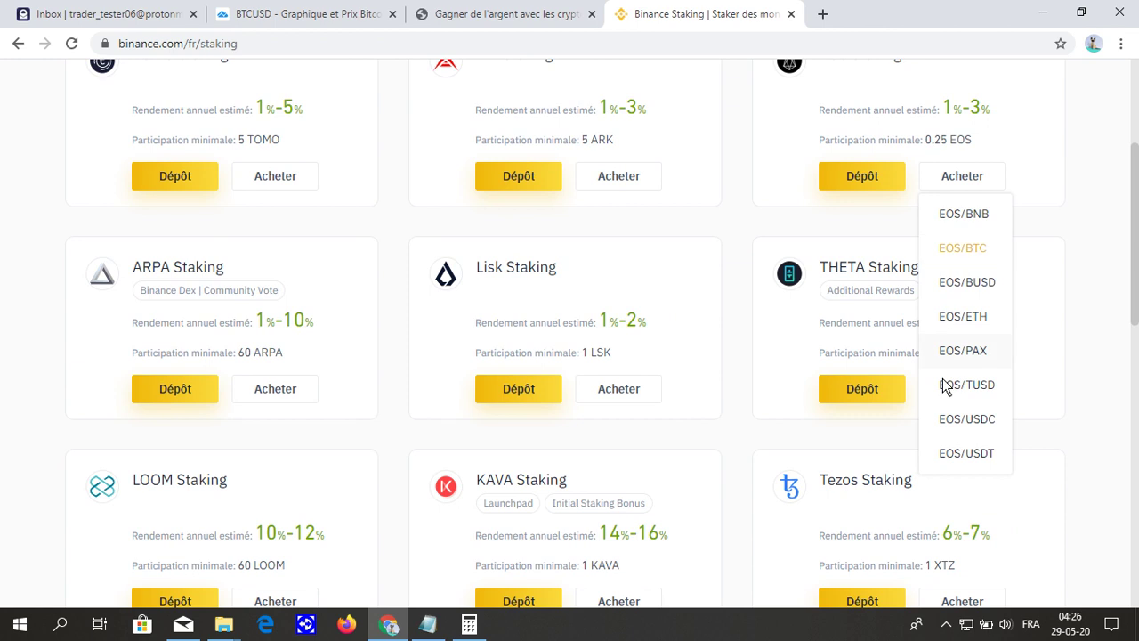
pyautogui.scroll(-2, 901, 341)
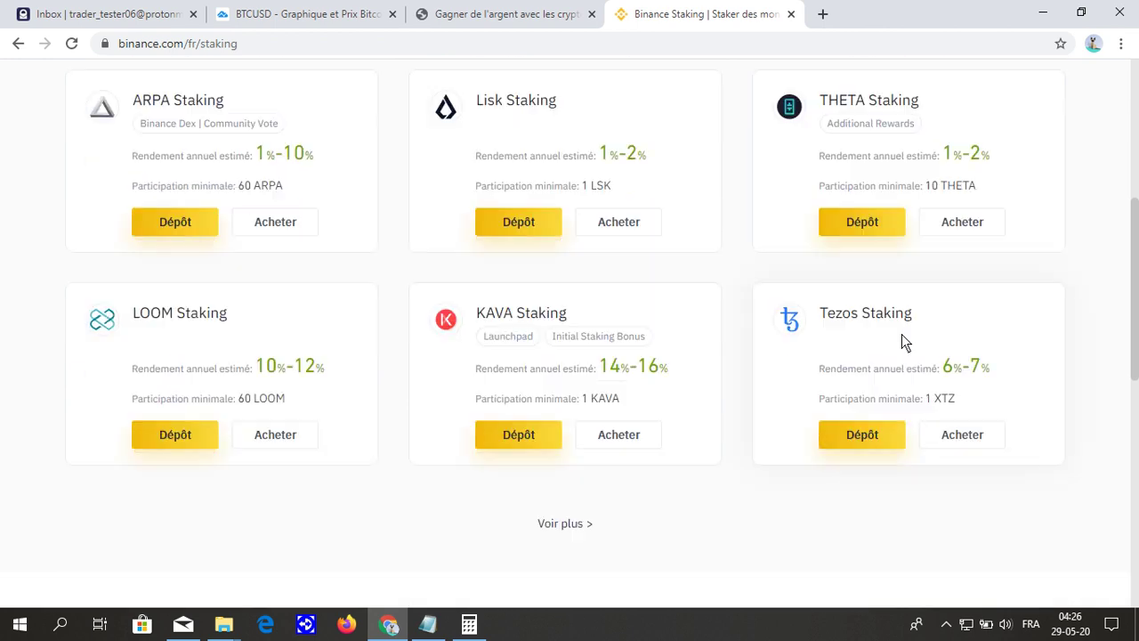
pyautogui.scroll(3, 249, 133)
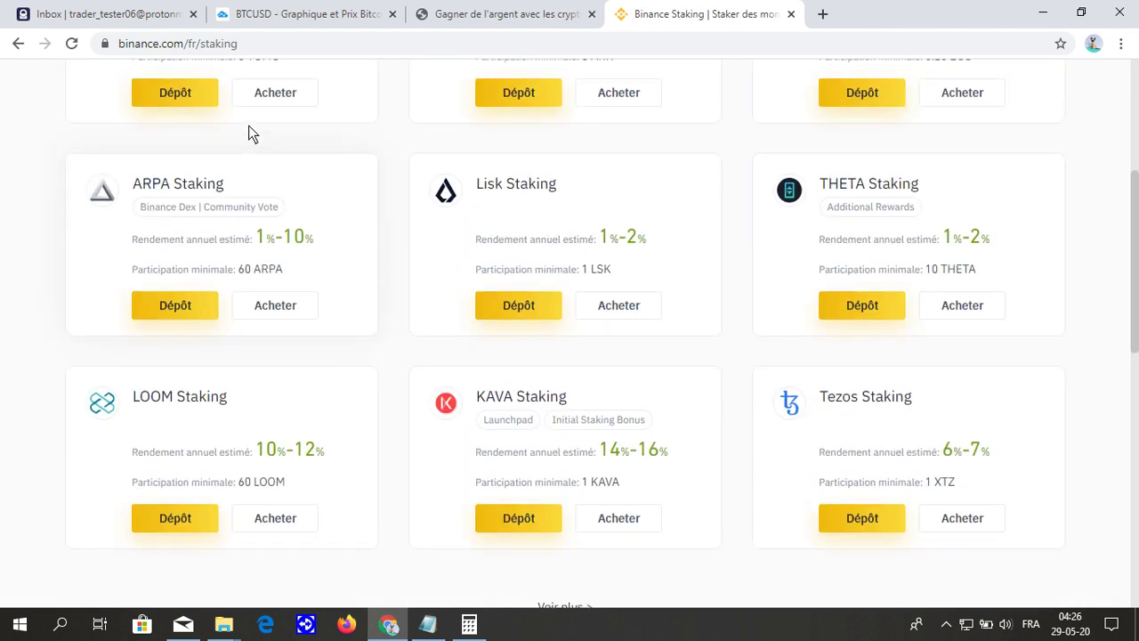
pyautogui.scroll(-1, 894, 284)
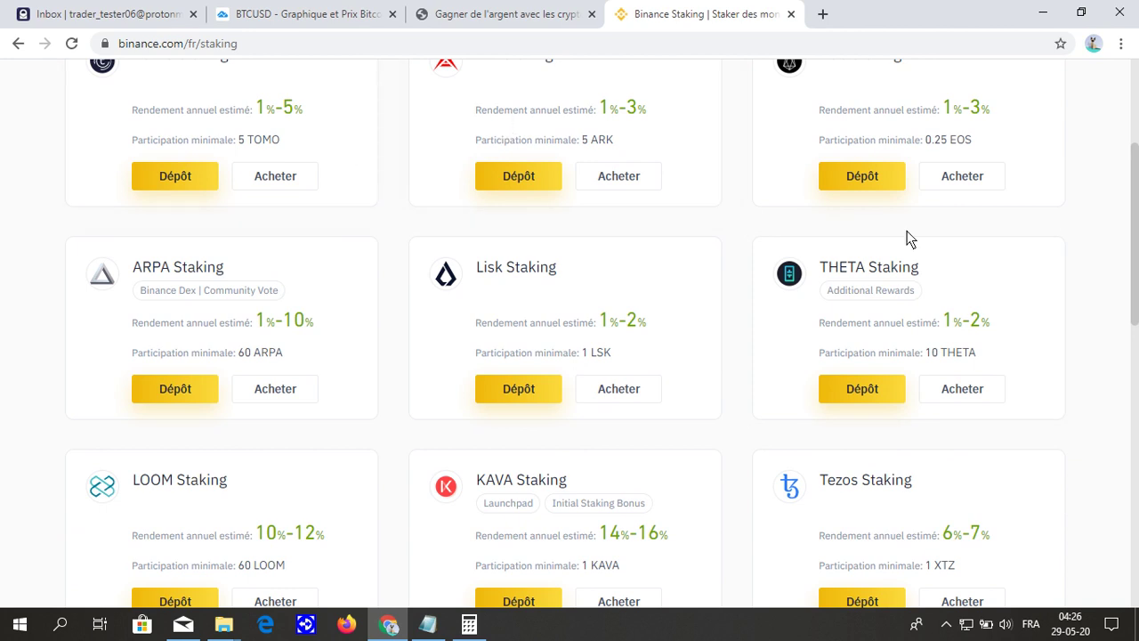
pyautogui.scroll(-2, 779, 383)
pyautogui.scroll(1, 222, 183)
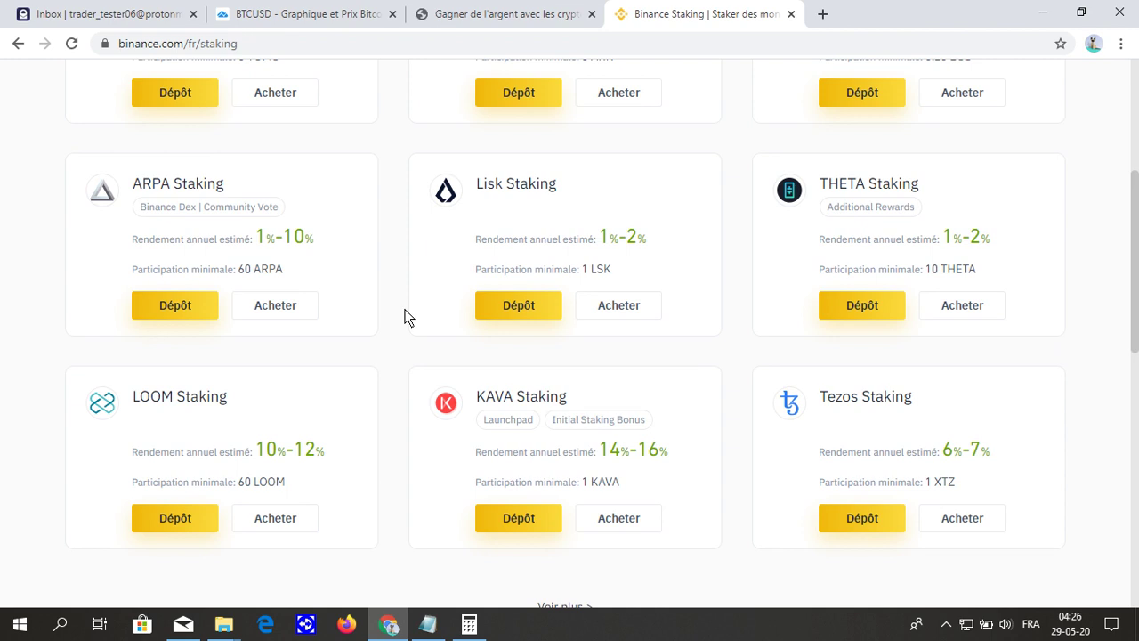
pyautogui.scroll(1, 409, 312)
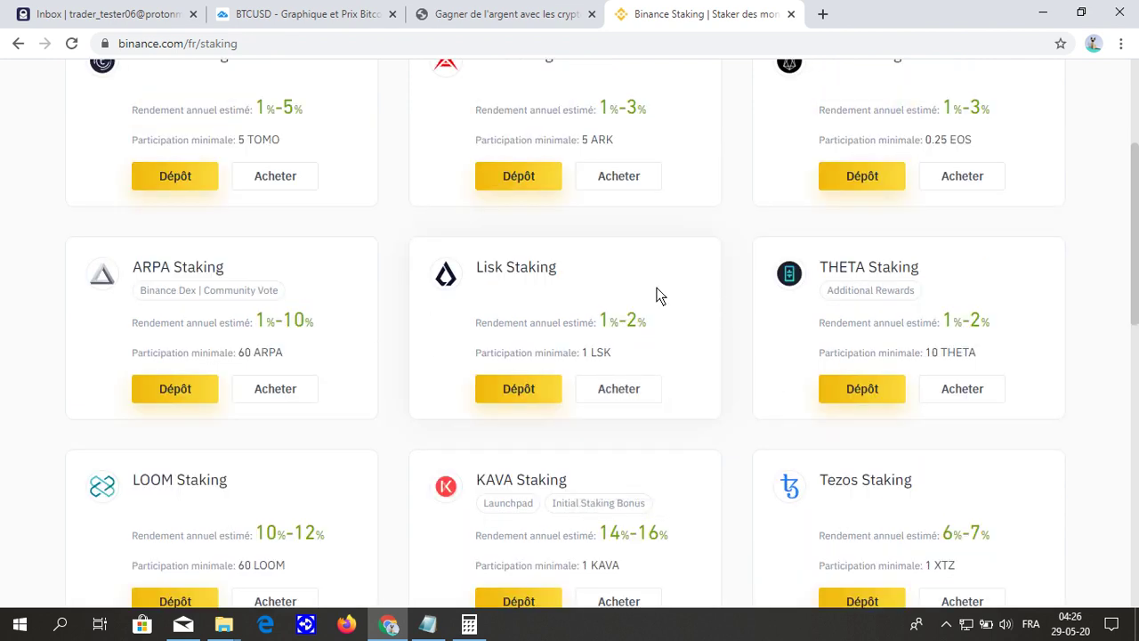
pyautogui.scroll(-2, 732, 330)
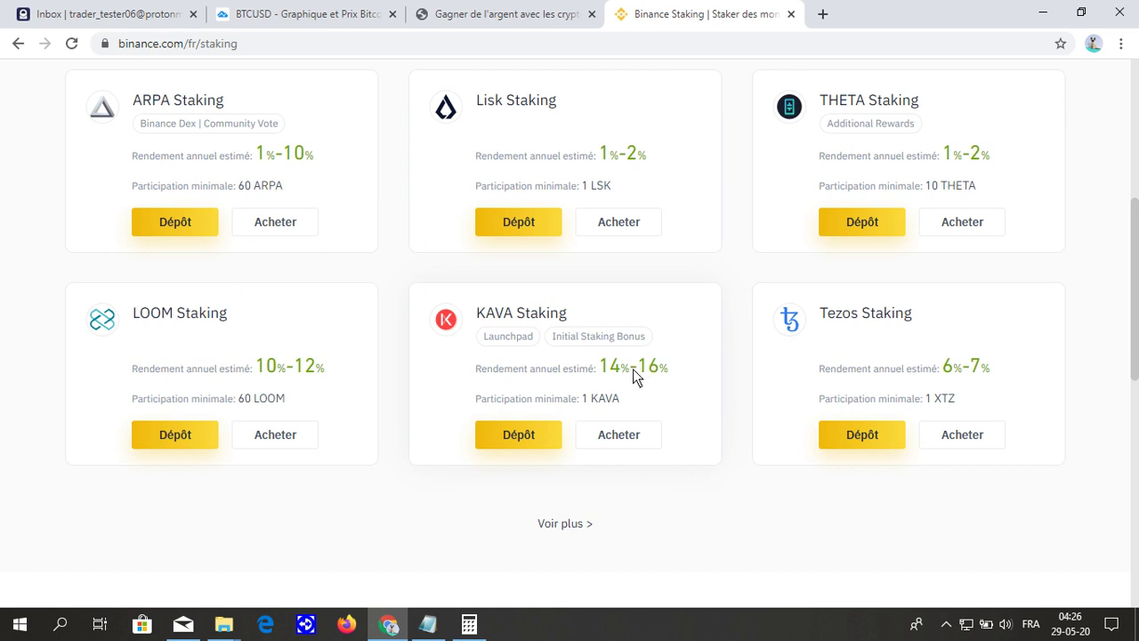
pyautogui.scroll(4, 713, 391)
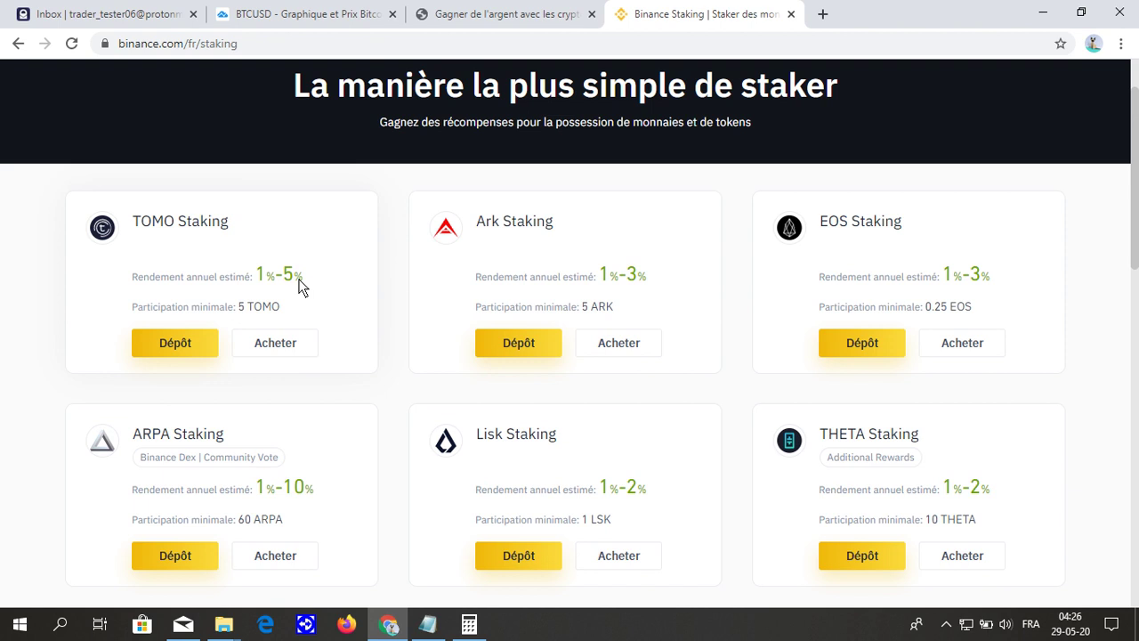
pyautogui.scroll(1, 726, 267)
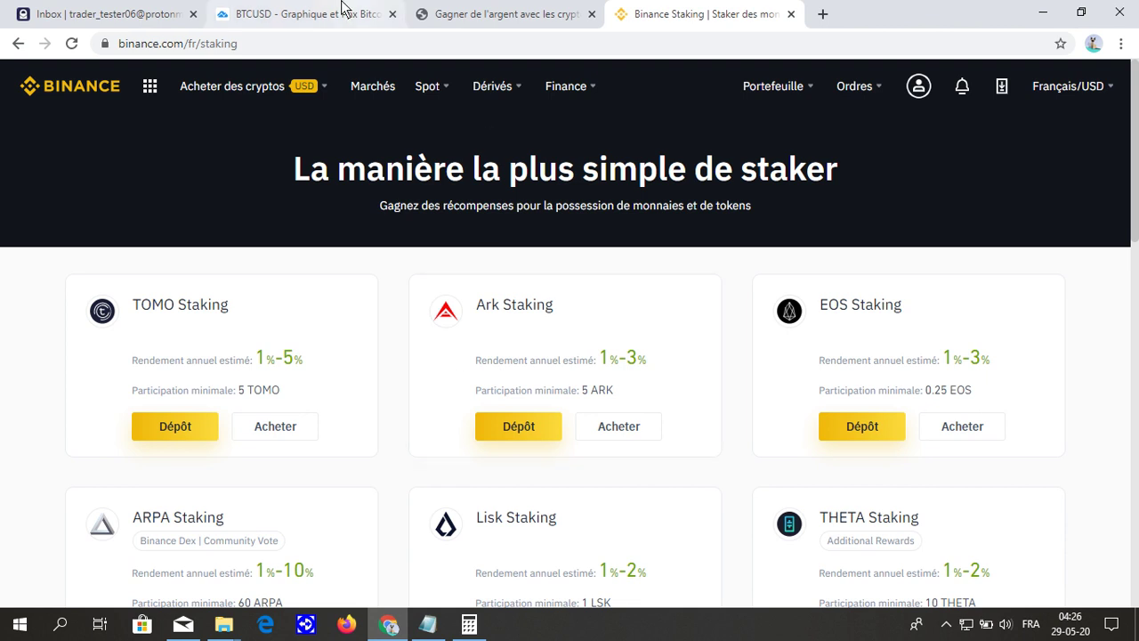
pyautogui.click(313, 13)
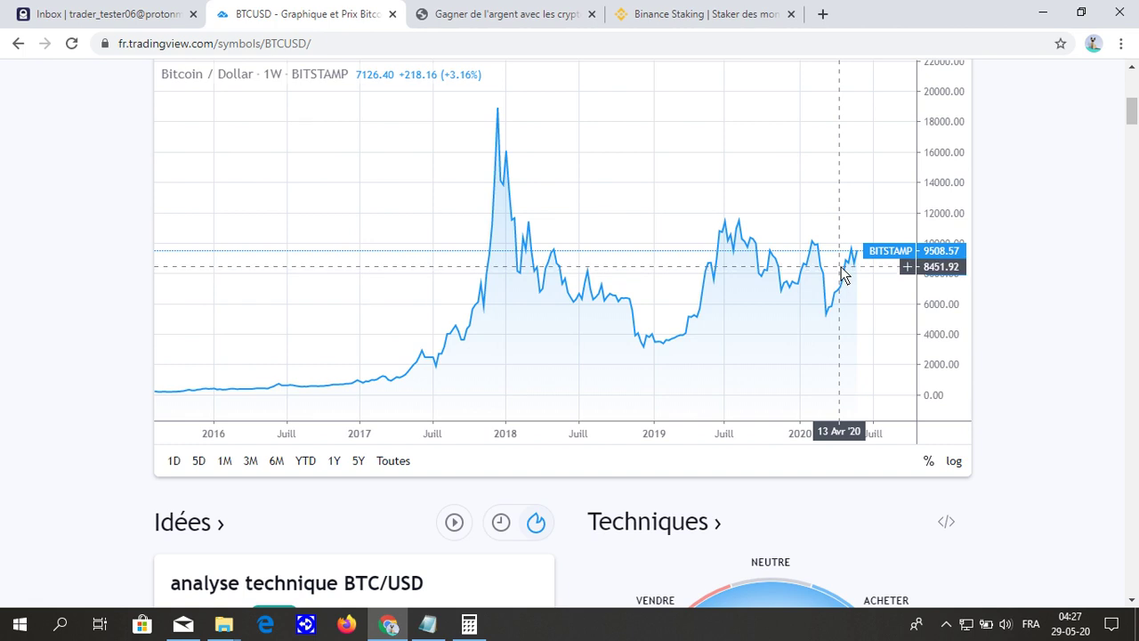
pyautogui.click(692, 17)
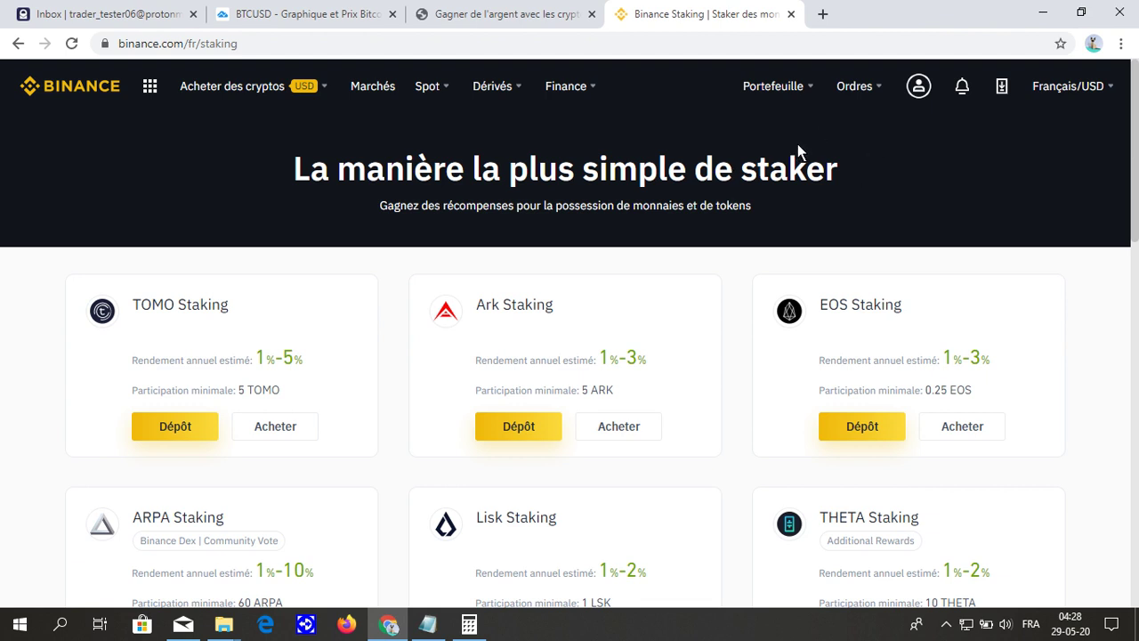
# - Choose Gestion API from the account icon's dropdown menu
pyautogui.moveTo(881, 93)
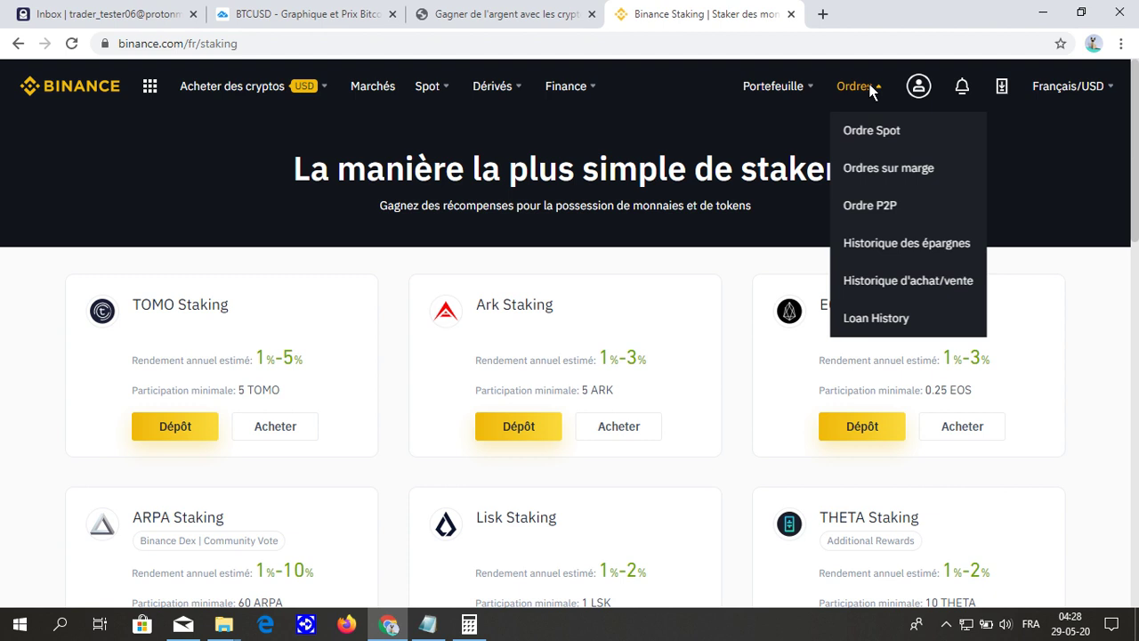
pyautogui.moveTo(789, 84)
pyautogui.moveTo(918, 87)
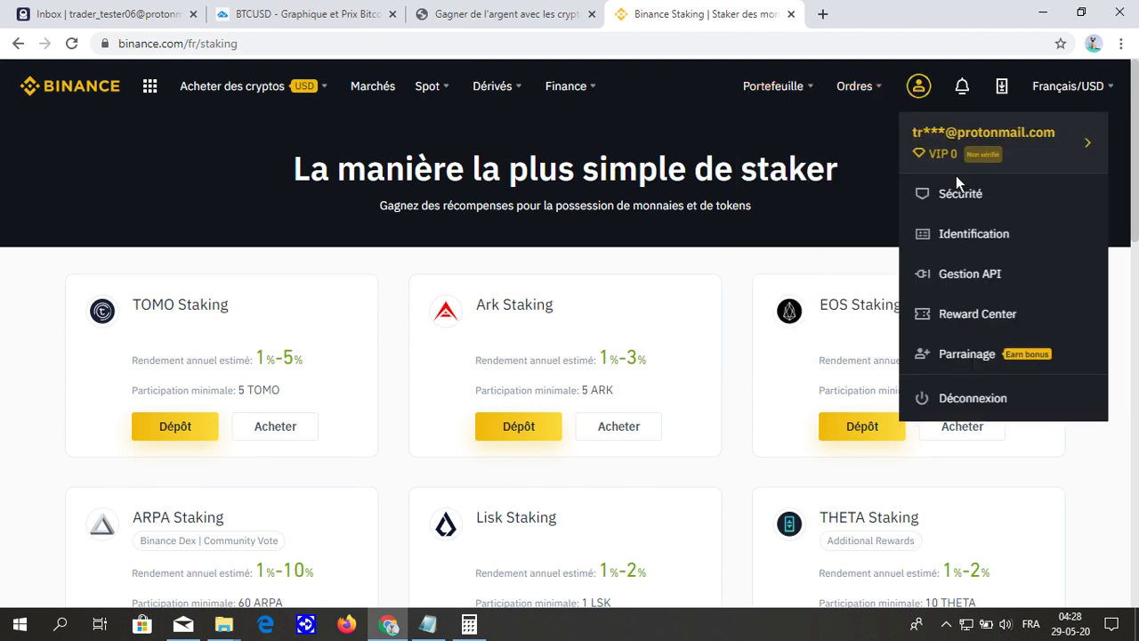
pyautogui.click(978, 272)
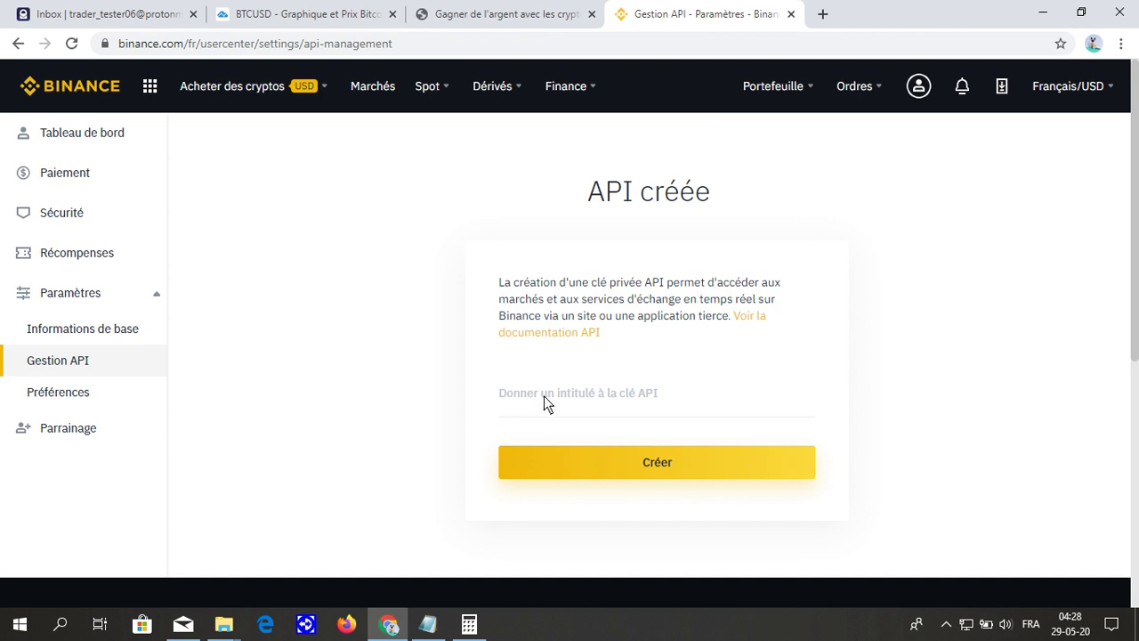
# - Create a new API key labelled 'Test'
pyautogui.click(505, 398)
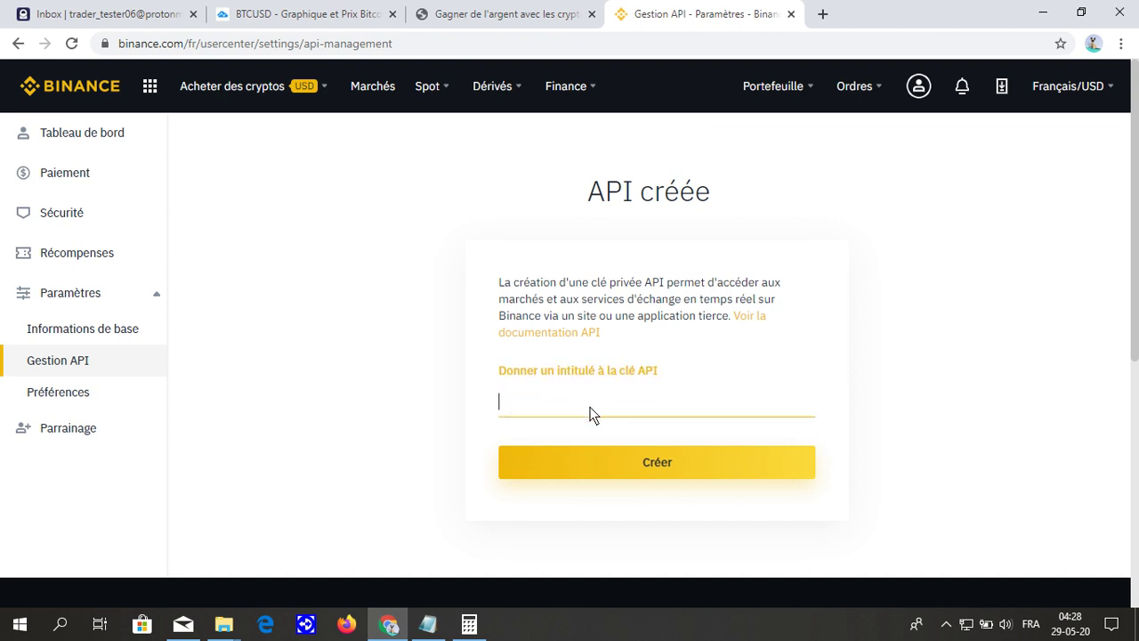
pyautogui.write('Test')
pyautogui.click(662, 465)
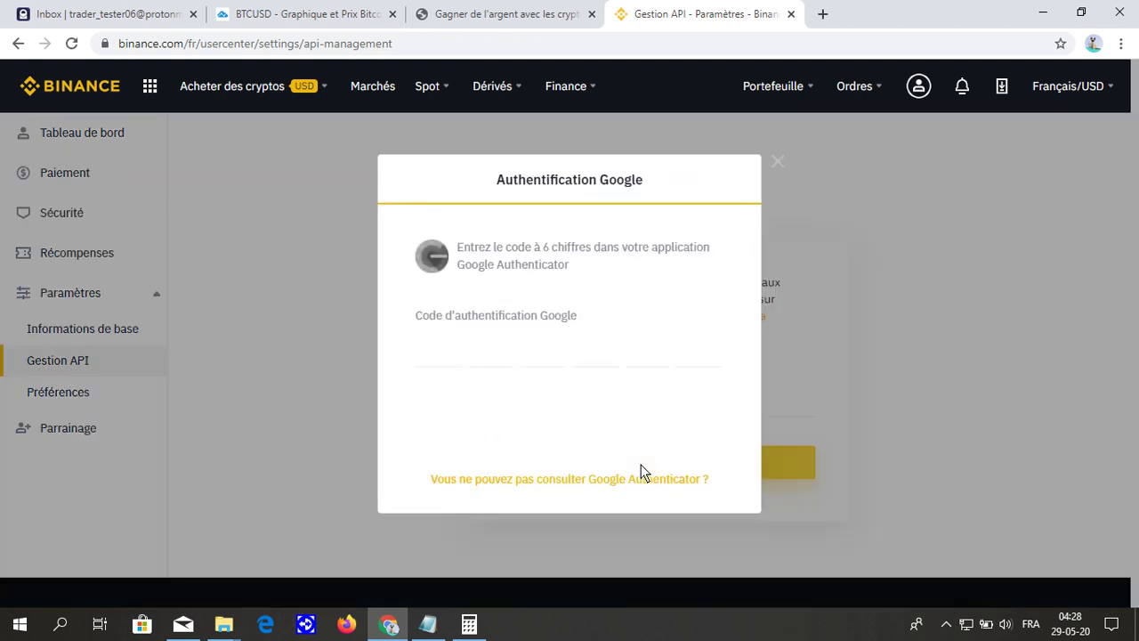
# - Enter the Google Authenticator verification code, then go to the email inbox
pyautogui.click(452, 355)
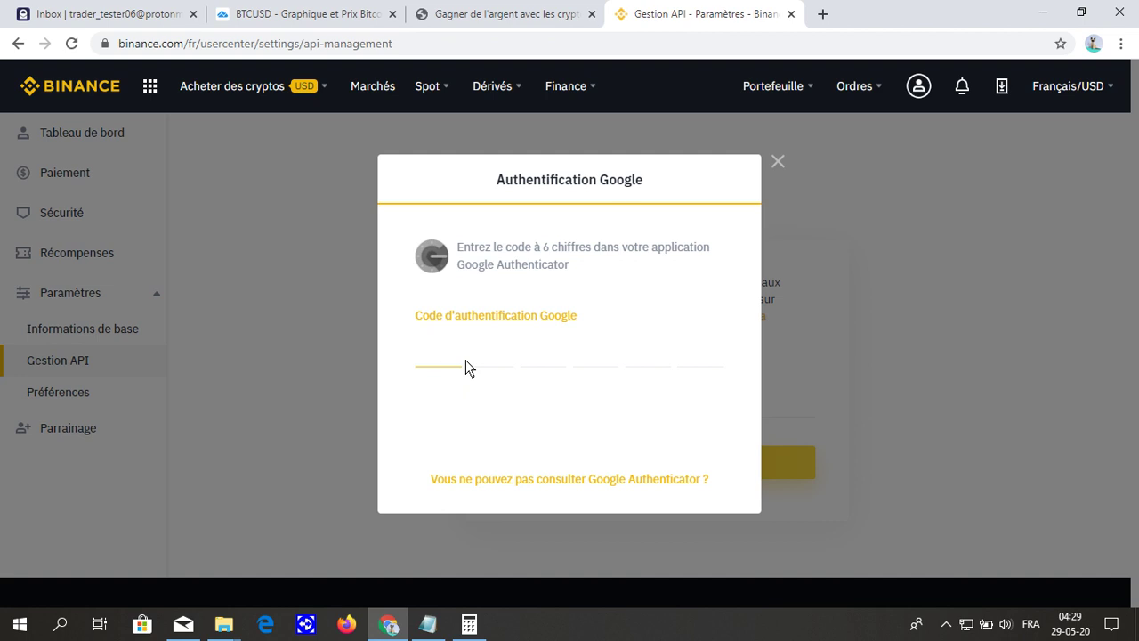
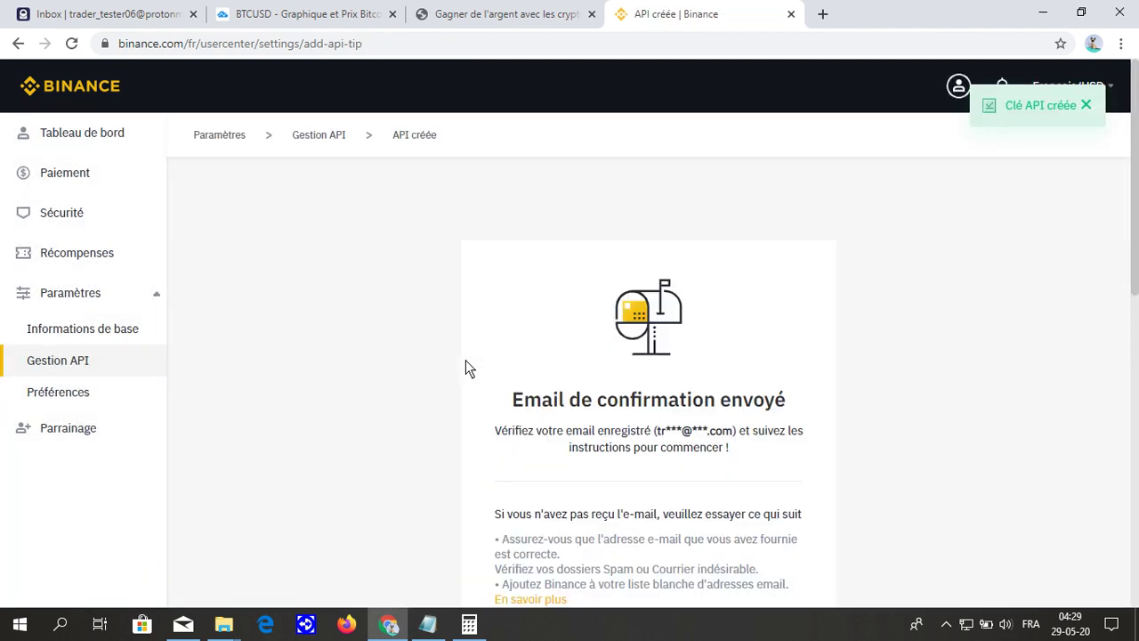
pyautogui.scroll(-1, 554, 347)
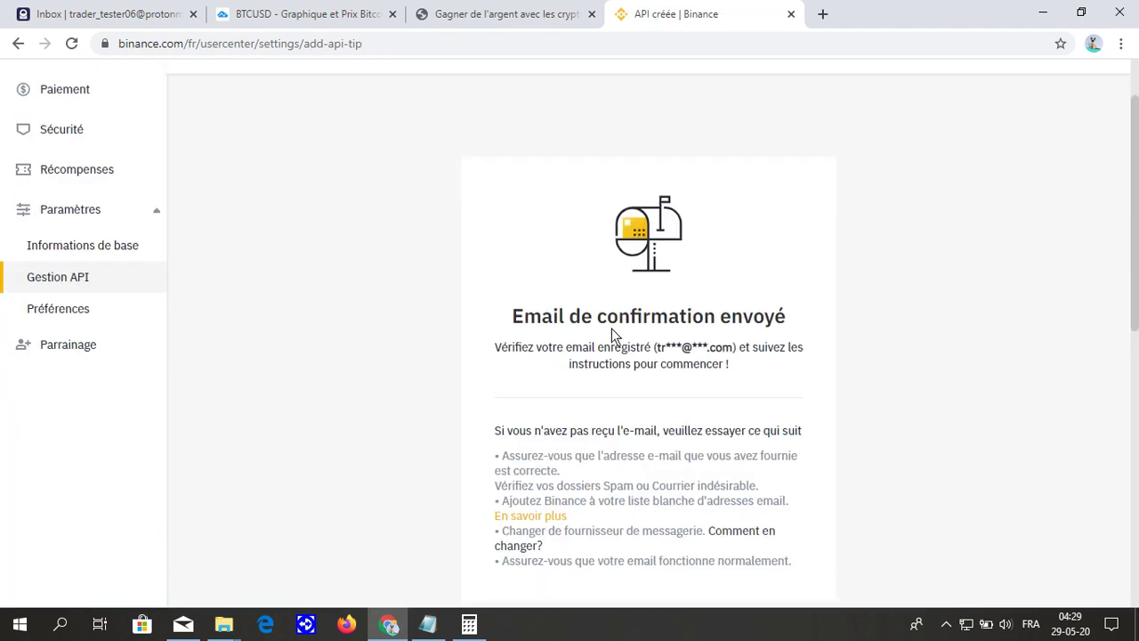
pyautogui.scroll(-1, 764, 369)
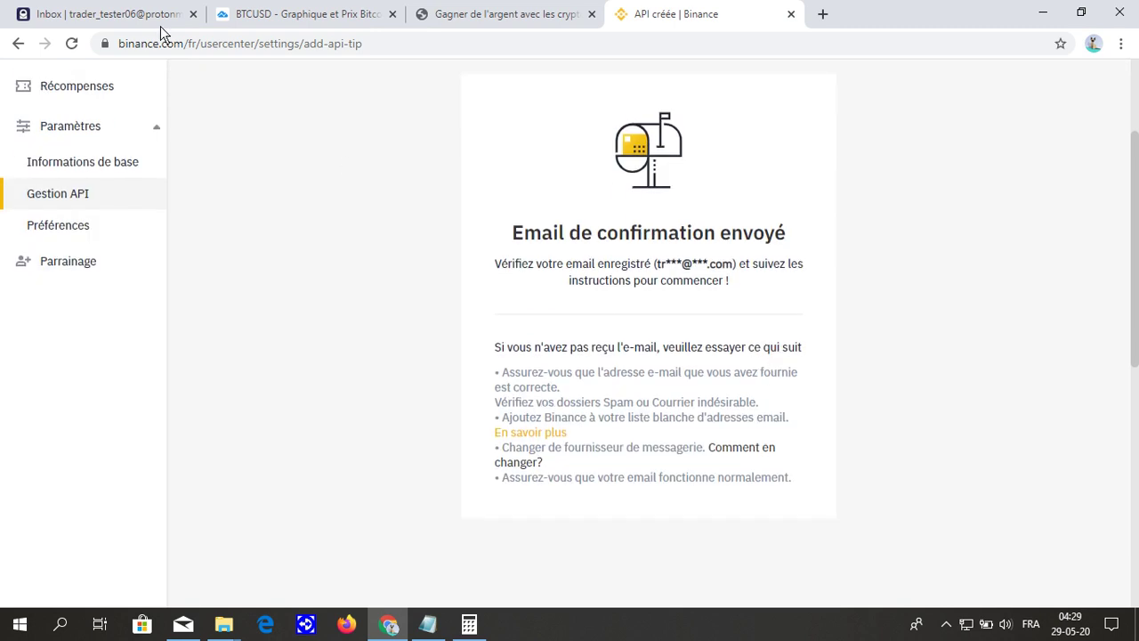
pyautogui.click(102, 15)
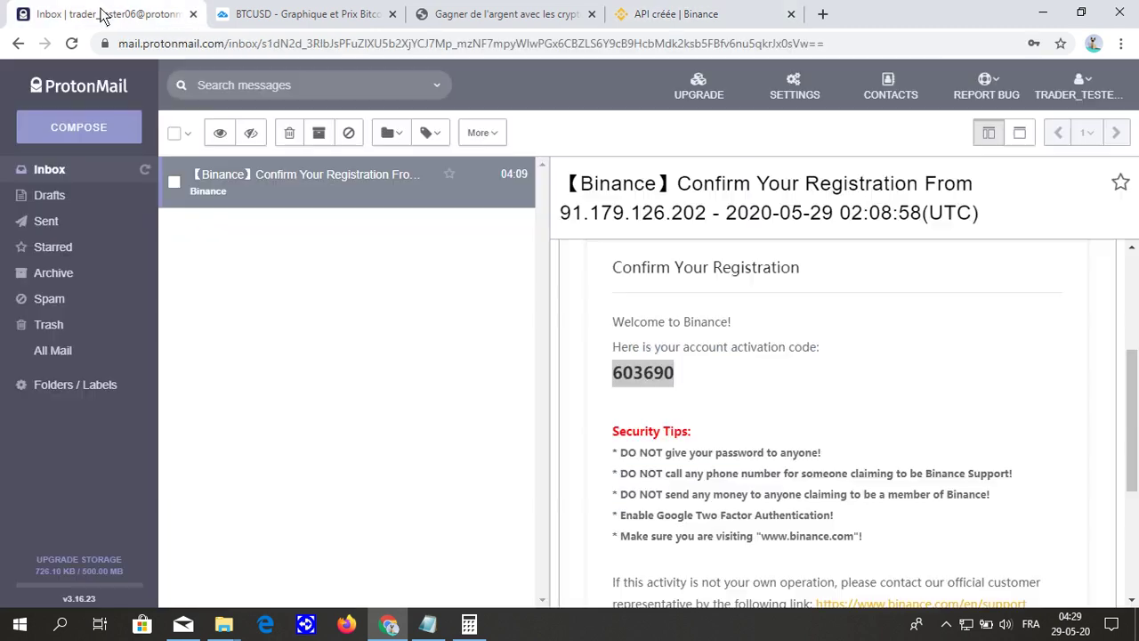
# - Refresh the inbox, open Binance's Create New API Key email and confirm the new key
pyautogui.click(79, 173)
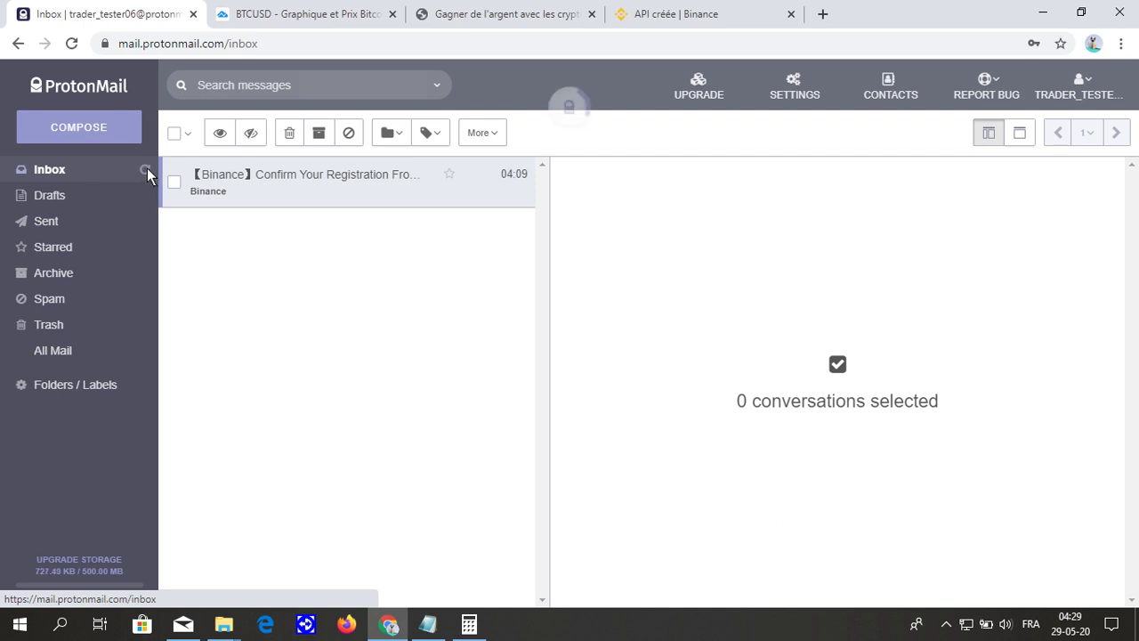
pyautogui.click(323, 176)
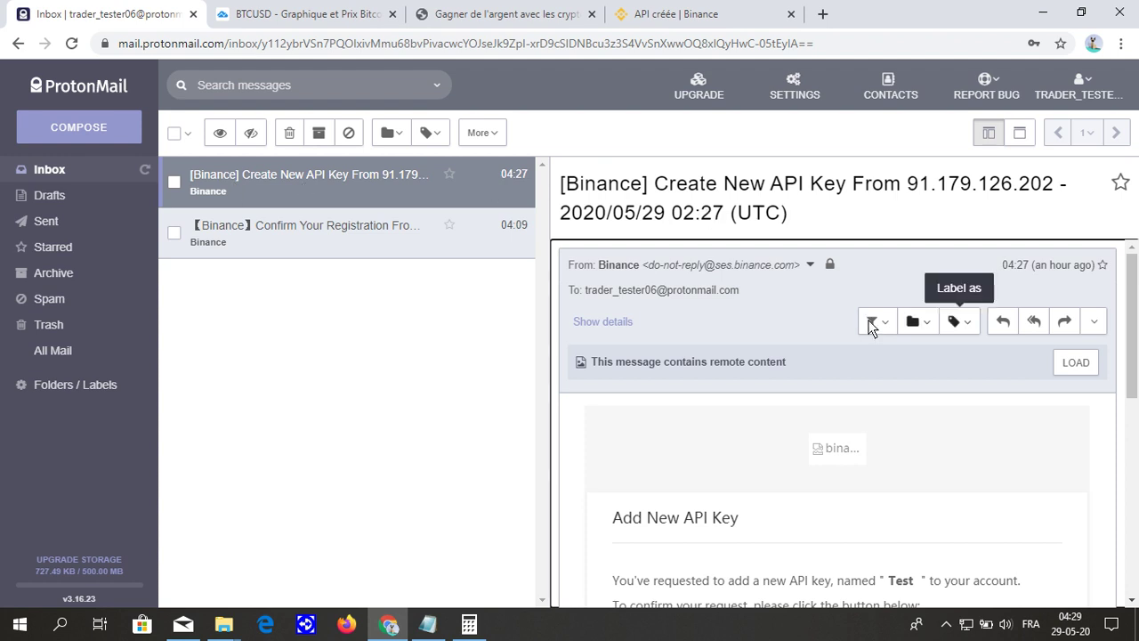
pyautogui.scroll(-2, 850, 324)
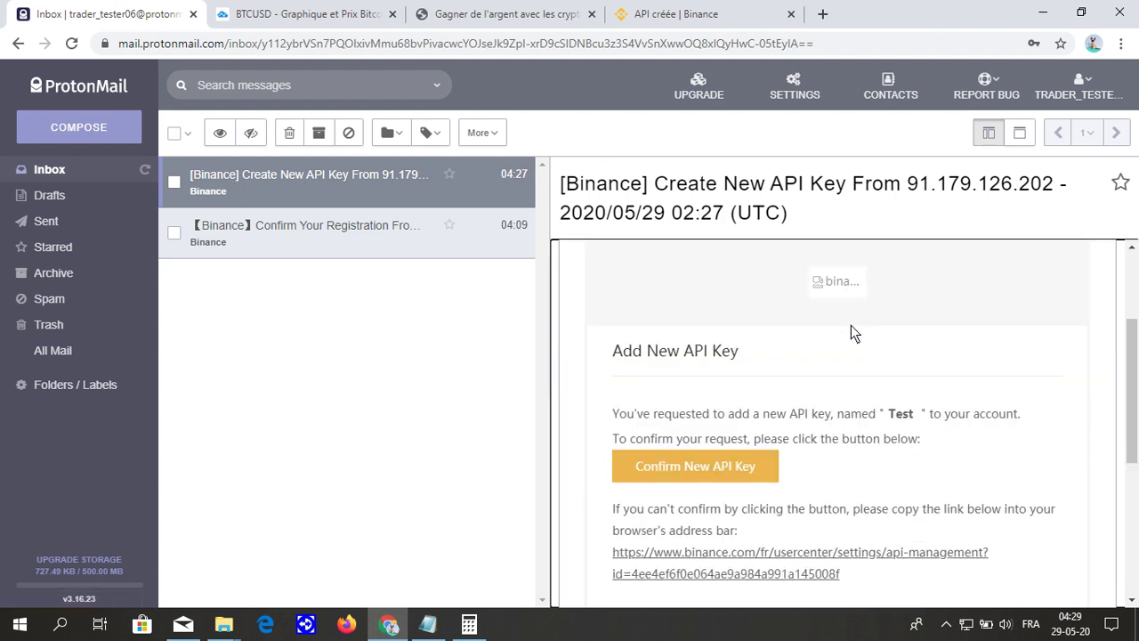
pyautogui.click(745, 464)
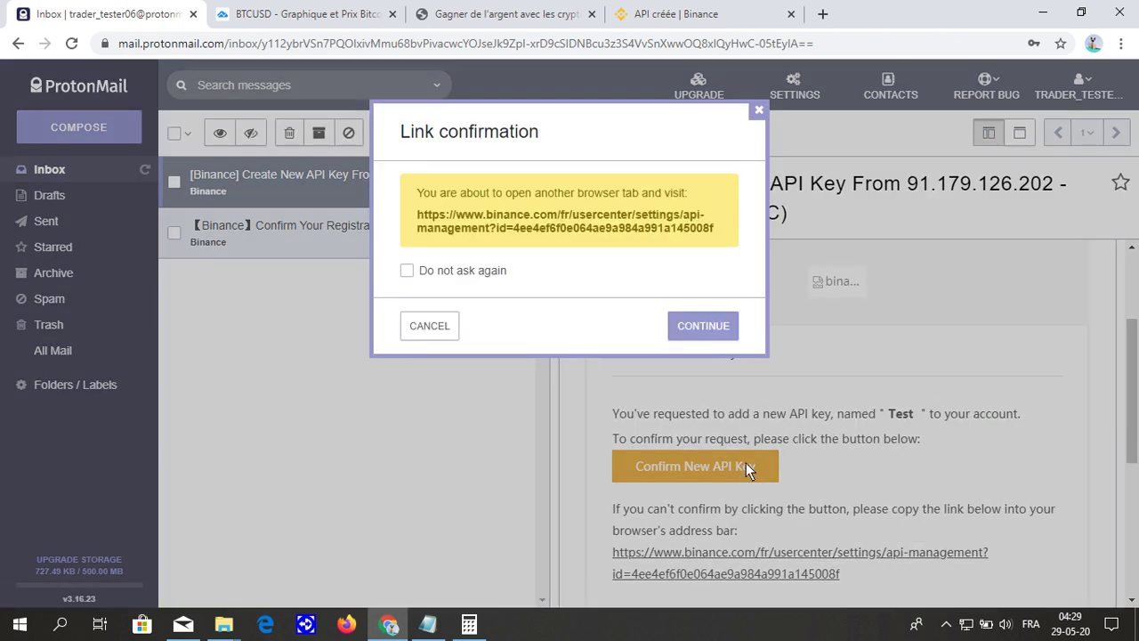
pyautogui.click(713, 327)
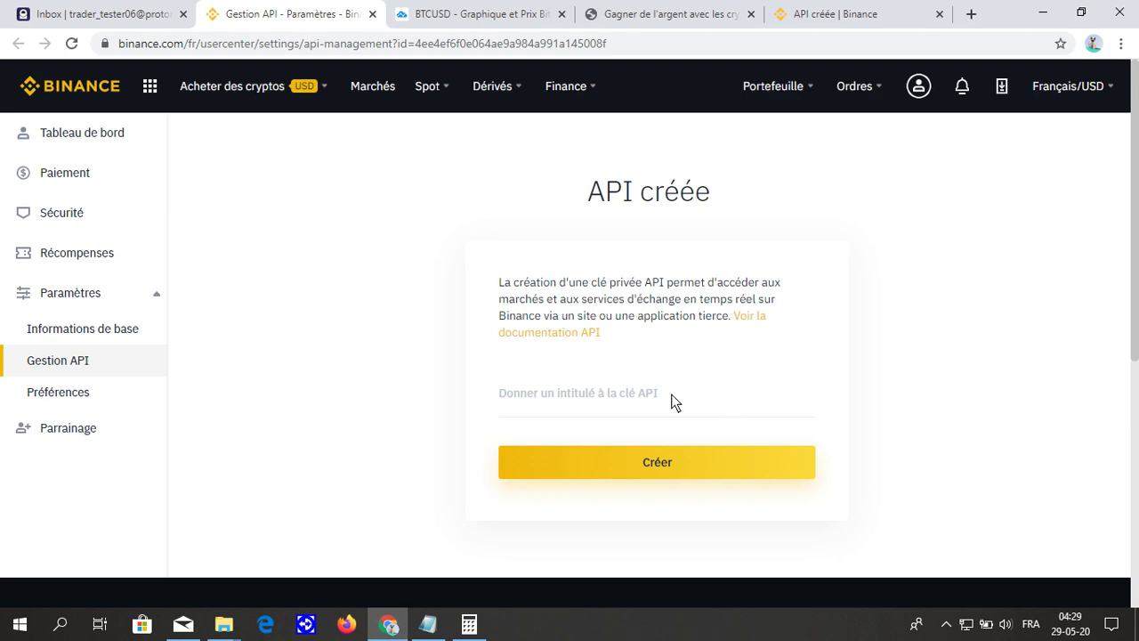
# - Select the Test key's full API key string in the API list and copy it
pyautogui.scroll(-6, 684, 360)
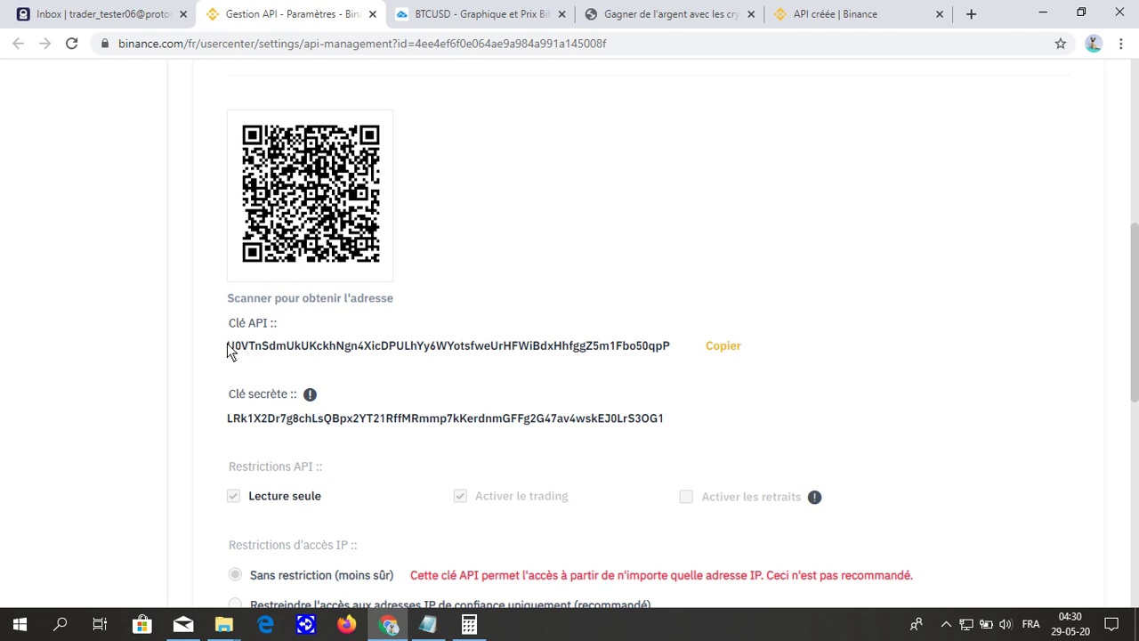
pyautogui.scroll(-1, 254, 348)
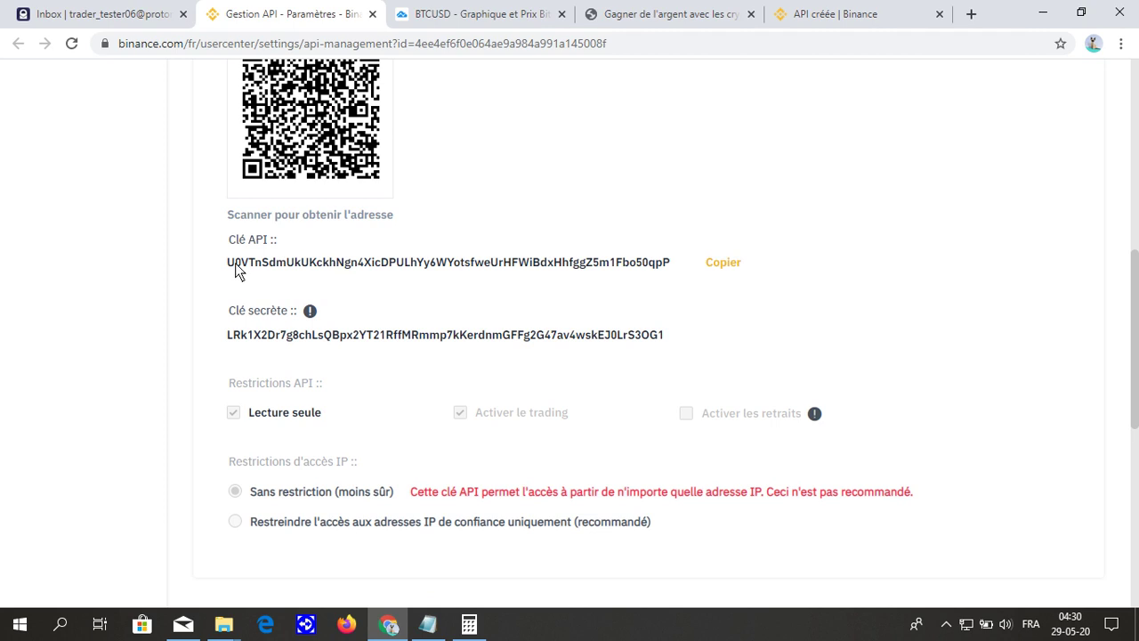
pyautogui.doubleClick(235, 264)
pyautogui.click(725, 263)
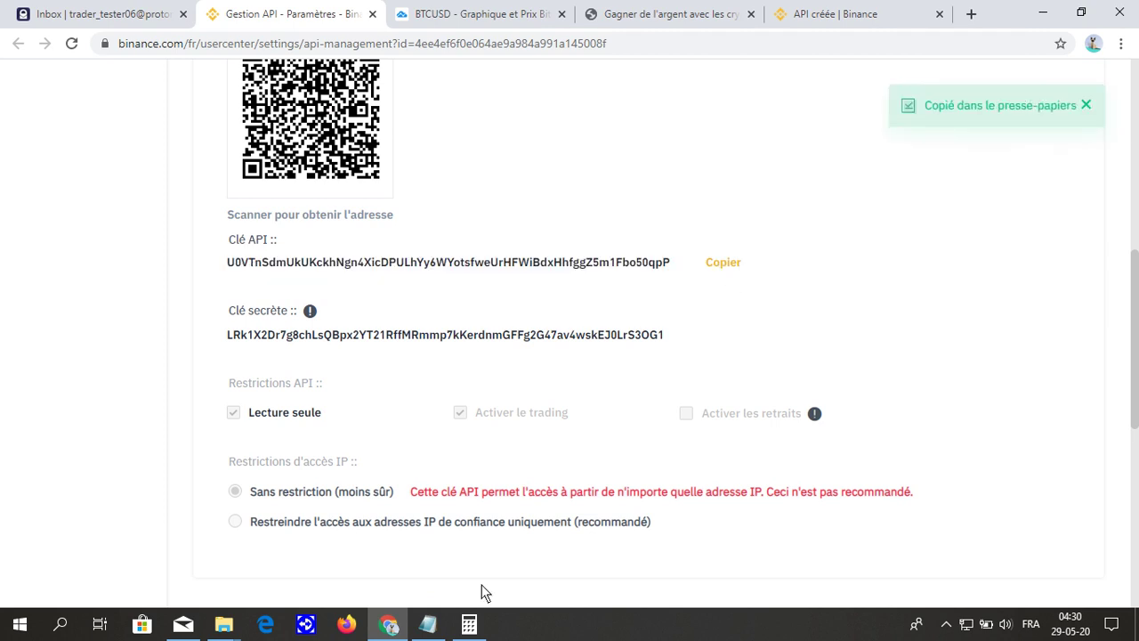
# - Add a new empty line below the link in the link.txt Notepad file
pyautogui.click(428, 623)
pyautogui.click(415, 148)
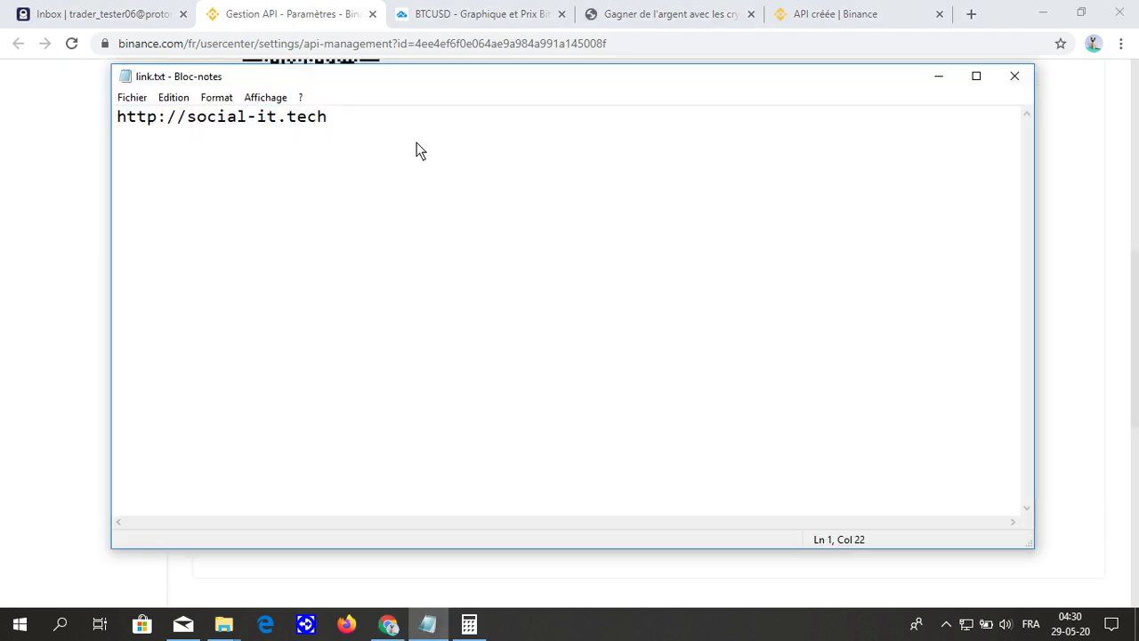
pyautogui.press('Return')
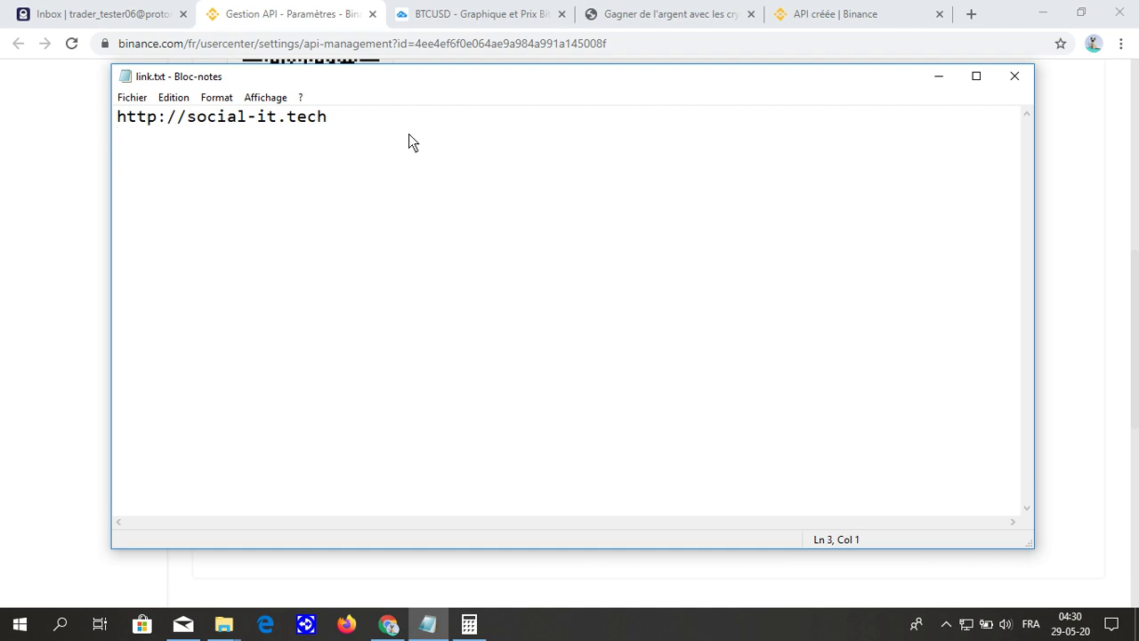
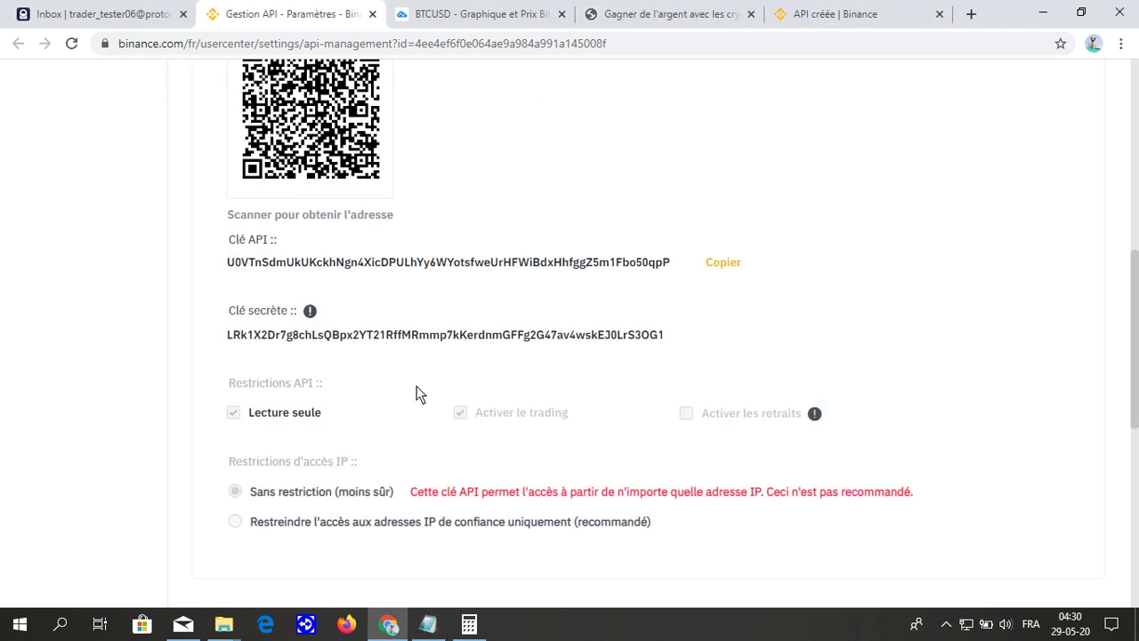
# - Copy the new Binance API secret key and paste it into link.txt beneath the API key
pyautogui.doubleClick(427, 337)
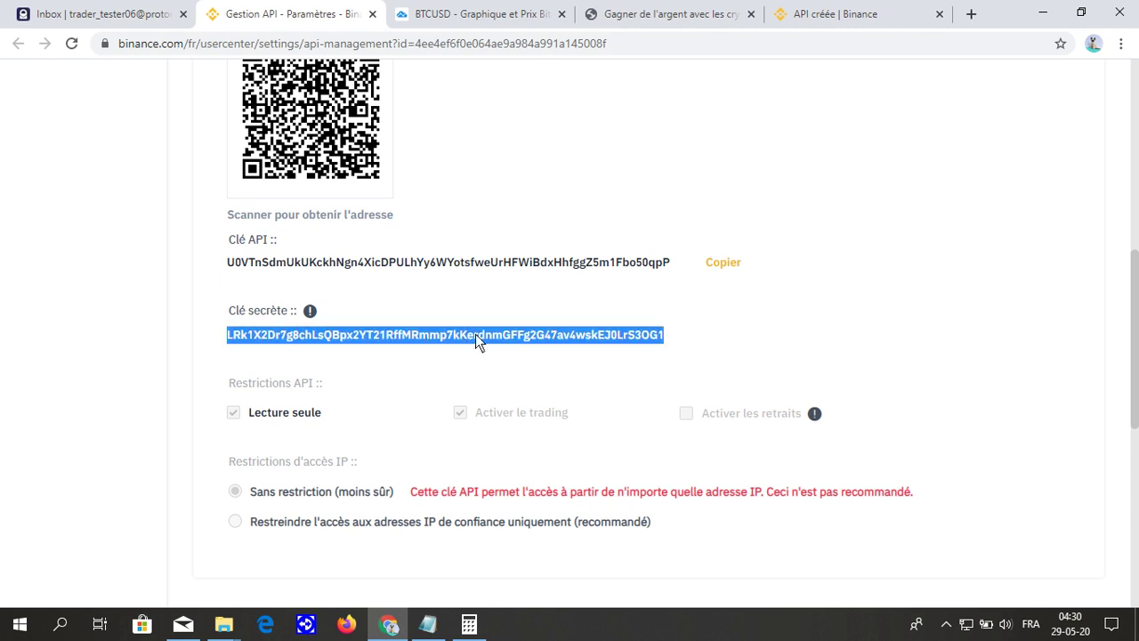
pyautogui.rightClick(475, 333)
pyautogui.click(503, 347)
pyautogui.click(431, 622)
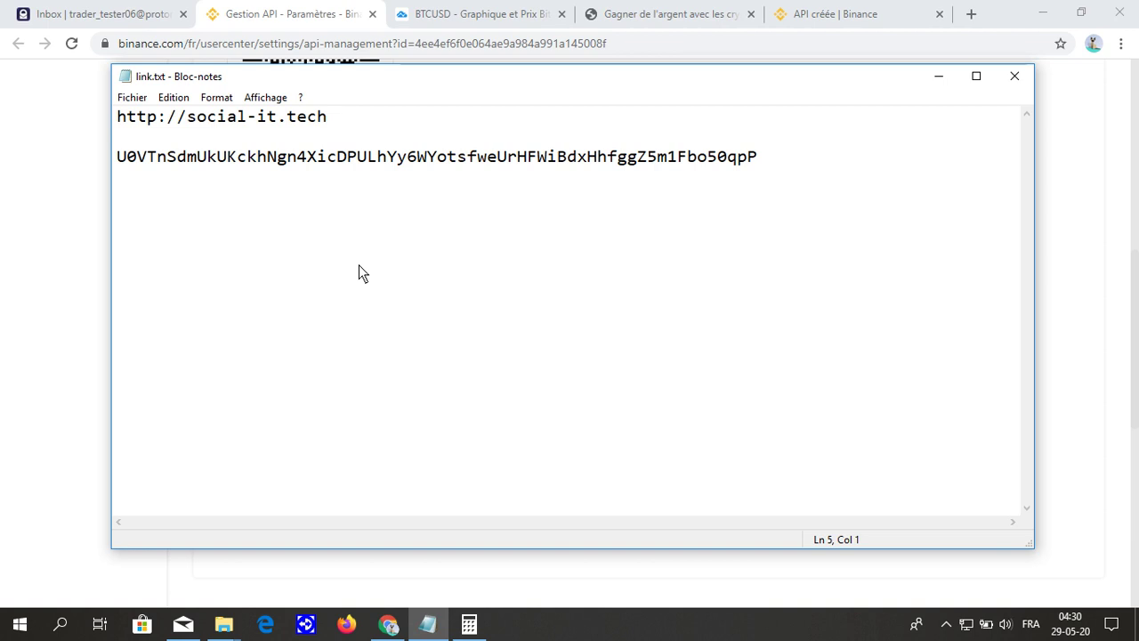
pyautogui.hotkey('ctrl', 'v')
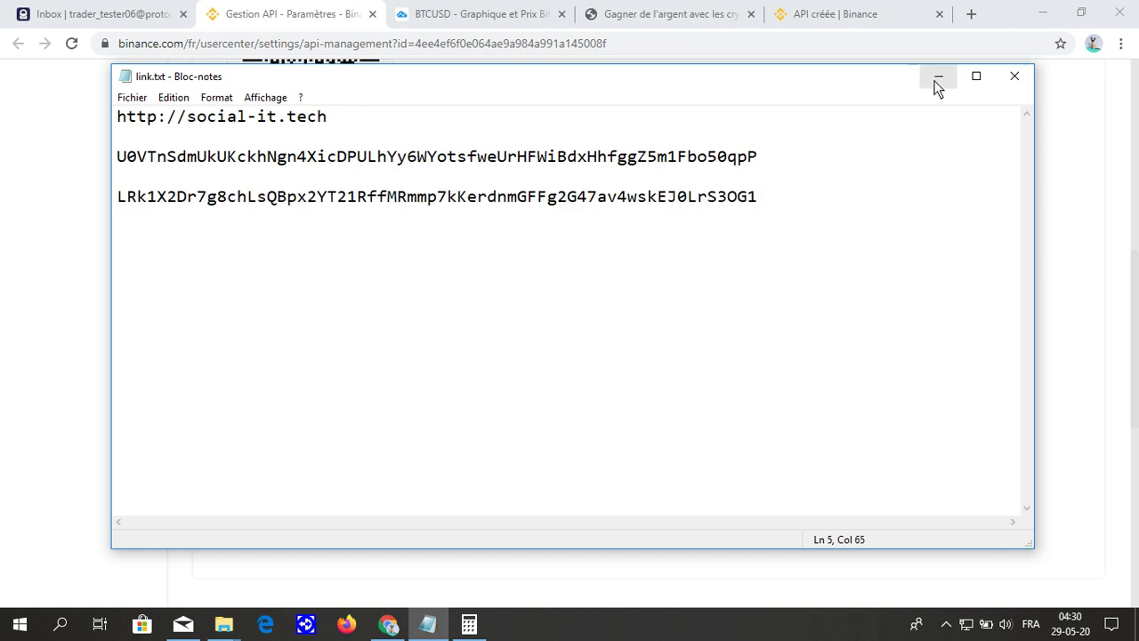
pyautogui.click(936, 78)
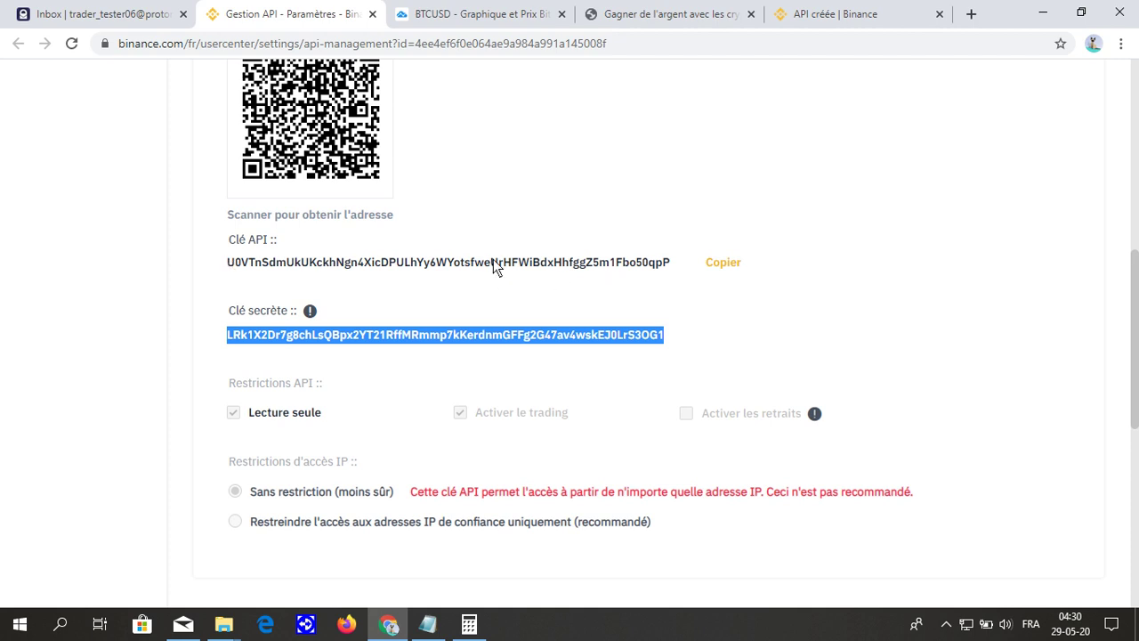
pyautogui.scroll(5, 486, 249)
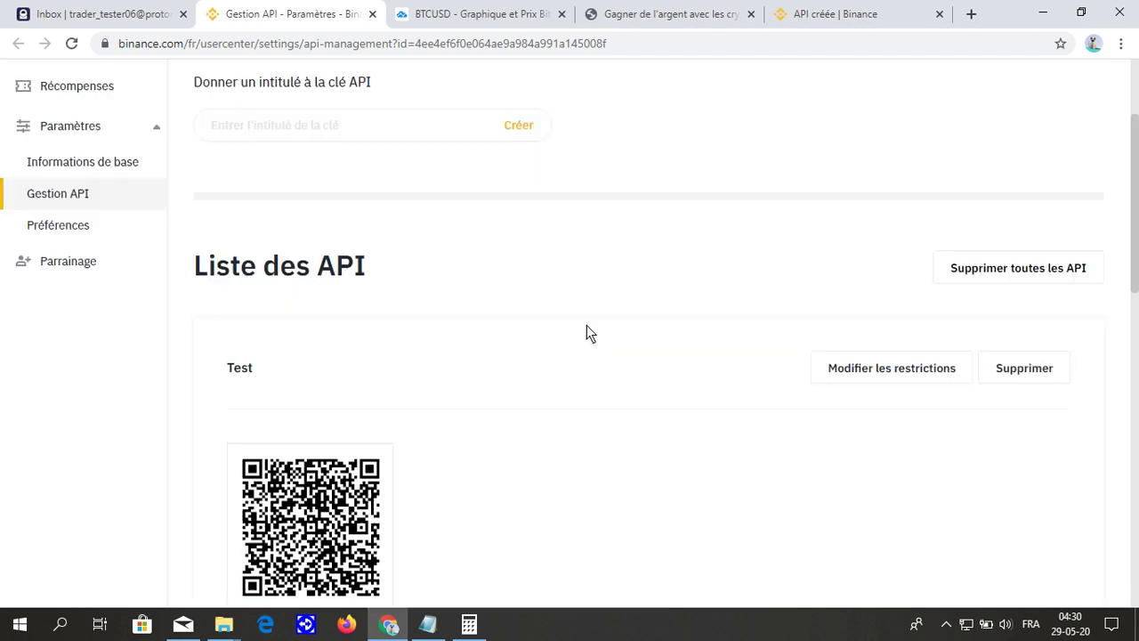
pyautogui.scroll(2, 585, 336)
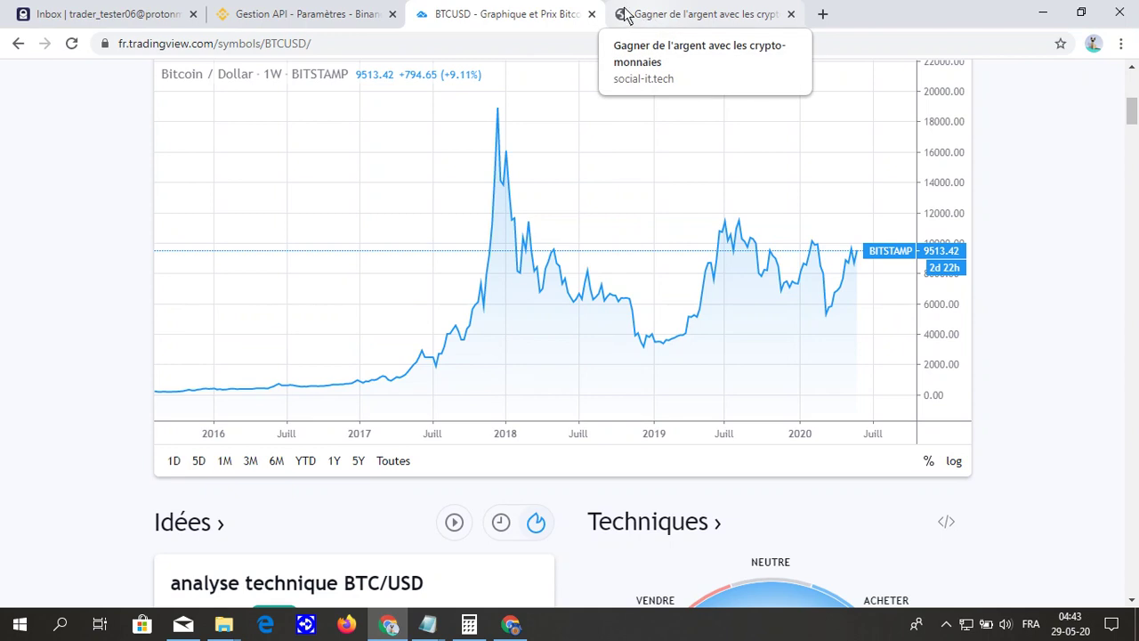
# - Follow the Krill link on the social-it.tech crypto-monnaies page to open Kryll.io
pyautogui.click(663, 18)
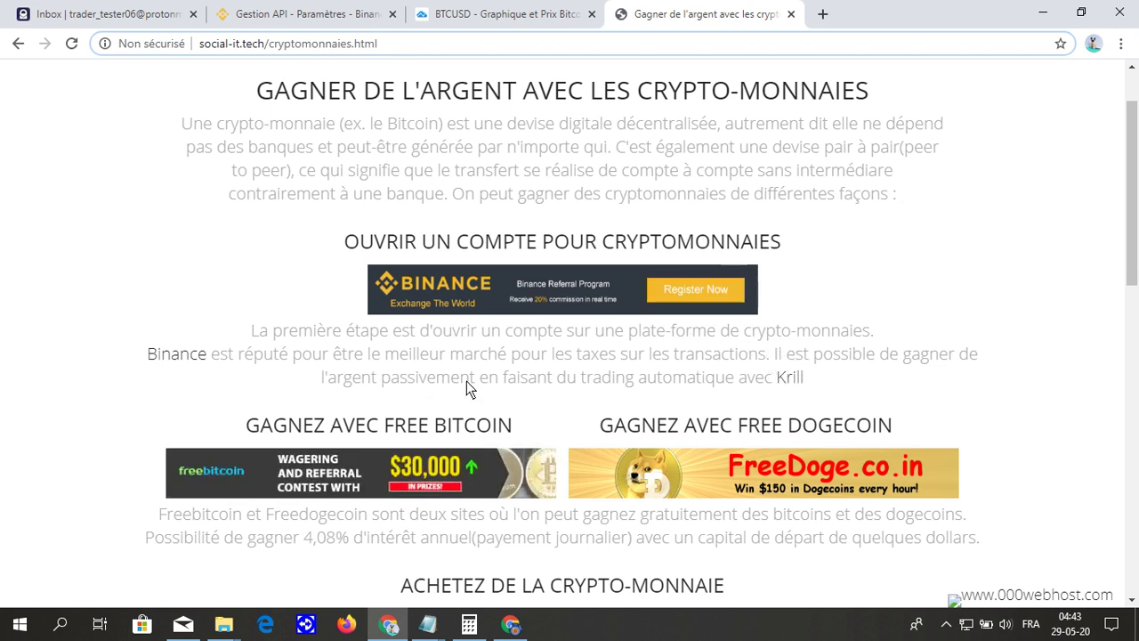
pyautogui.click(795, 382)
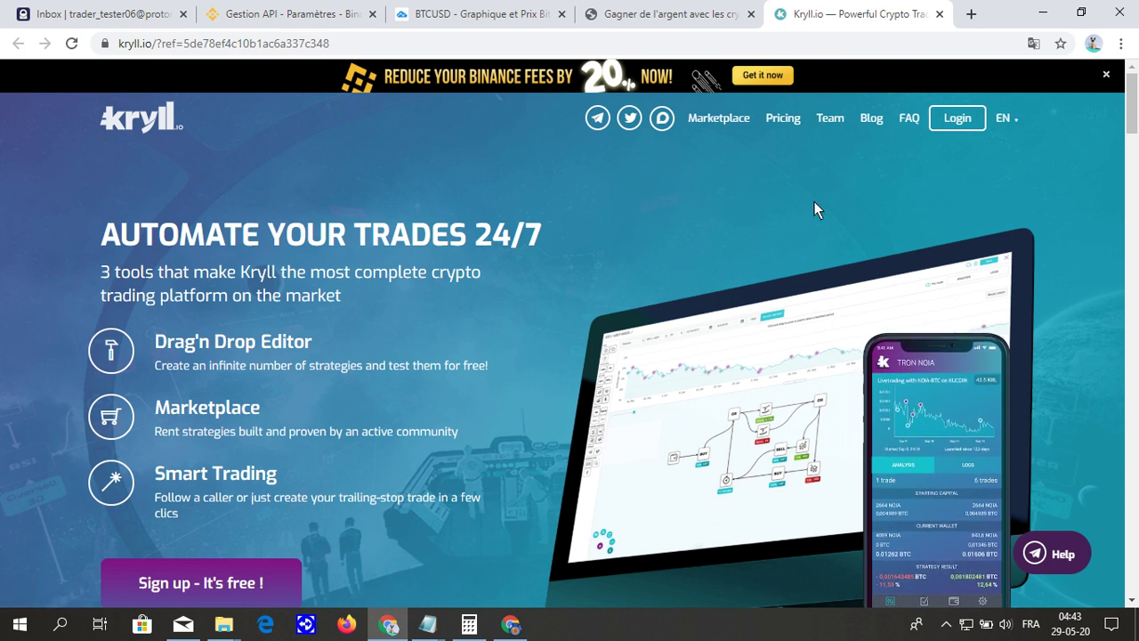
# - Switch Kryll.io to French (FR) and open the 'Inscrivez-vous, C'est gratuit !' sign-up form
pyautogui.click(1005, 118)
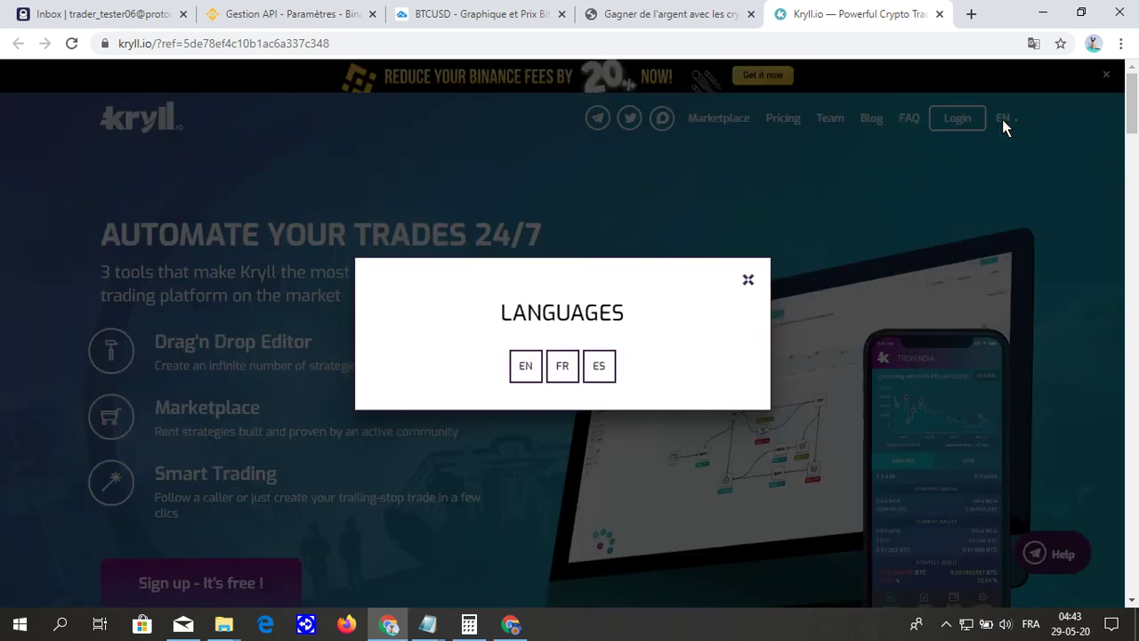
pyautogui.click(563, 371)
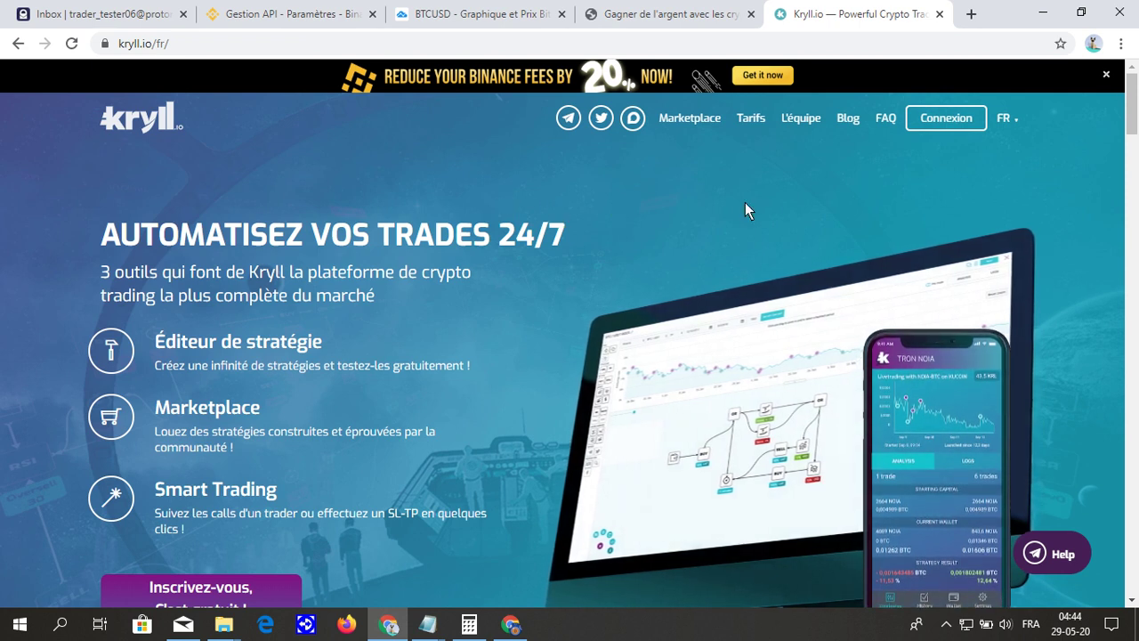
pyautogui.scroll(-1, 770, 254)
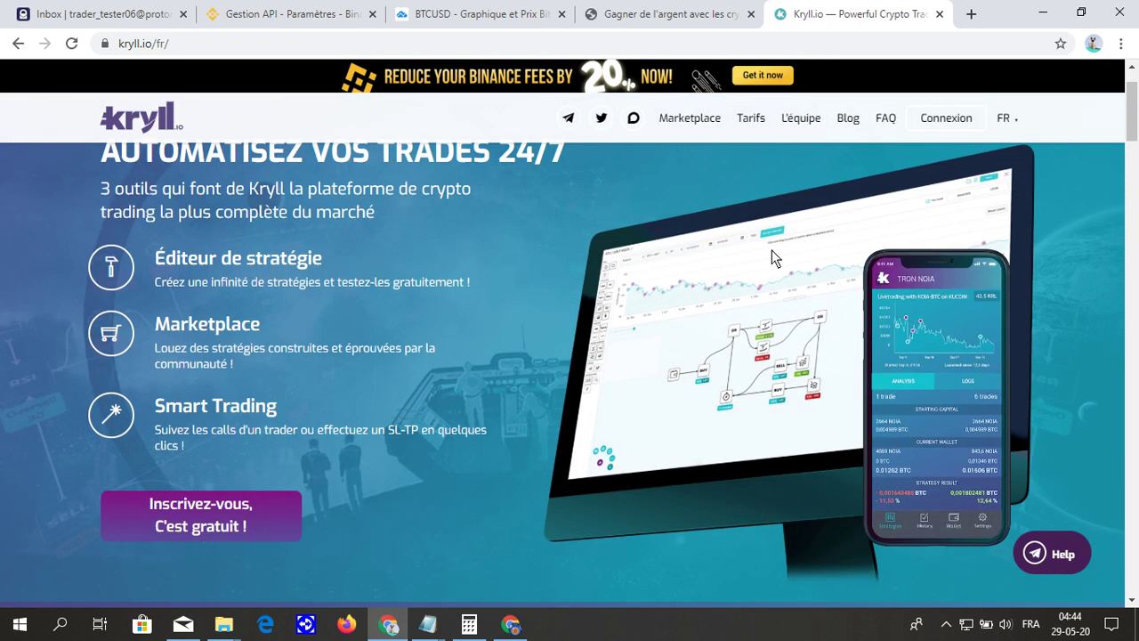
pyautogui.click(227, 507)
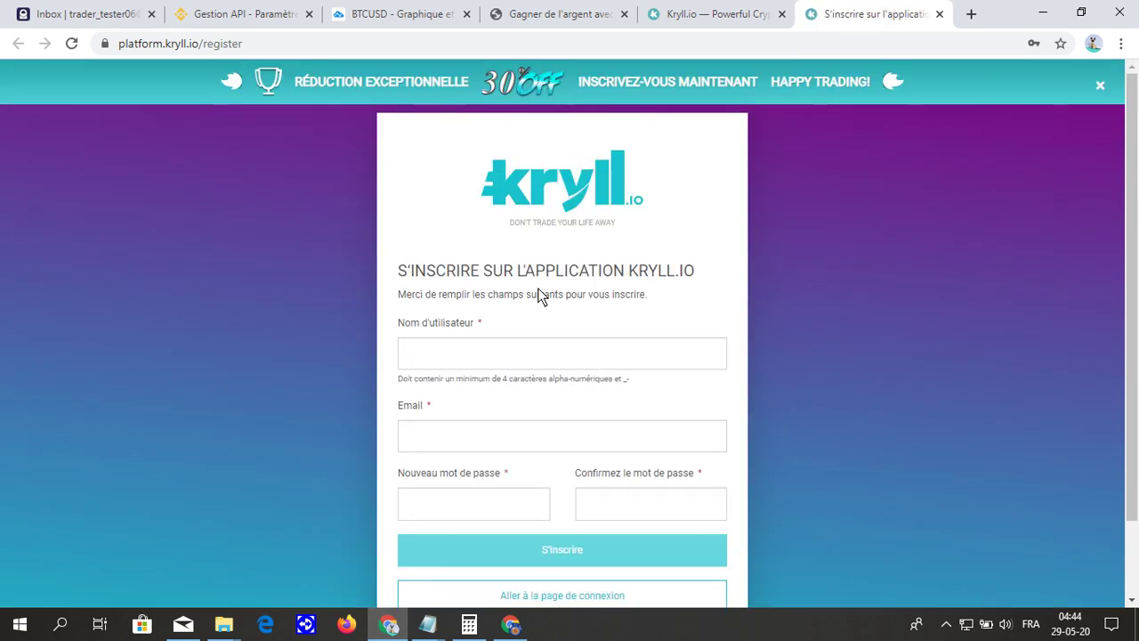
pyautogui.scroll(-1, 449, 430)
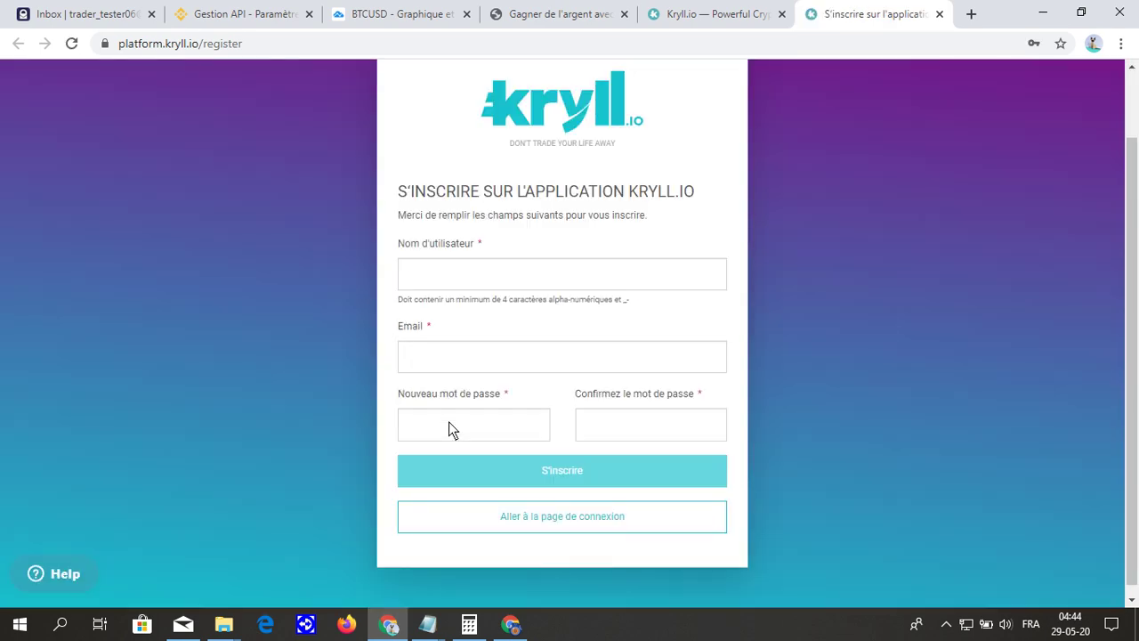
pyautogui.click(515, 261)
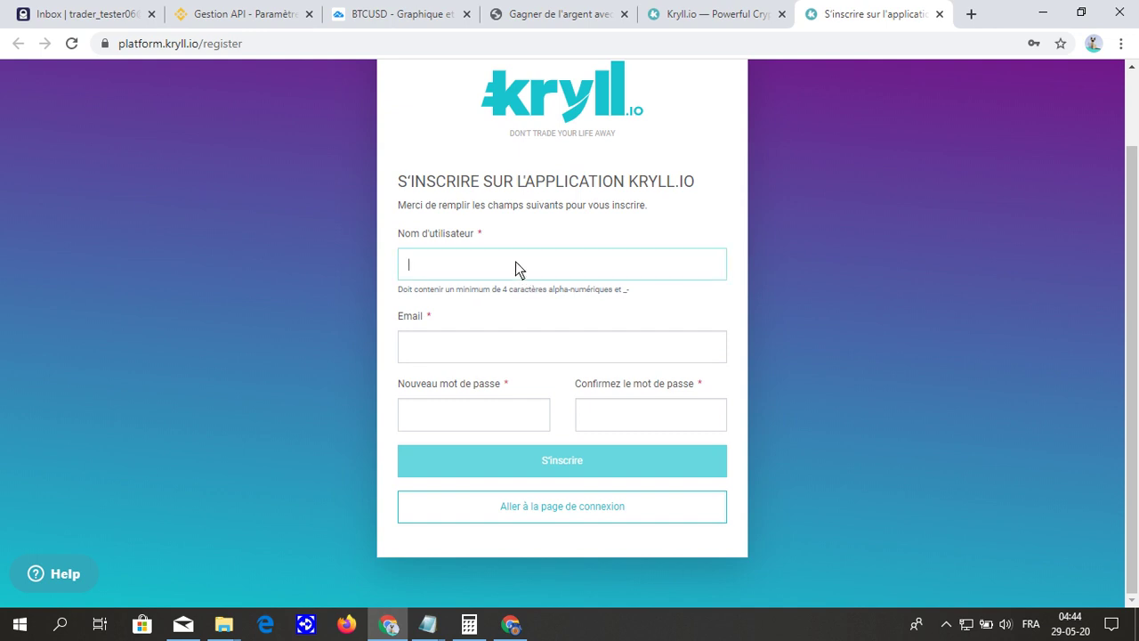
pyautogui.moveTo(515, 261); pyautogui.dragTo(389, 264)
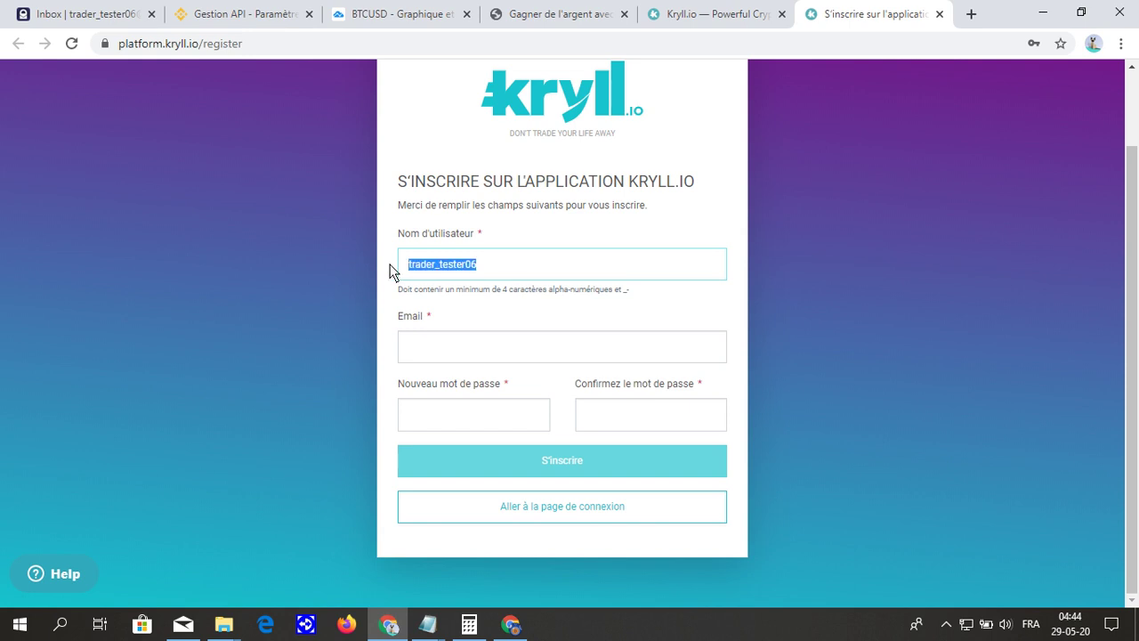
pyautogui.click(446, 349)
pyautogui.hotkey('ctrl', 'v')
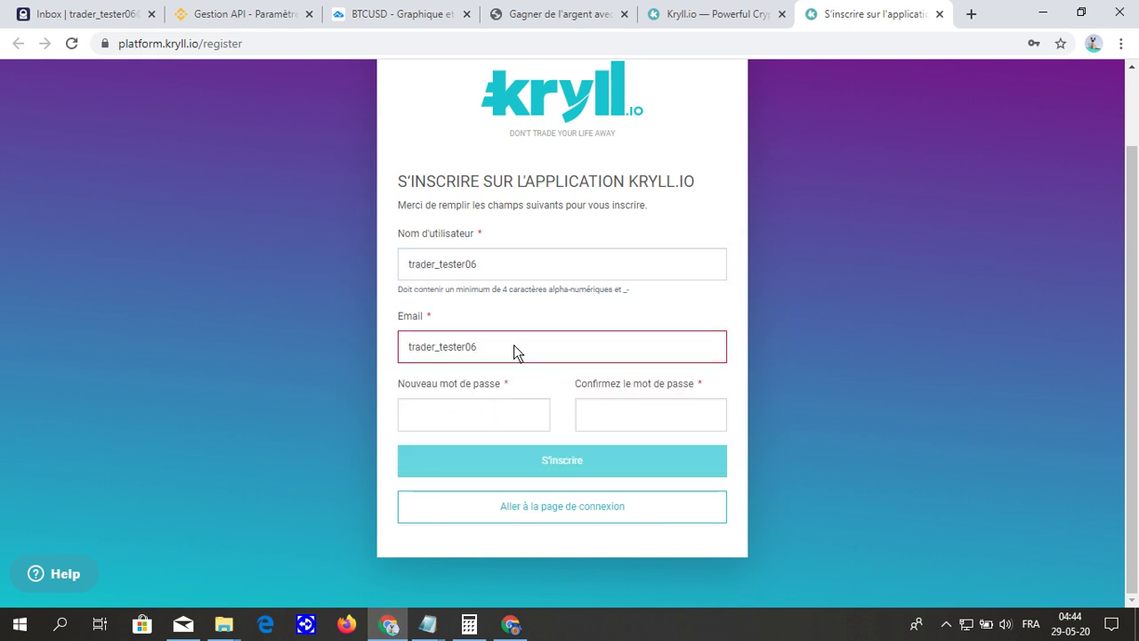
pyautogui.write('@')
pyautogui.write('protonmail.com')
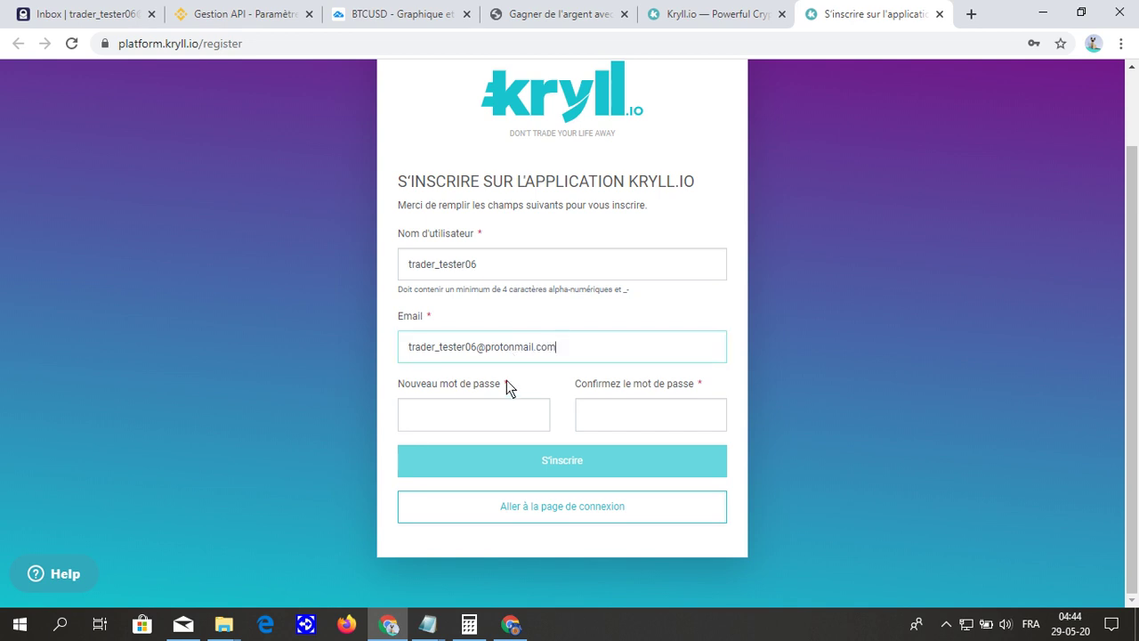
# - Fill both password fields with Chrome's suggested strong password and submit the registration
pyautogui.click(491, 420)
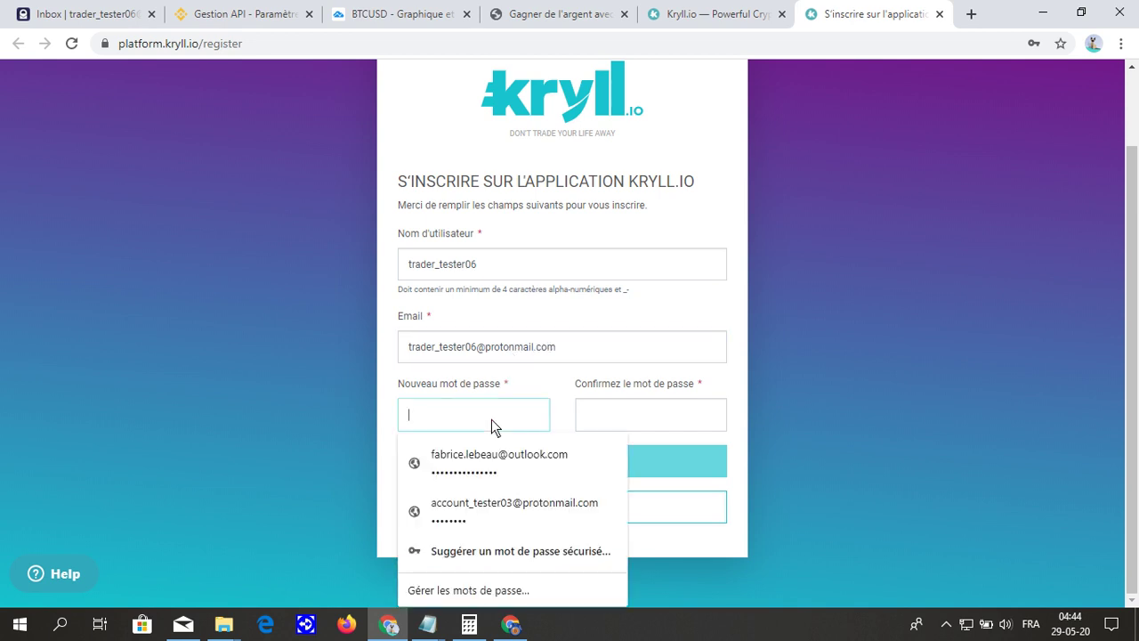
pyautogui.click(497, 553)
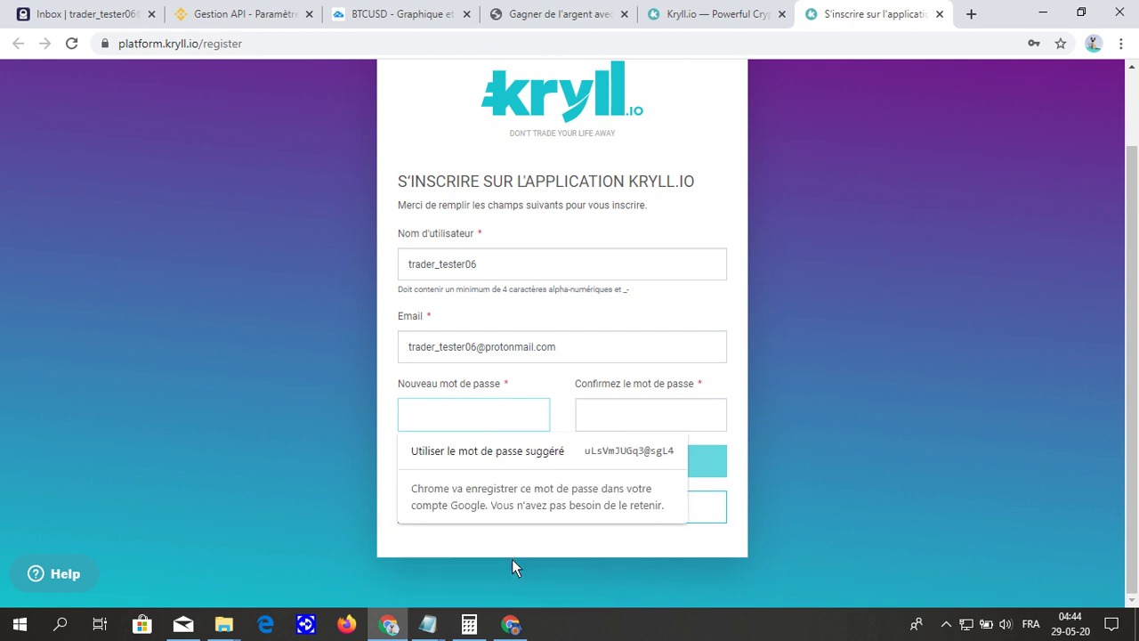
pyautogui.click(564, 456)
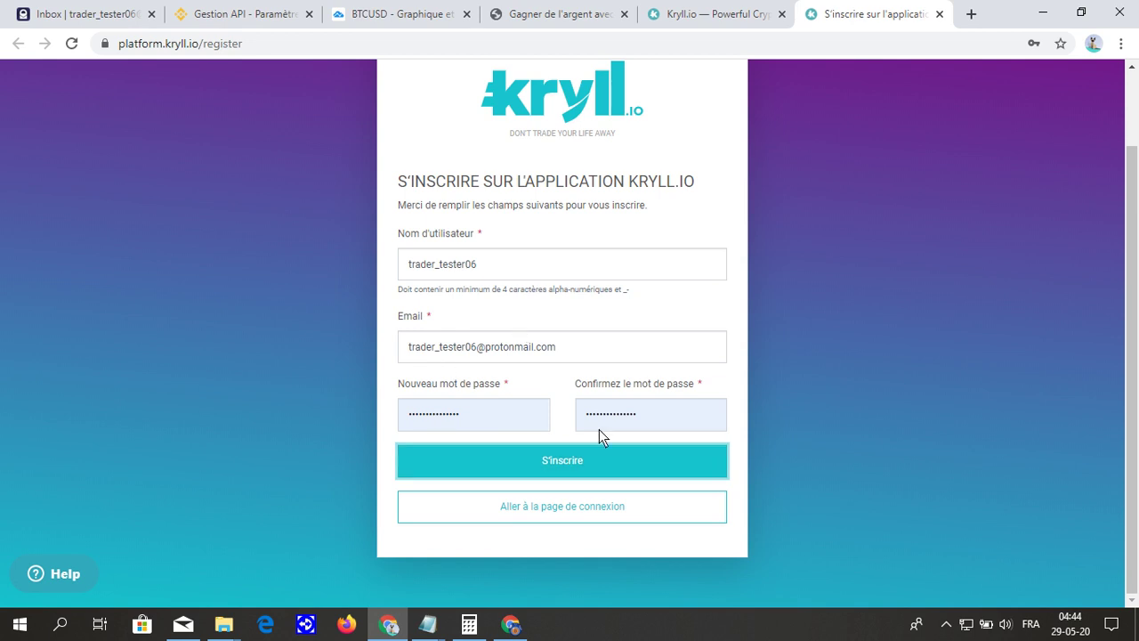
pyautogui.click(570, 464)
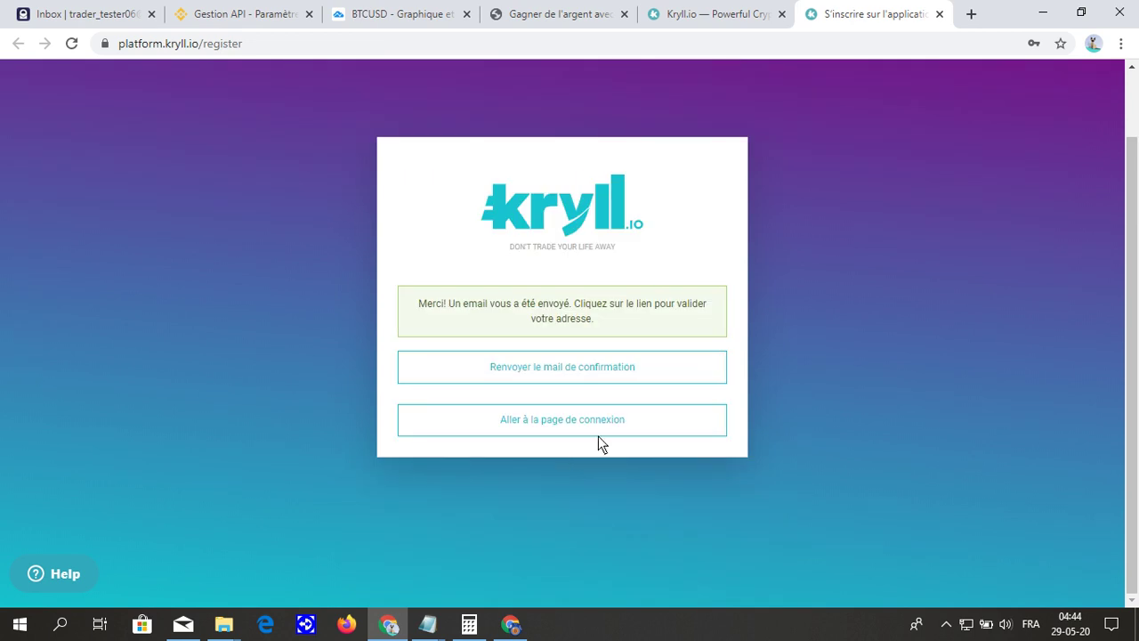
# - Open the 'Kryll - E-mail validation' message in the ProtonMail inbox and confirm the address
pyautogui.click(94, 18)
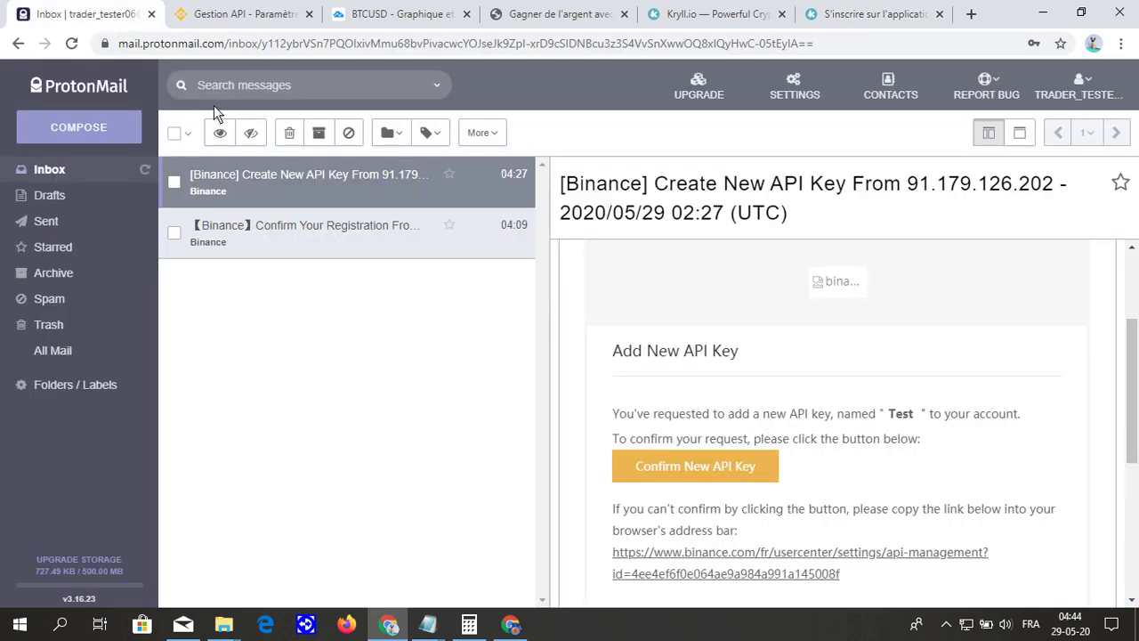
pyautogui.click(117, 167)
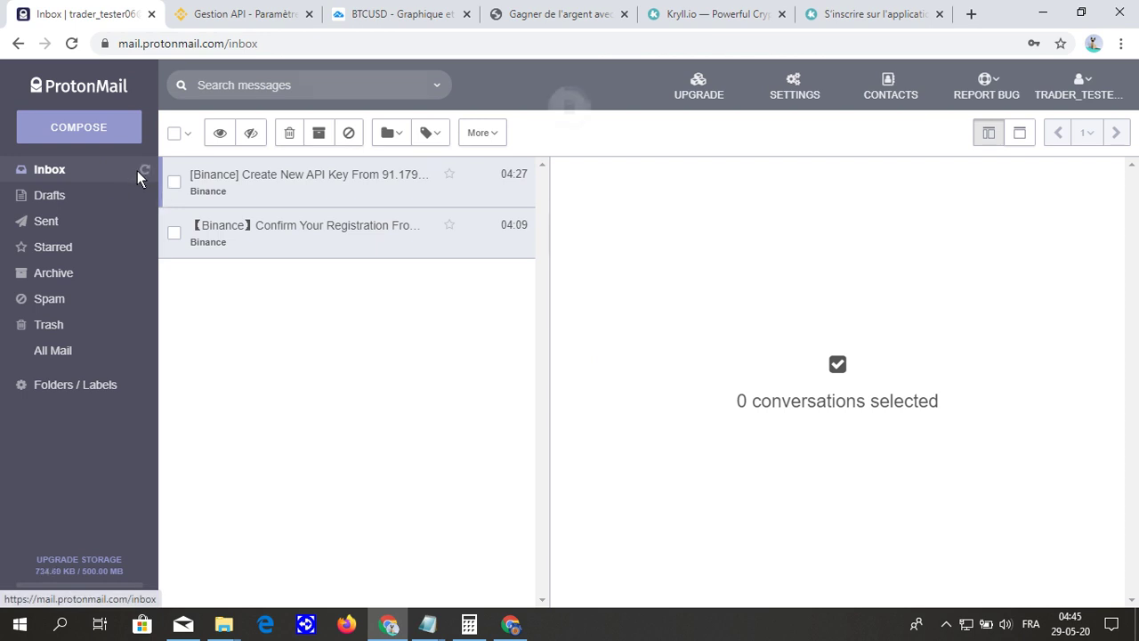
pyautogui.click(291, 179)
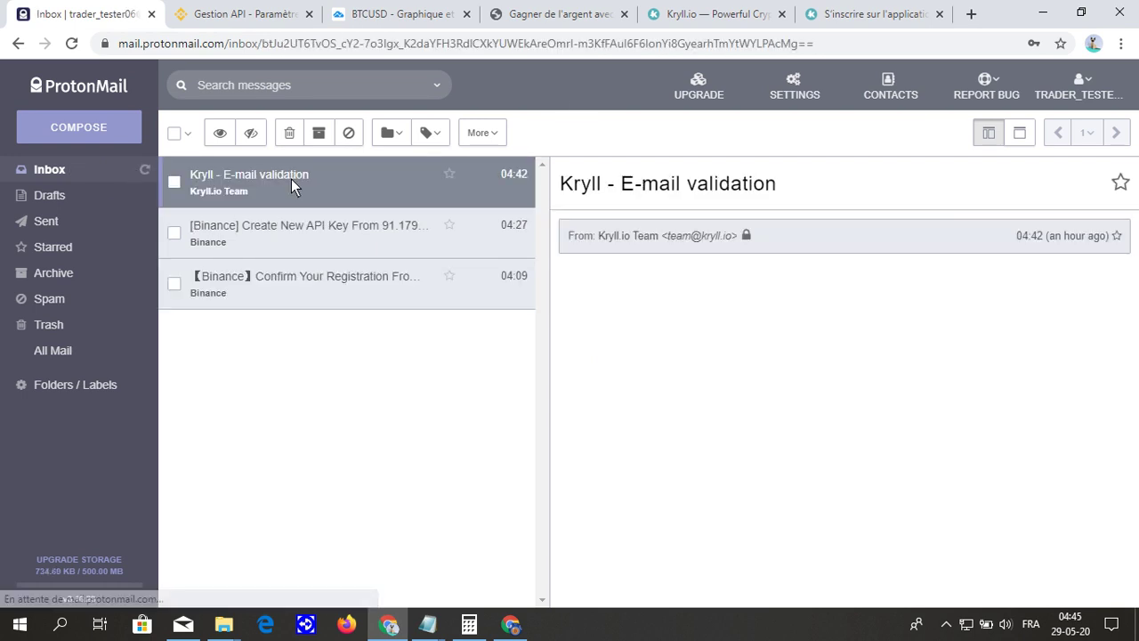
pyautogui.scroll(-1, 939, 374)
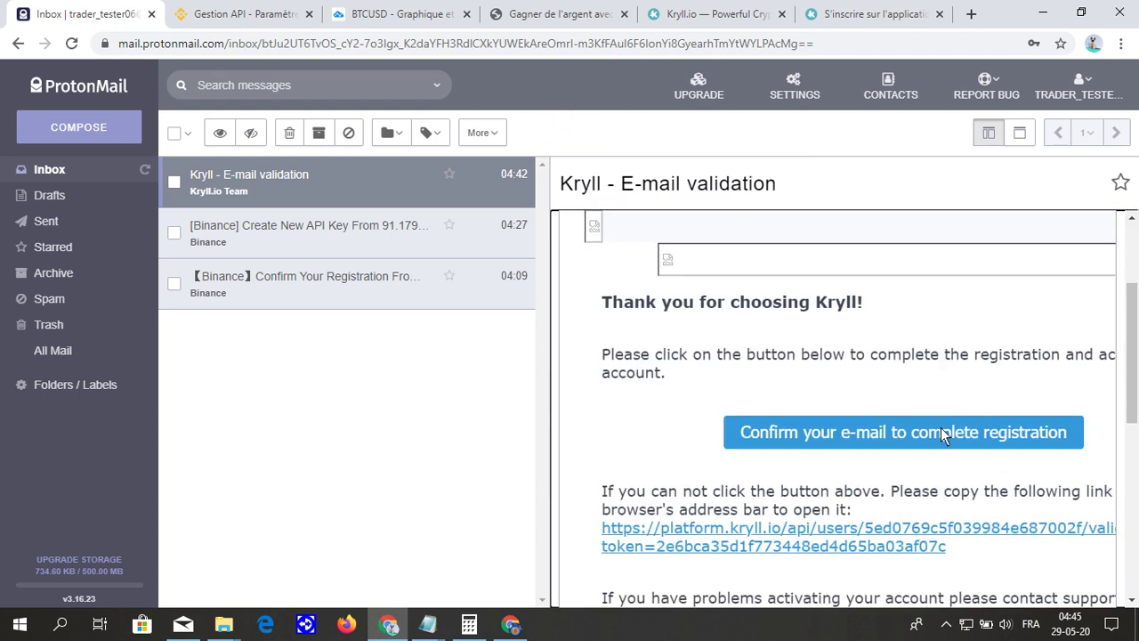
pyautogui.click(940, 432)
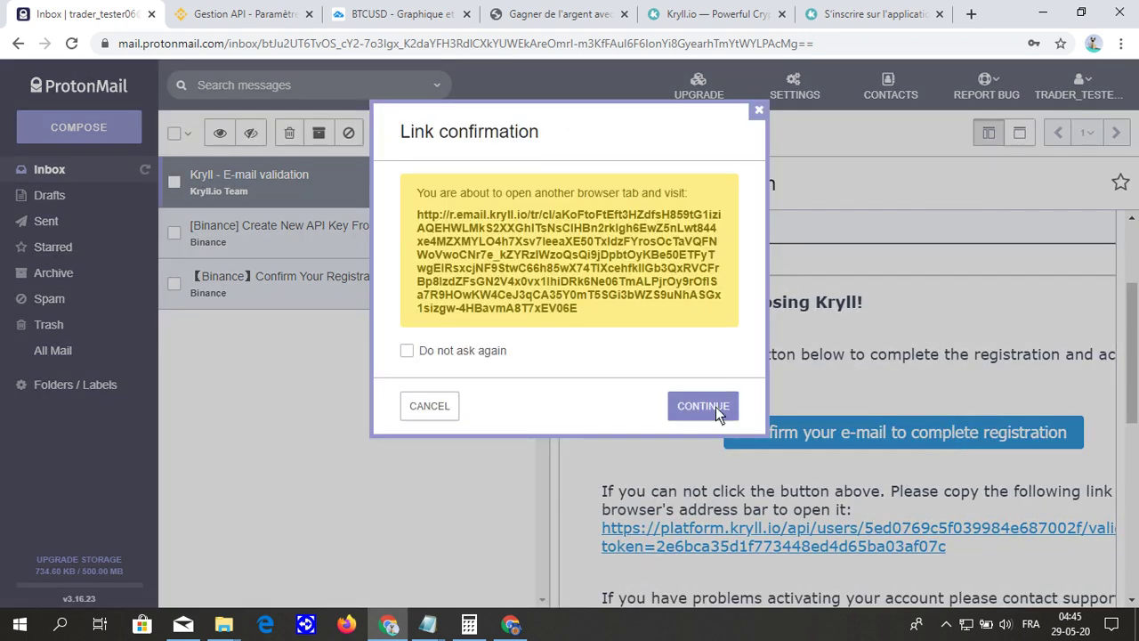
pyautogui.click(703, 406)
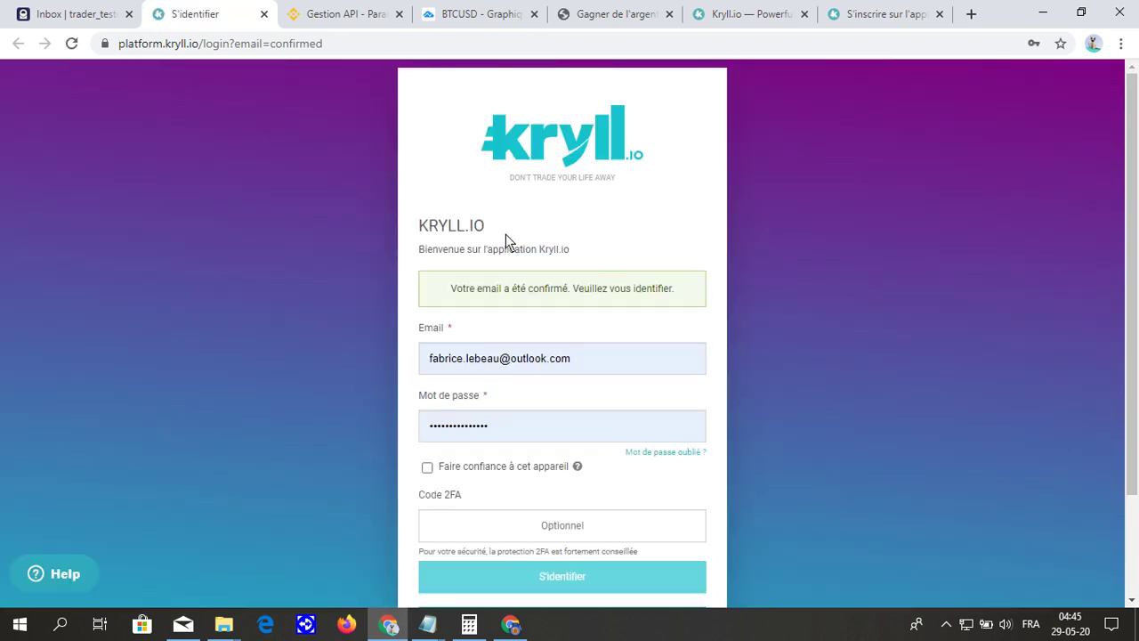
# - Make a first sign-in attempt, toggling the 'Faire confiance à cet appareil' option
pyautogui.scroll(-1, 518, 260)
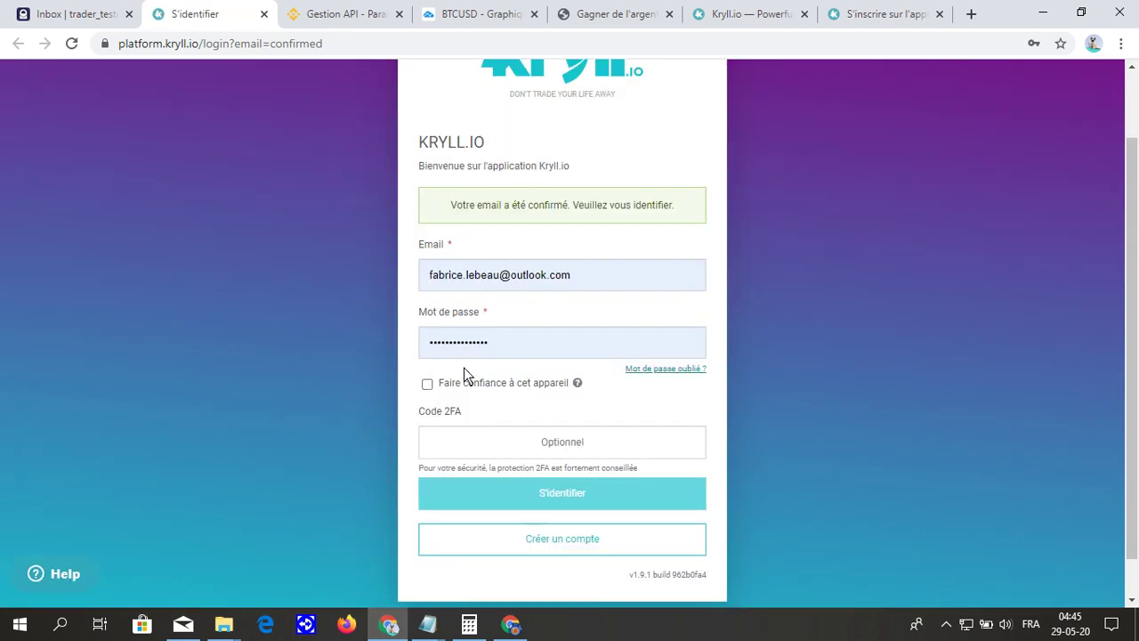
pyautogui.click(446, 385)
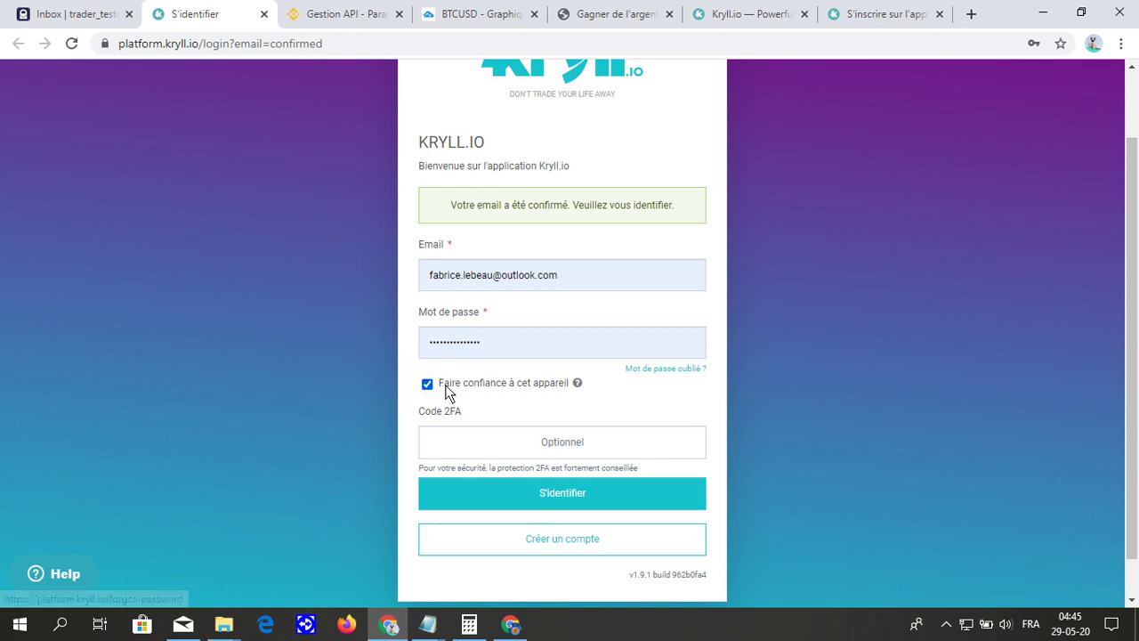
pyautogui.click(574, 493)
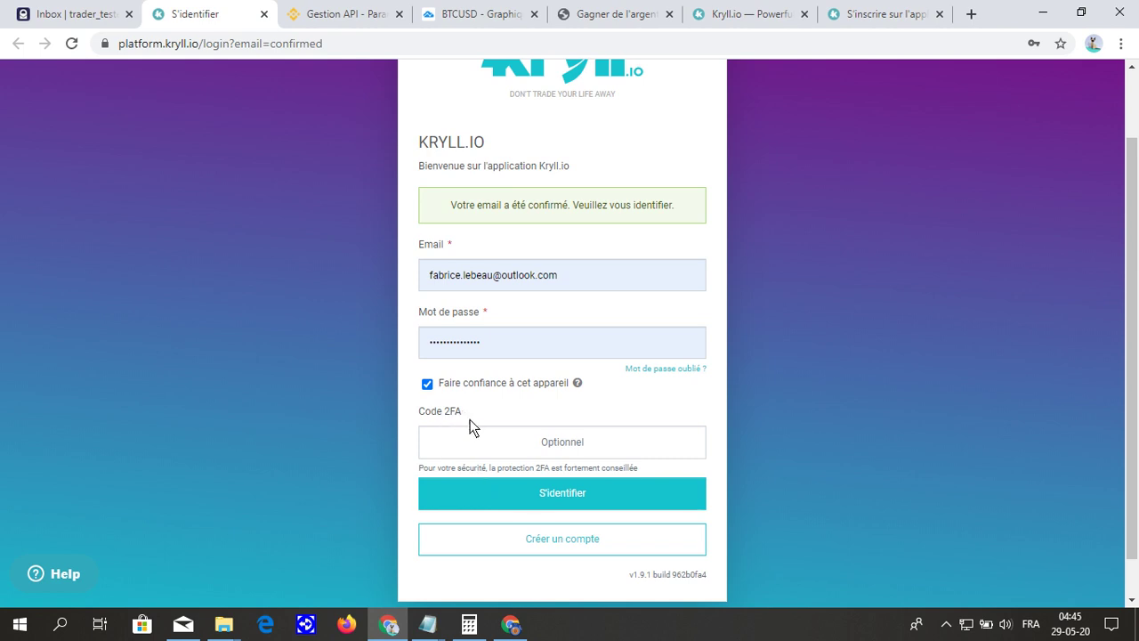
pyautogui.click(495, 488)
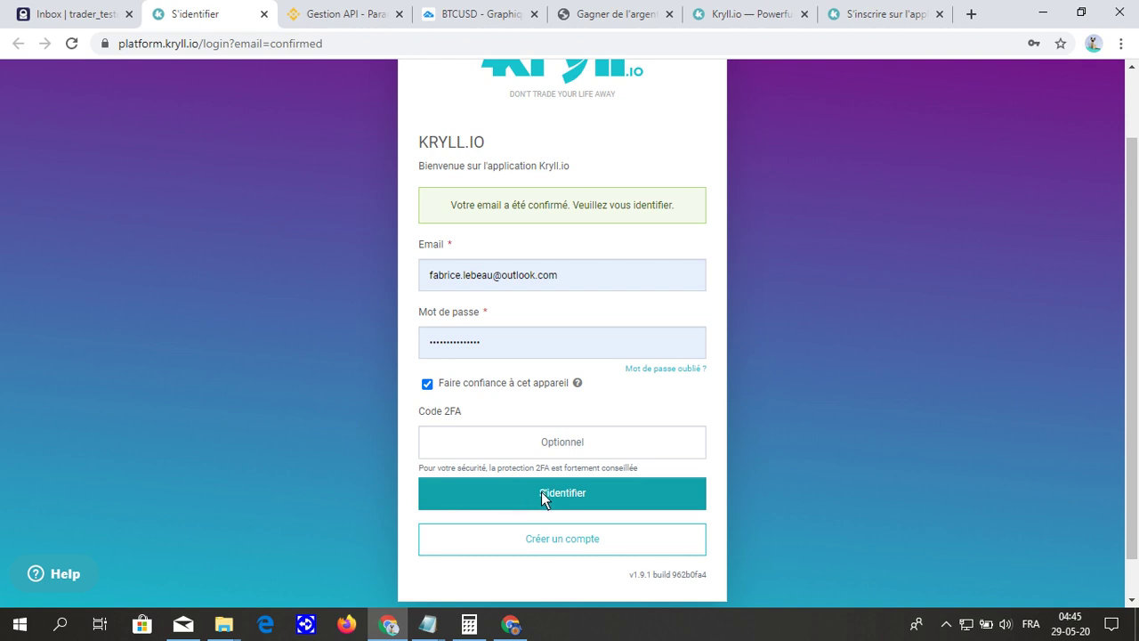
pyautogui.click(541, 490)
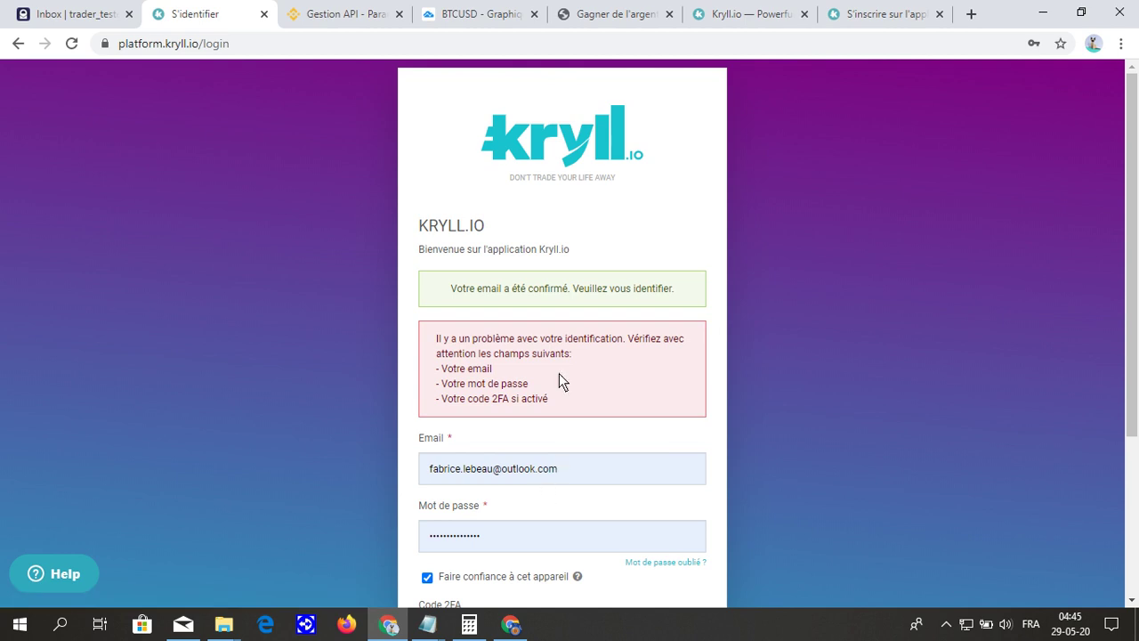
pyautogui.scroll(-1, 620, 347)
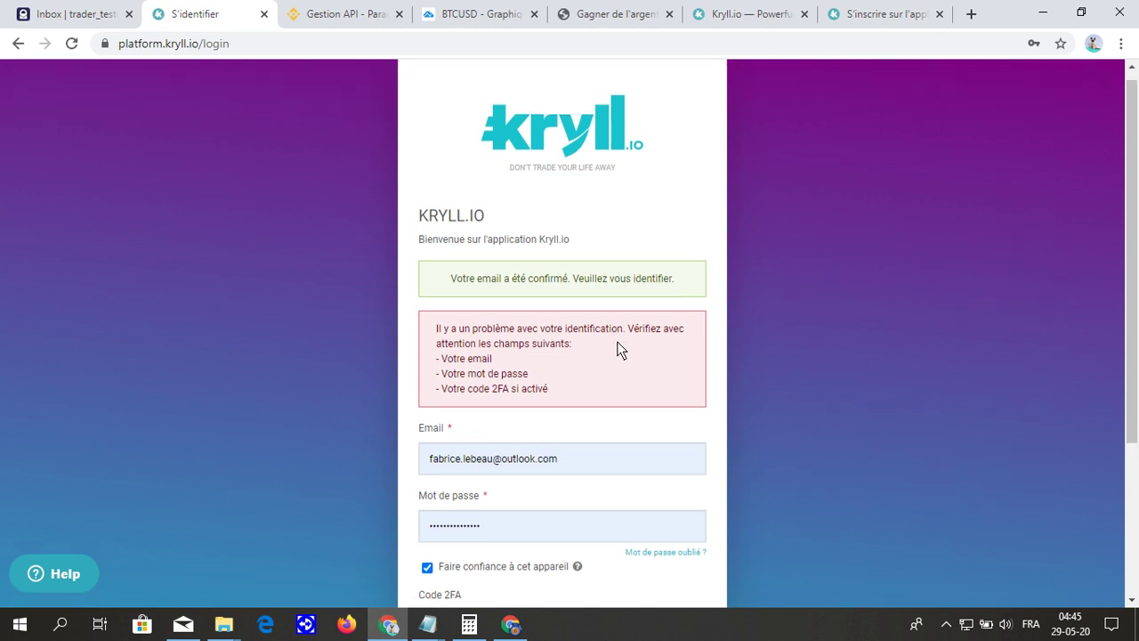
pyautogui.scroll(-1, 621, 347)
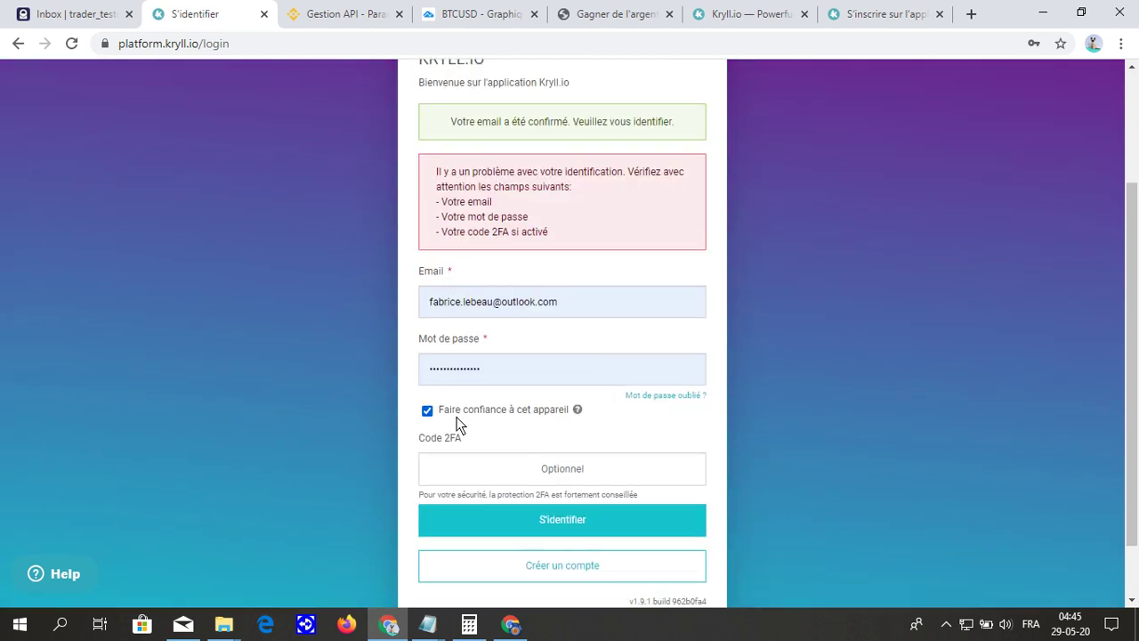
pyautogui.click(426, 410)
pyautogui.scroll(-1, 551, 468)
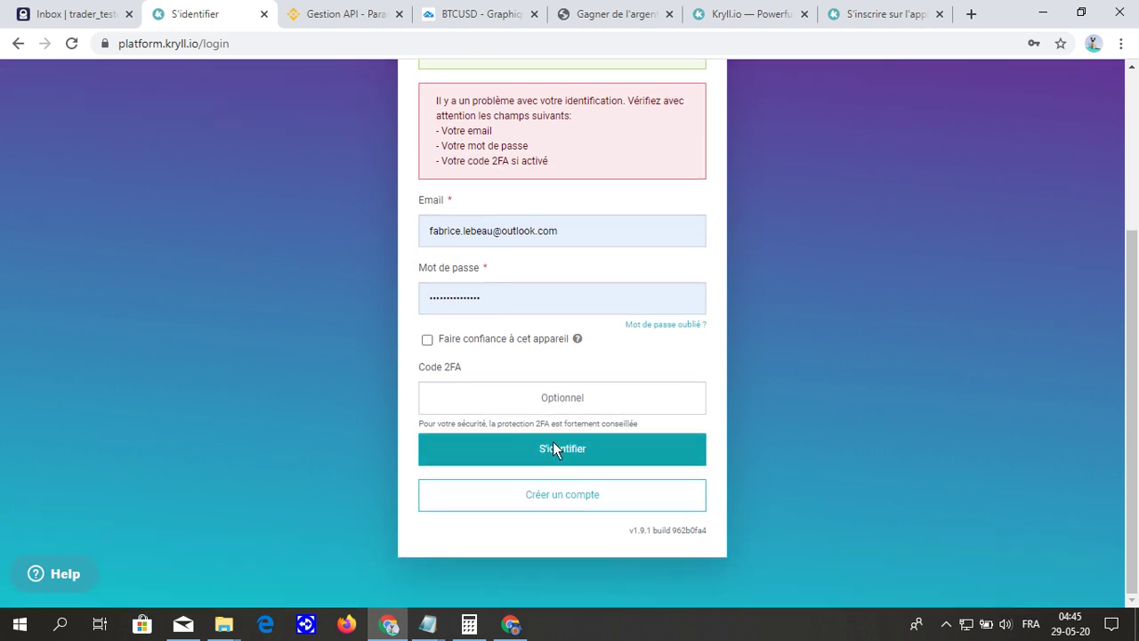
pyautogui.scroll(1, 503, 357)
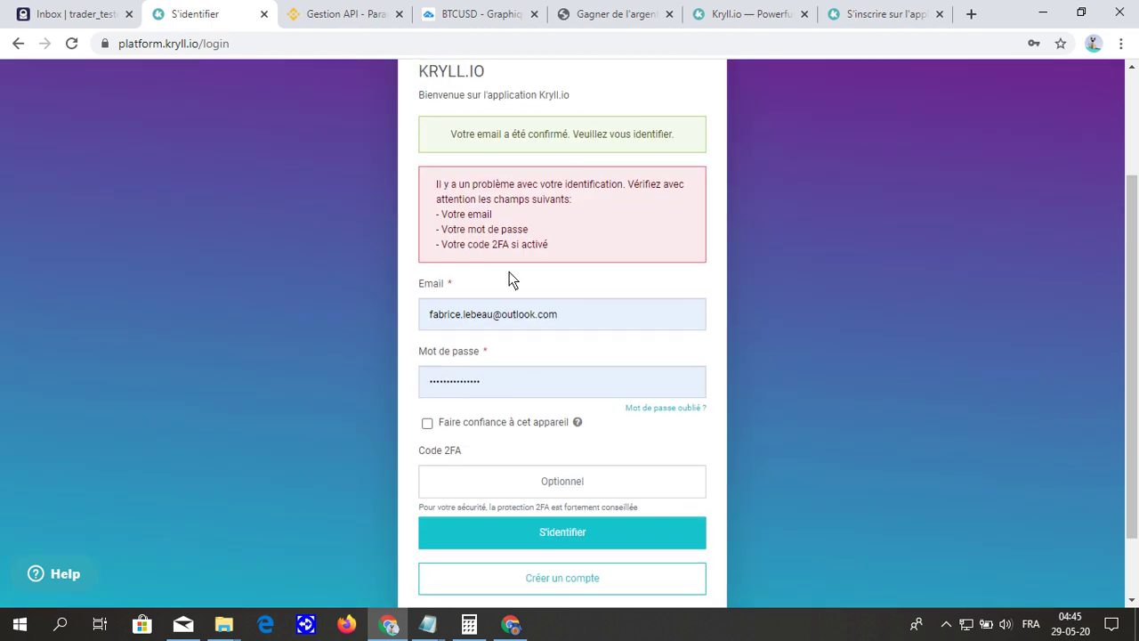
# - Sign in with the saved test account from autofill, trusting this device
pyautogui.click(580, 318)
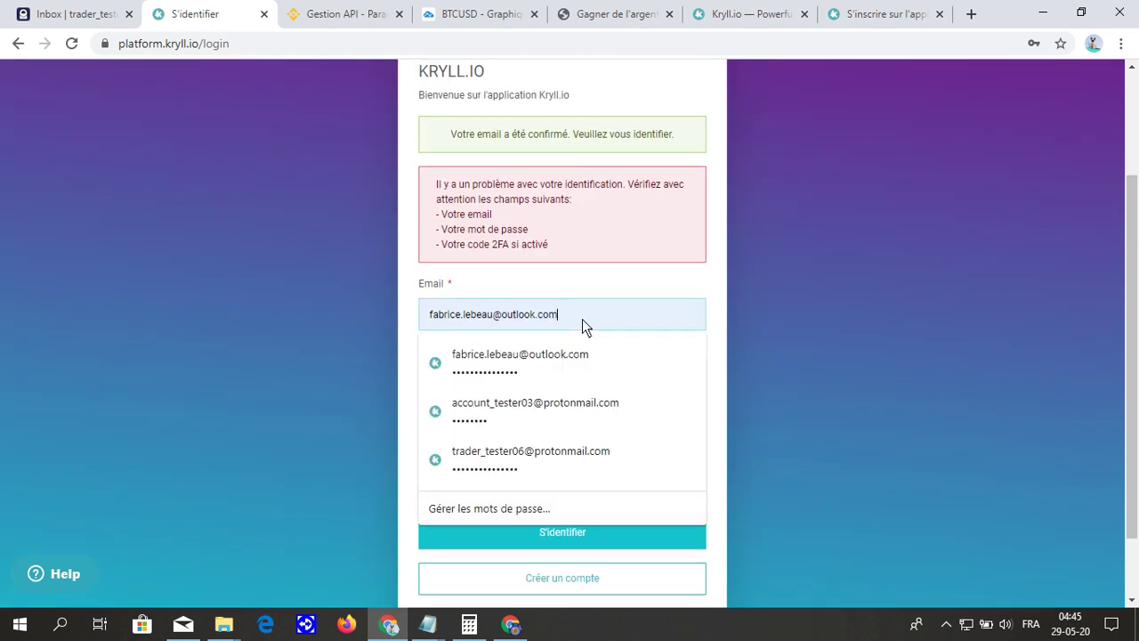
pyautogui.click(563, 459)
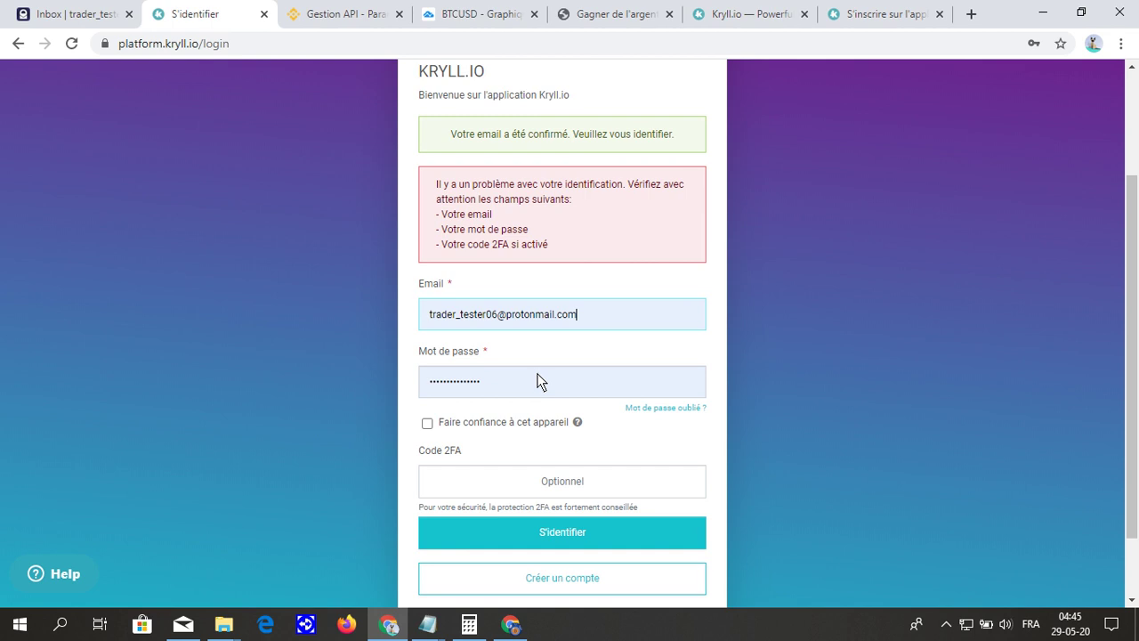
pyautogui.click(427, 423)
pyautogui.click(567, 537)
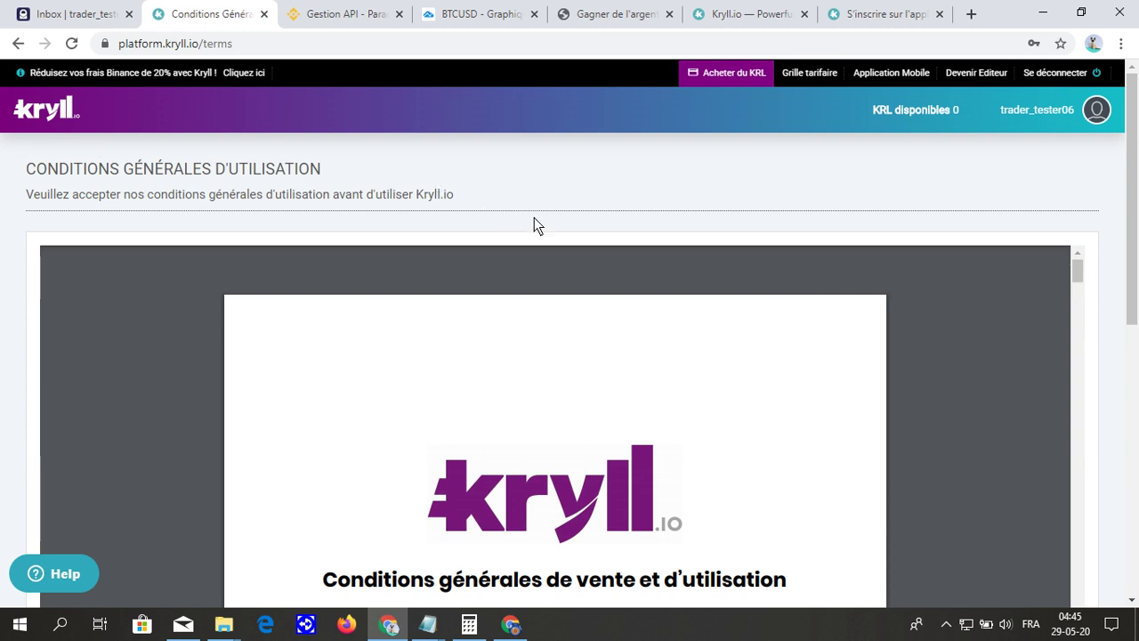
# - Scroll through the CGU document, confirm having read it, and accept the terms
pyautogui.scroll(-1, 525, 231)
pyautogui.scroll(-2, 516, 284)
pyautogui.scroll(2, 636, 320)
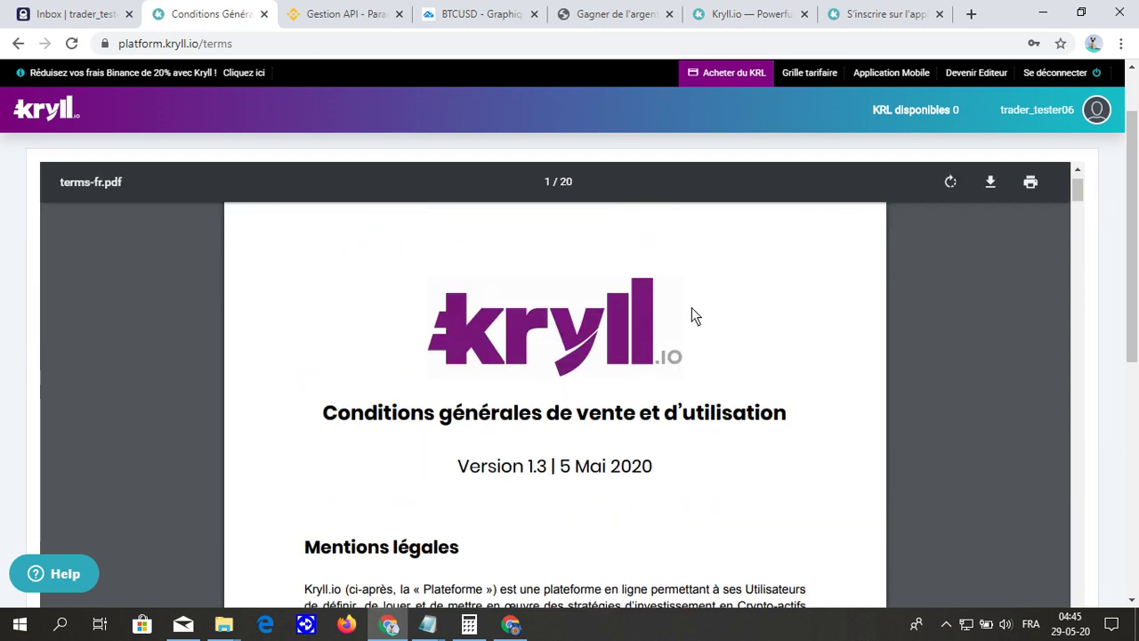
pyautogui.scroll(-10, 827, 352)
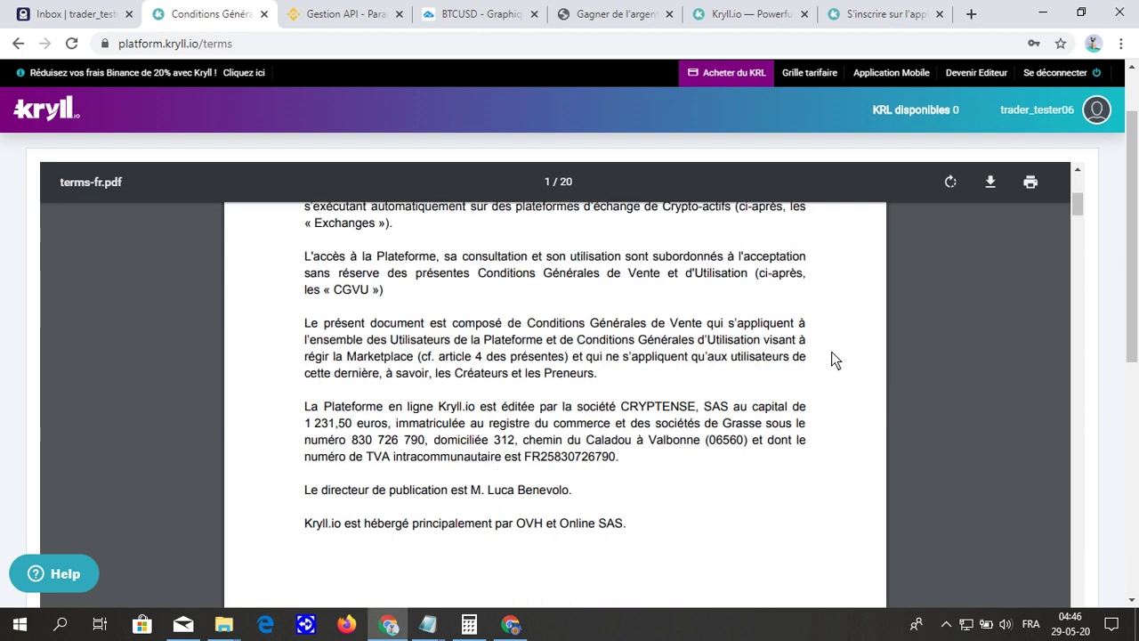
pyautogui.scroll(10, 831, 352)
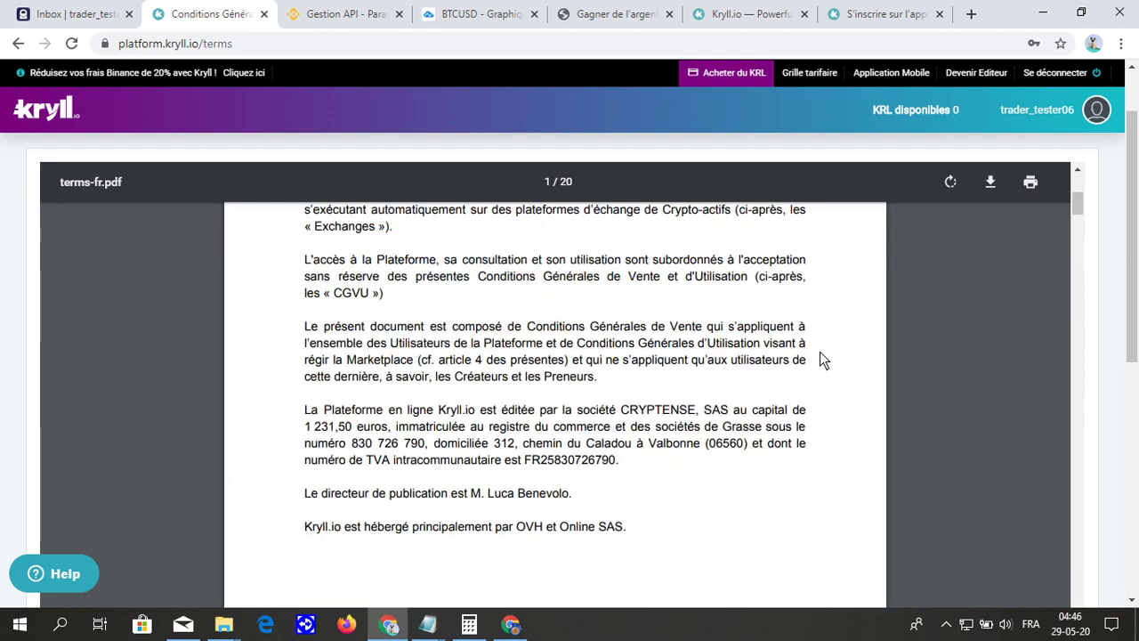
pyautogui.scroll(-12, 726, 342)
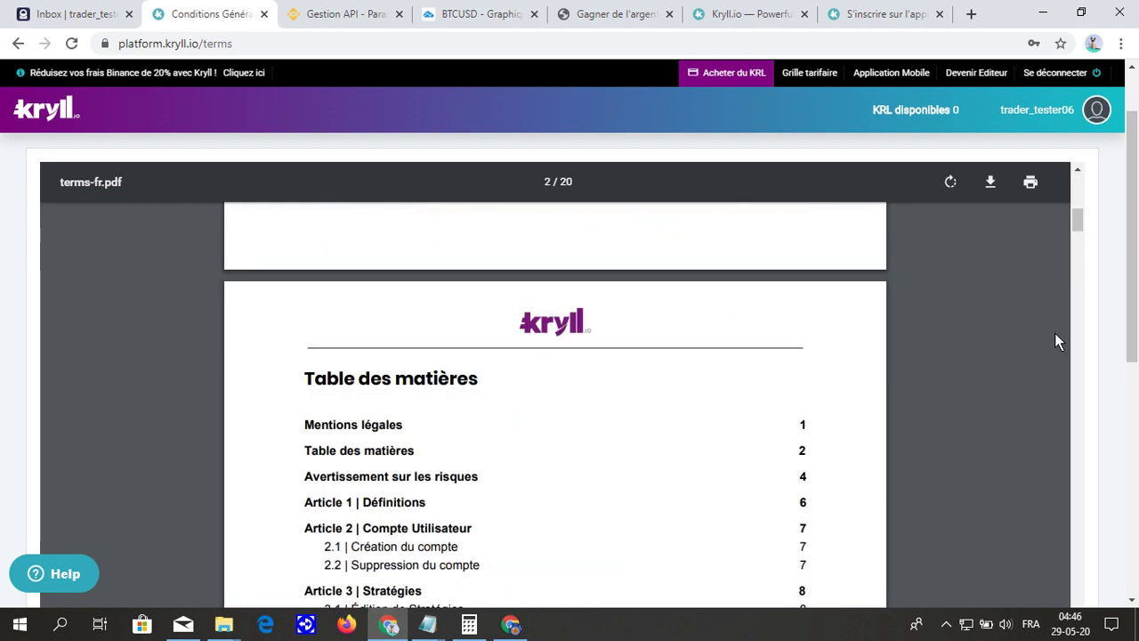
pyautogui.scroll(-5, 987, 318)
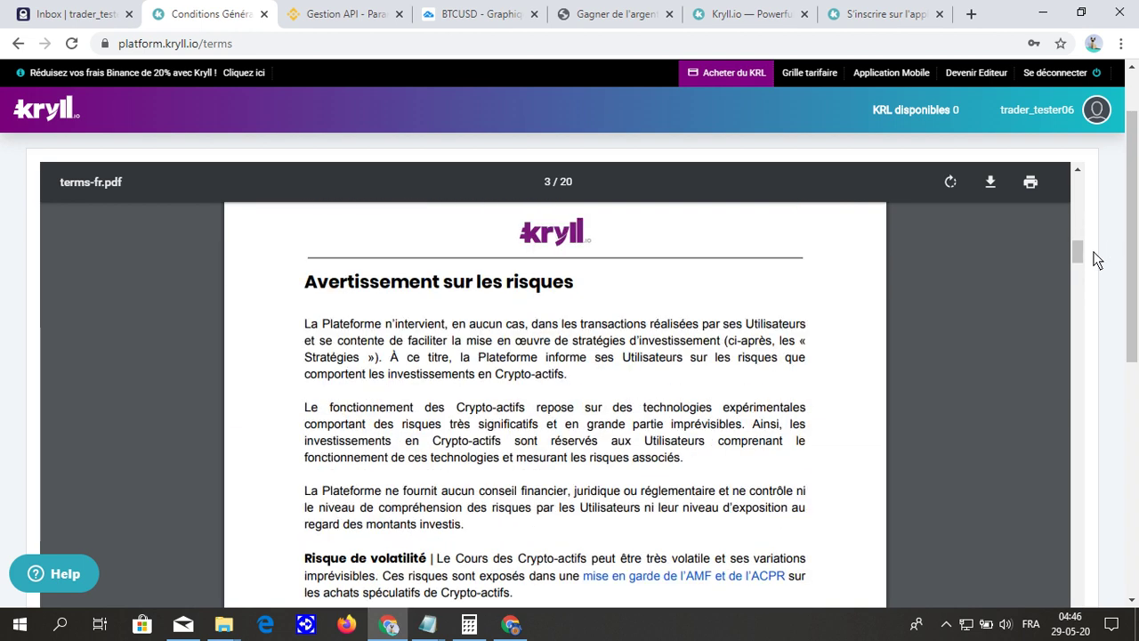
pyautogui.scroll(-1, 1134, 319)
pyautogui.moveTo(1135, 318); pyautogui.dragTo(1136, 518)
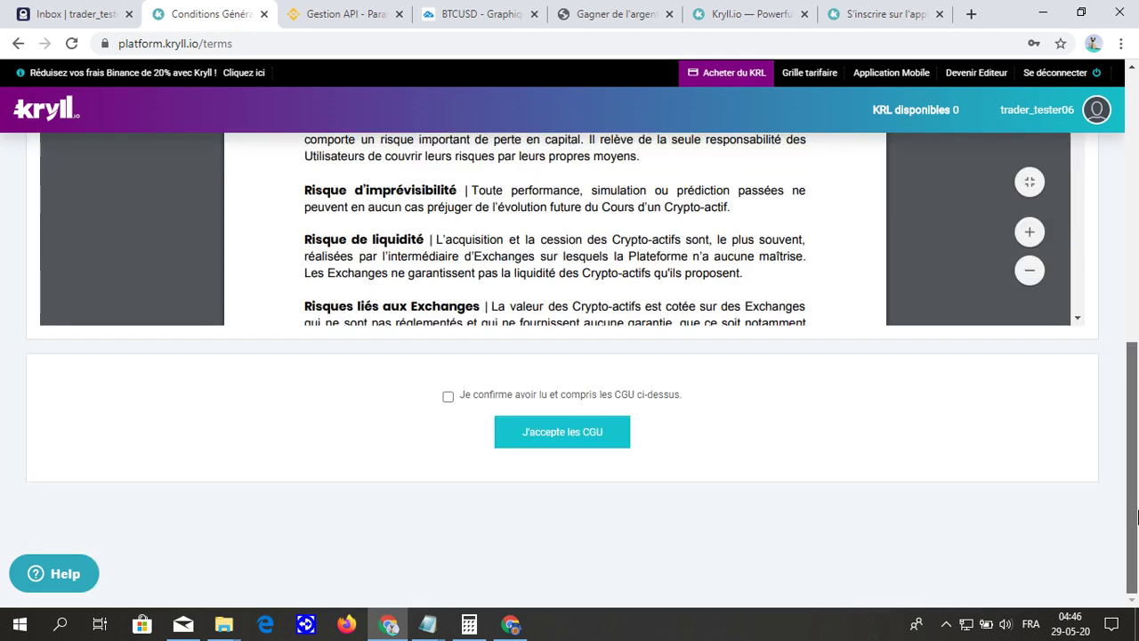
pyautogui.click(448, 396)
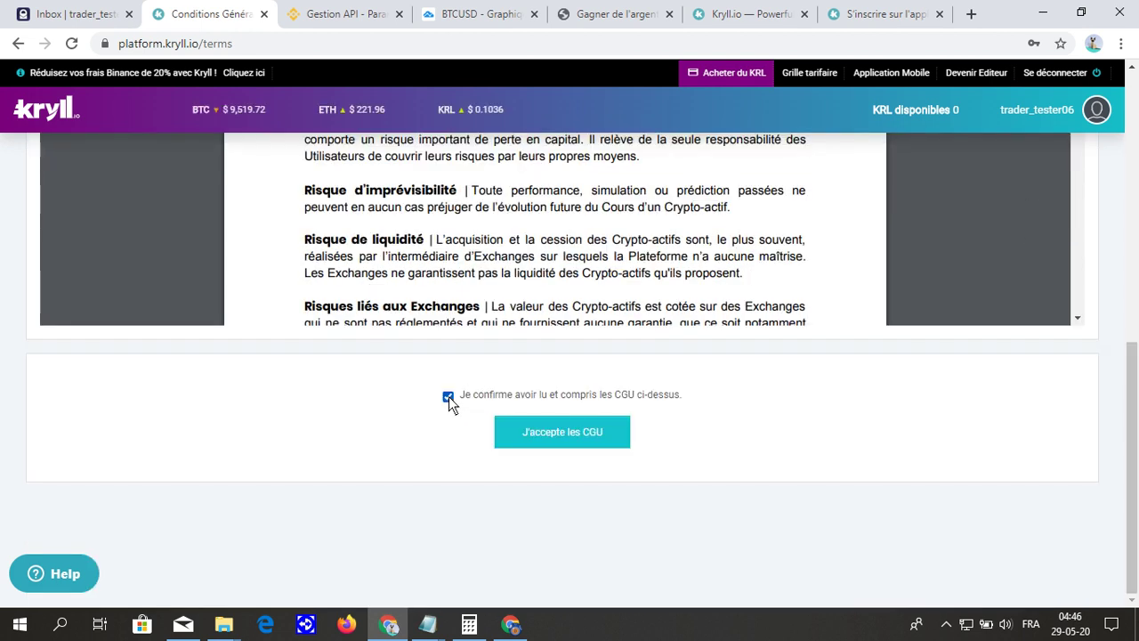
pyautogui.click(499, 422)
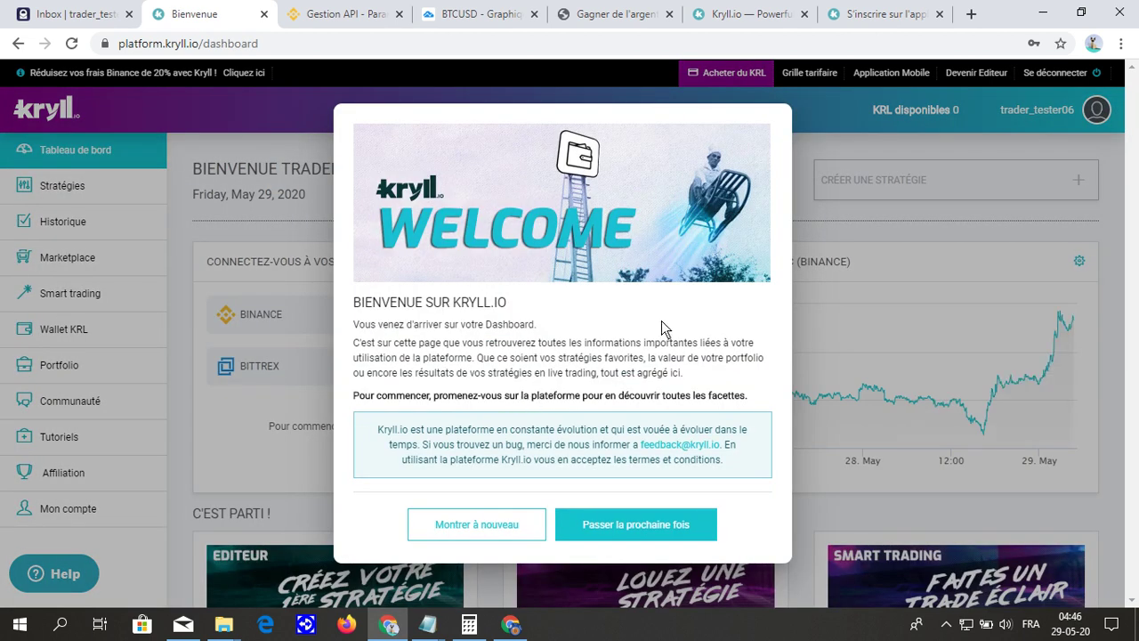
# - Dismiss the welcome message and choose Binance as the exchange to connect
pyautogui.click(266, 474)
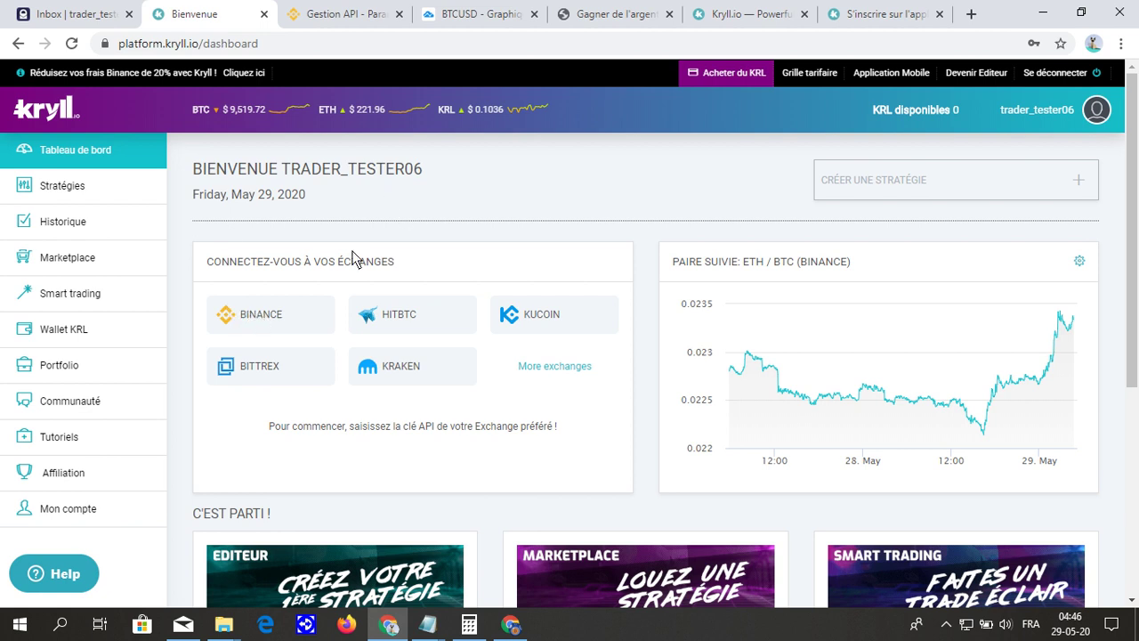
pyautogui.click(273, 325)
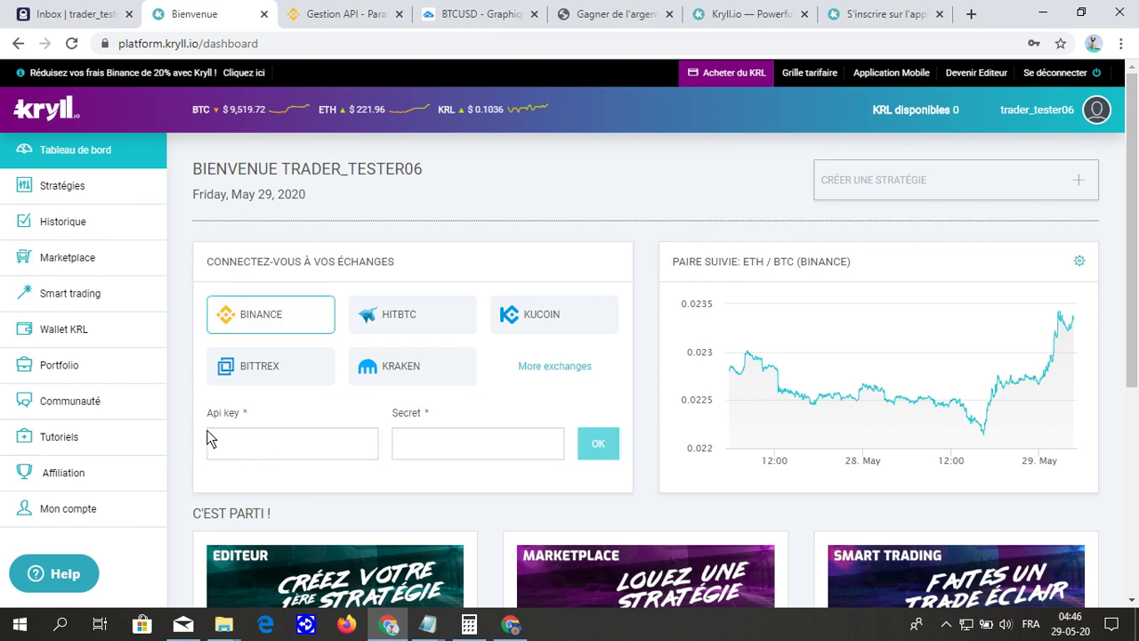
pyautogui.click(268, 448)
pyautogui.click(488, 454)
# - Copy the API key from link.txt into the Api key field
pyautogui.moveTo(431, 633)
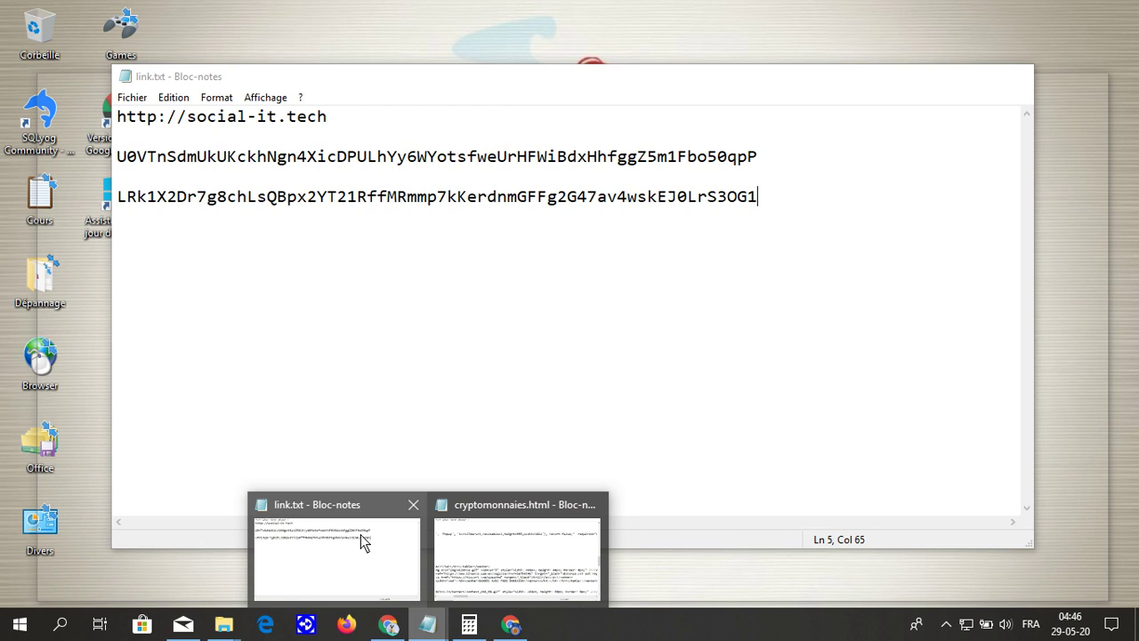
pyautogui.click(361, 534)
pyautogui.moveTo(444, 81); pyautogui.dragTo(632, 186)
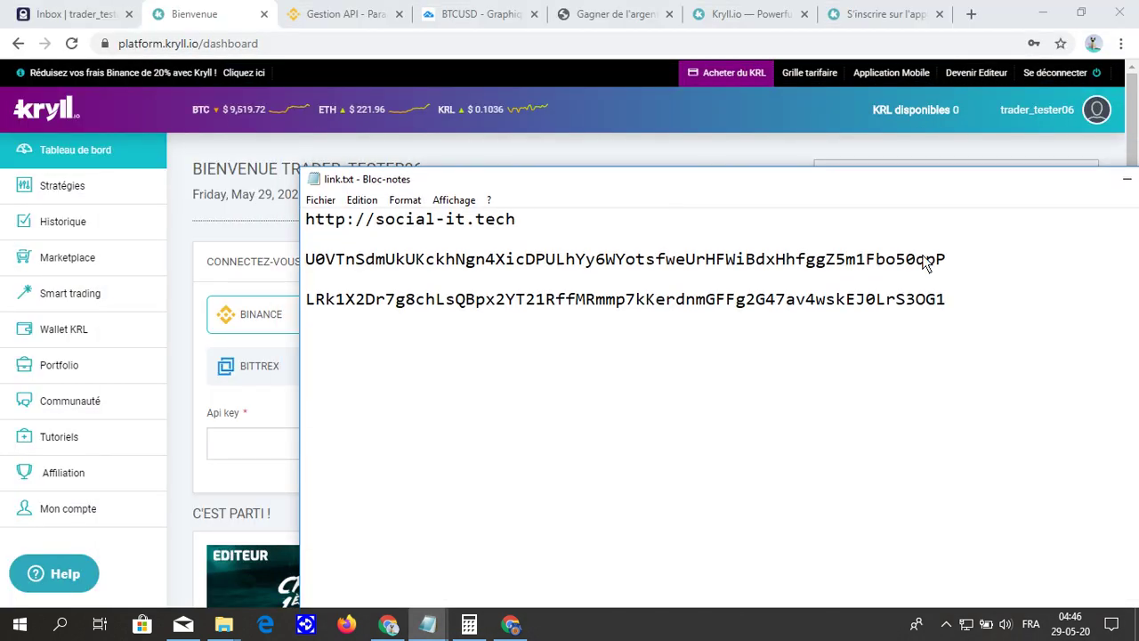
pyautogui.moveTo(962, 267); pyautogui.dragTo(313, 269)
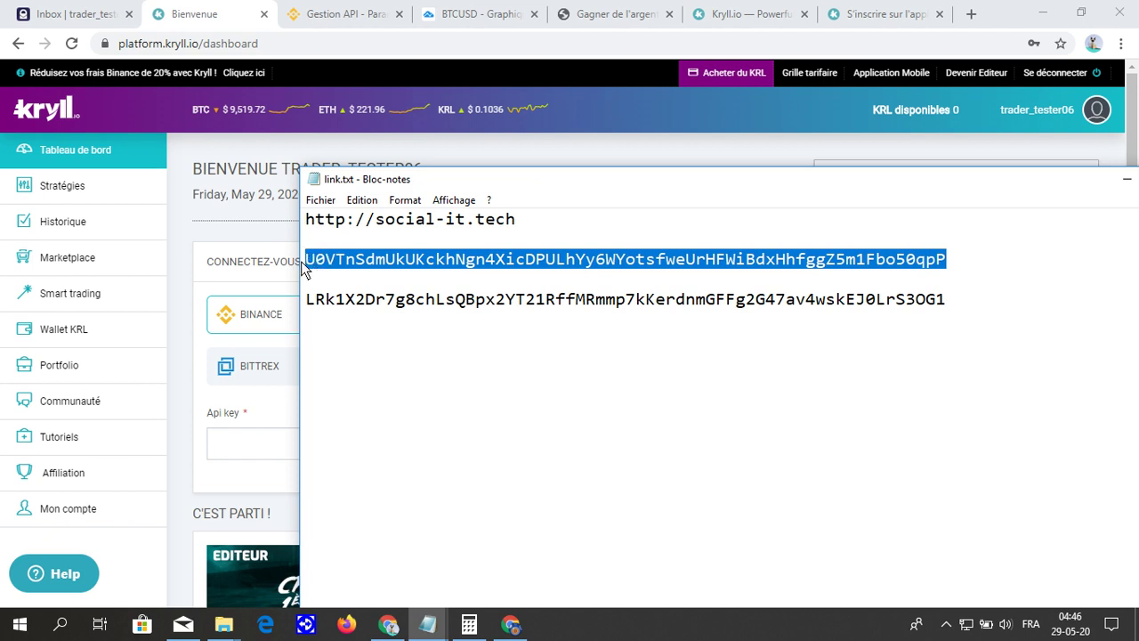
pyautogui.moveTo(491, 187); pyautogui.dragTo(667, 155)
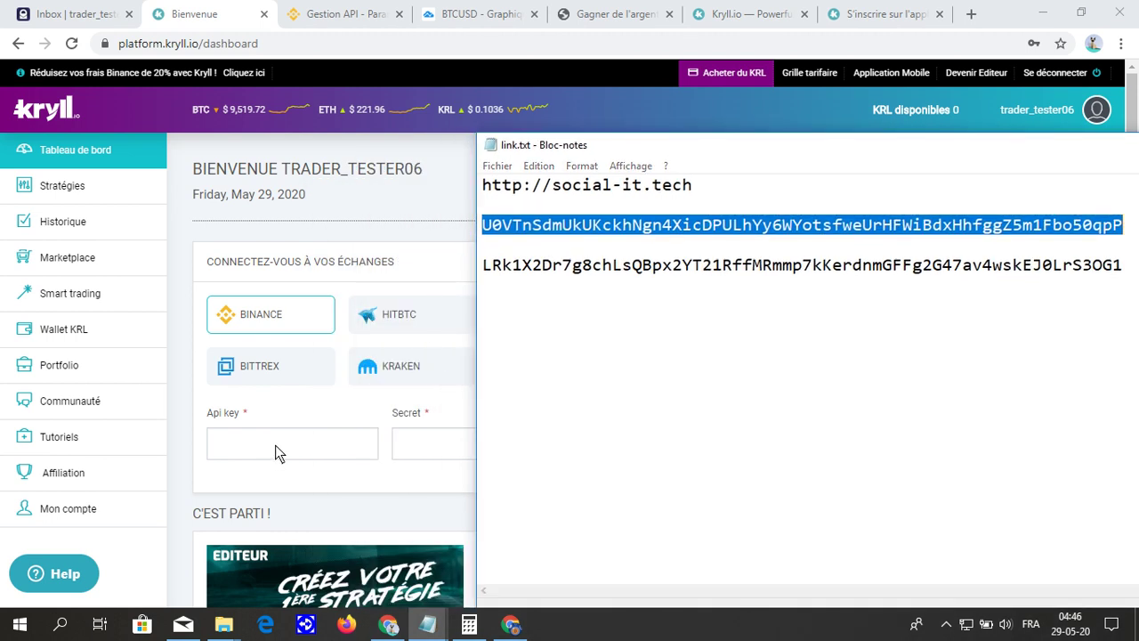
pyautogui.click(275, 445)
pyautogui.hotkey('ctrl', 'v')
# - Copy the secret key from link.txt into the Secret field and submit the connection
pyautogui.click(428, 625)
pyautogui.click(383, 535)
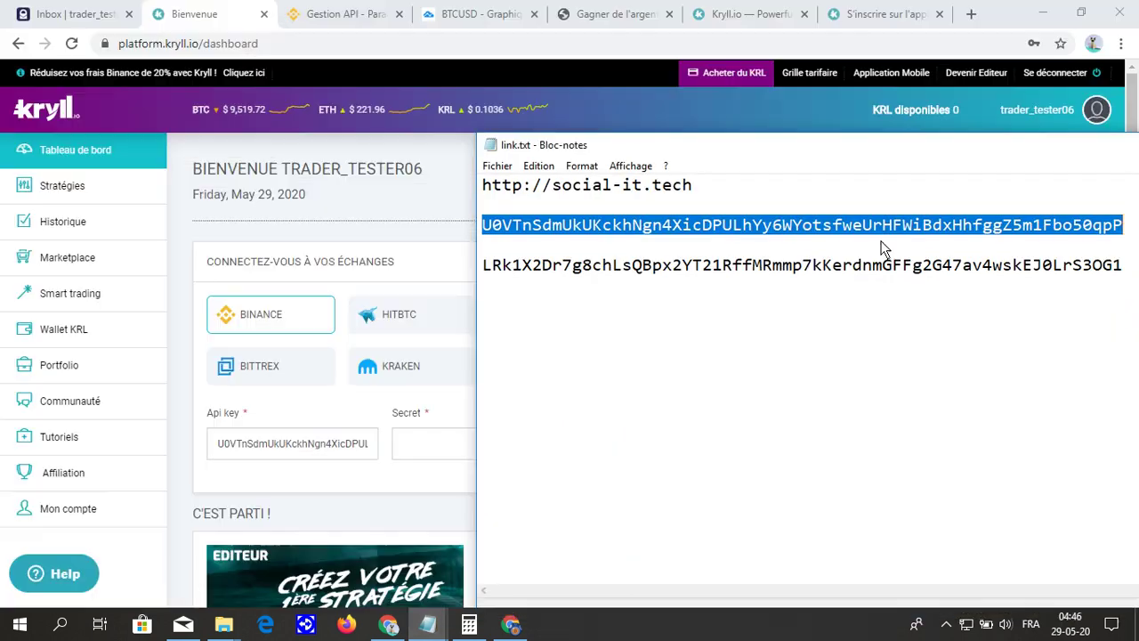
pyautogui.doubleClick(917, 267)
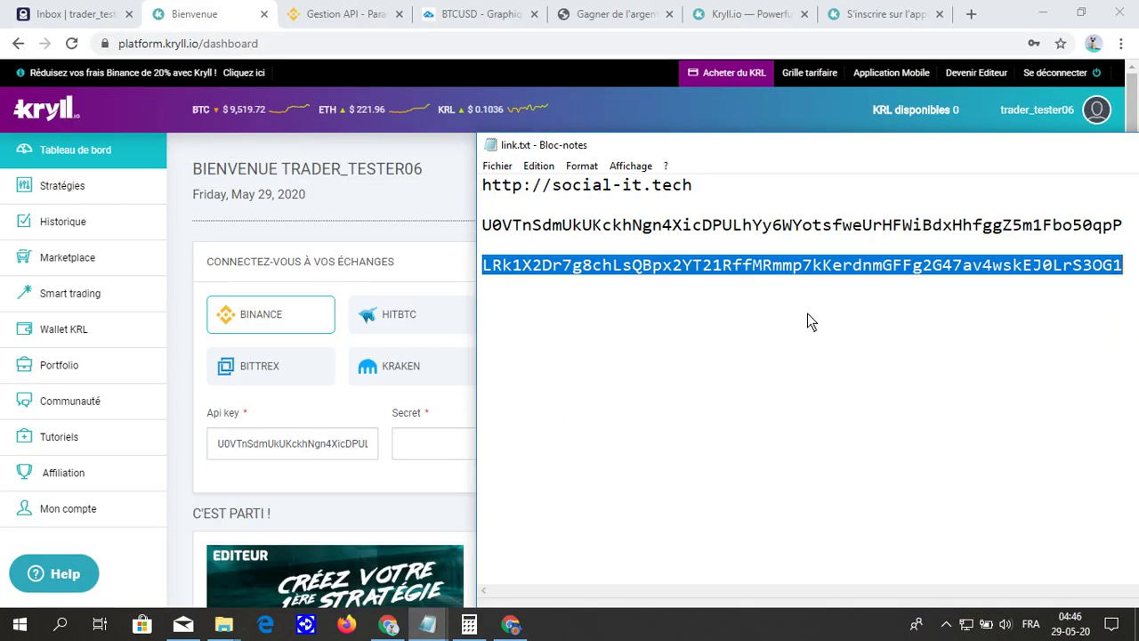
pyautogui.click(425, 454)
pyautogui.hotkey('ctrl', 'v')
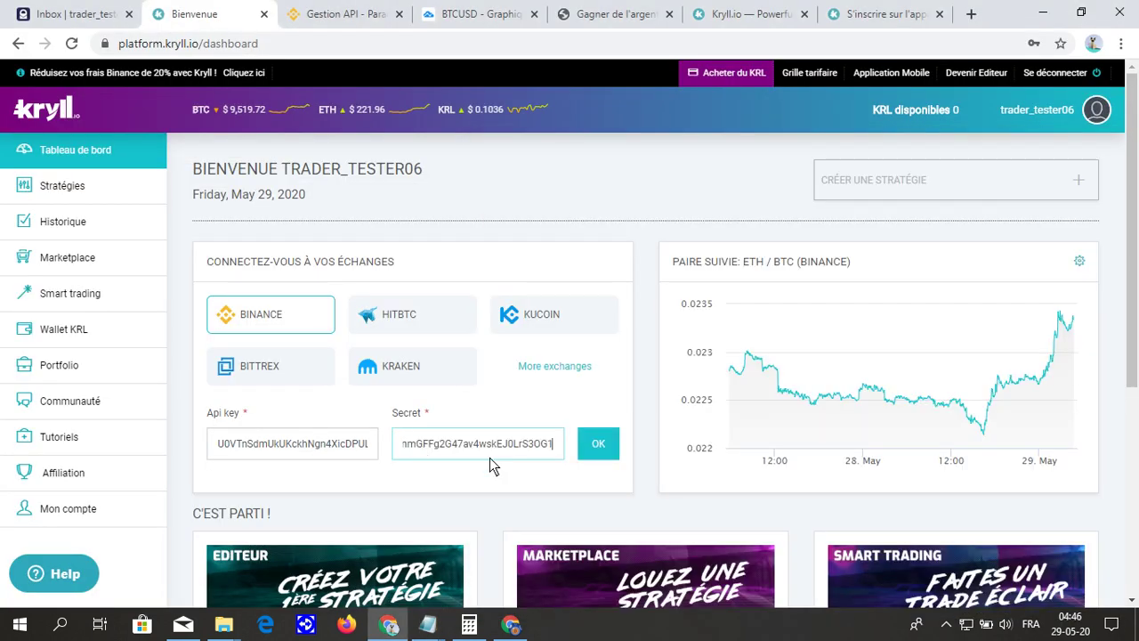
pyautogui.click(607, 447)
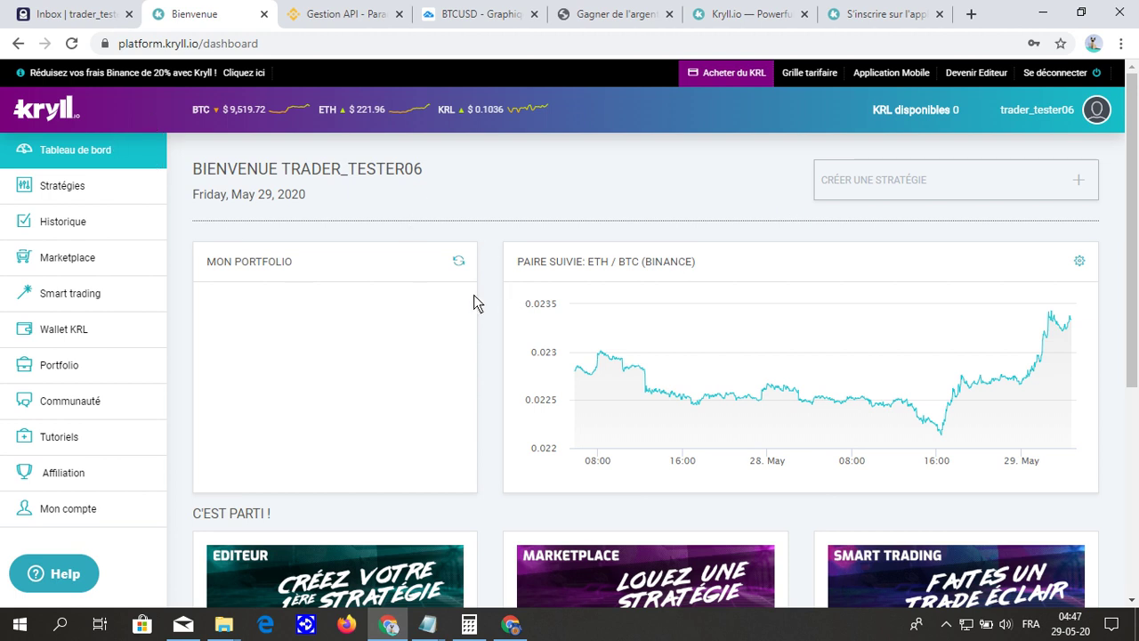
pyautogui.scroll(-2, 473, 295)
pyautogui.scroll(1, 478, 302)
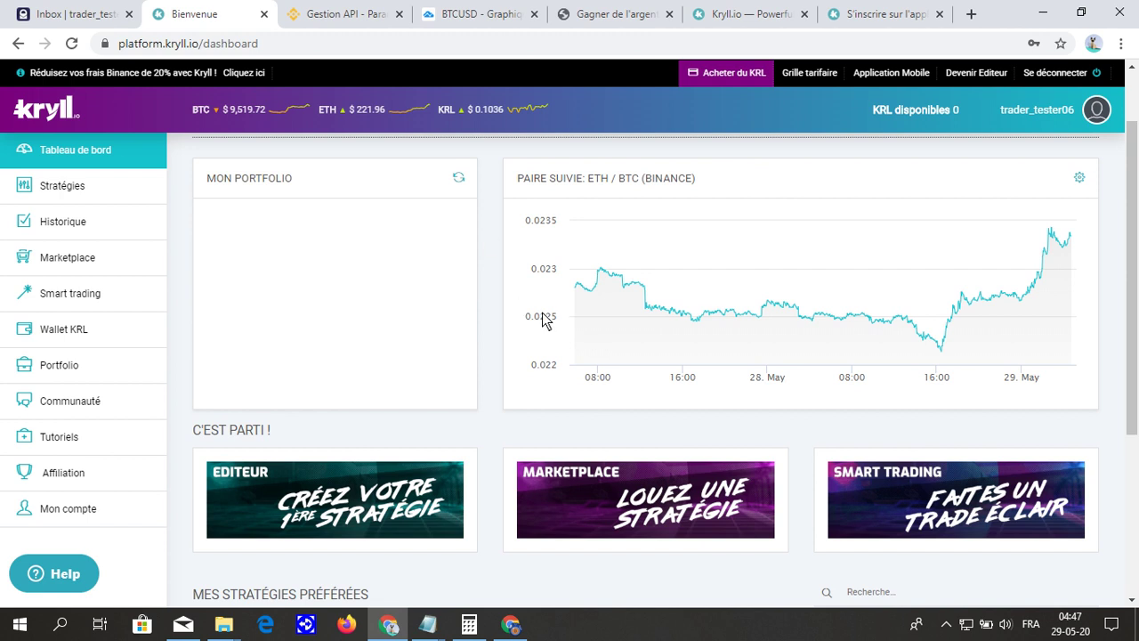
pyautogui.click(356, 26)
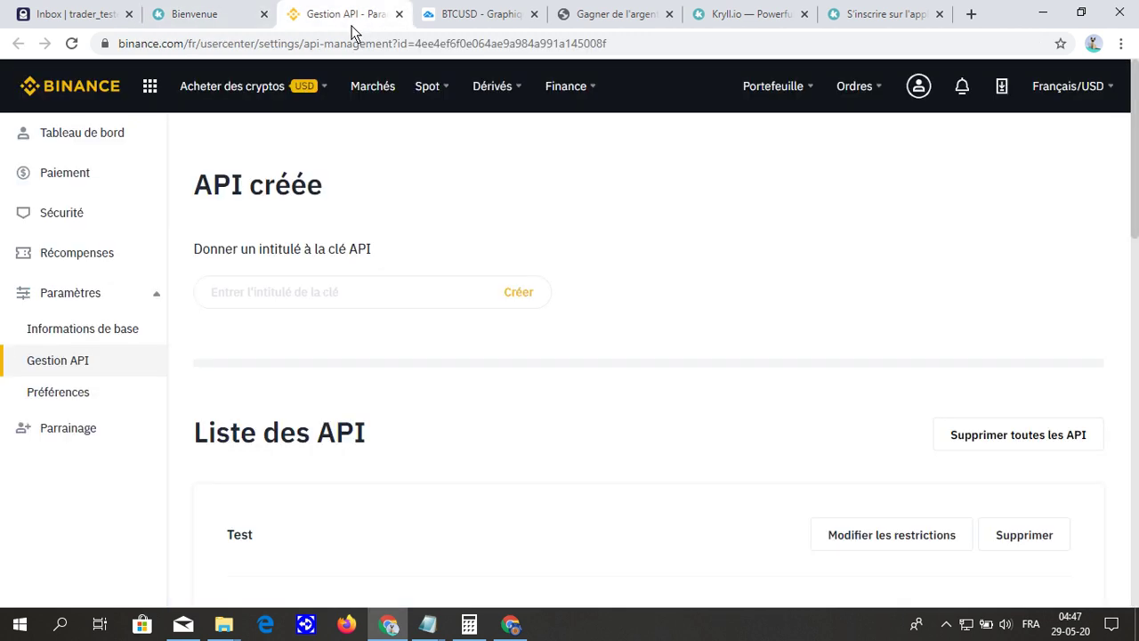
pyautogui.moveTo(150, 86)
pyautogui.click(200, 23)
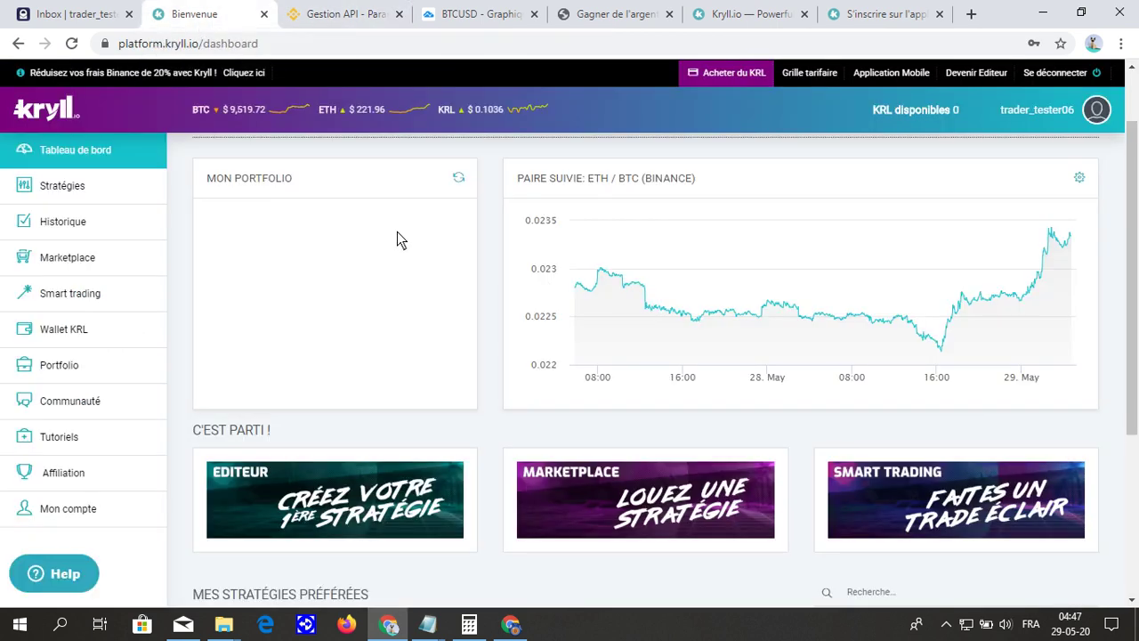
pyautogui.scroll(-3, 397, 240)
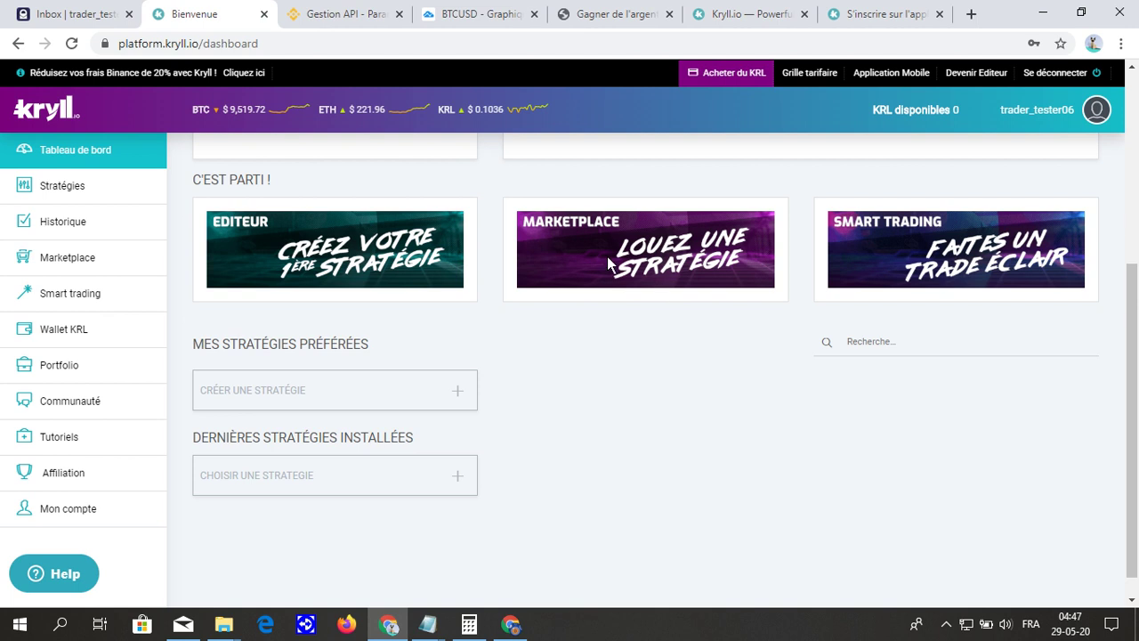
# - Open the Marketplace and skip its tutorial with 'Passer la prochaine fois'
pyautogui.click(648, 255)
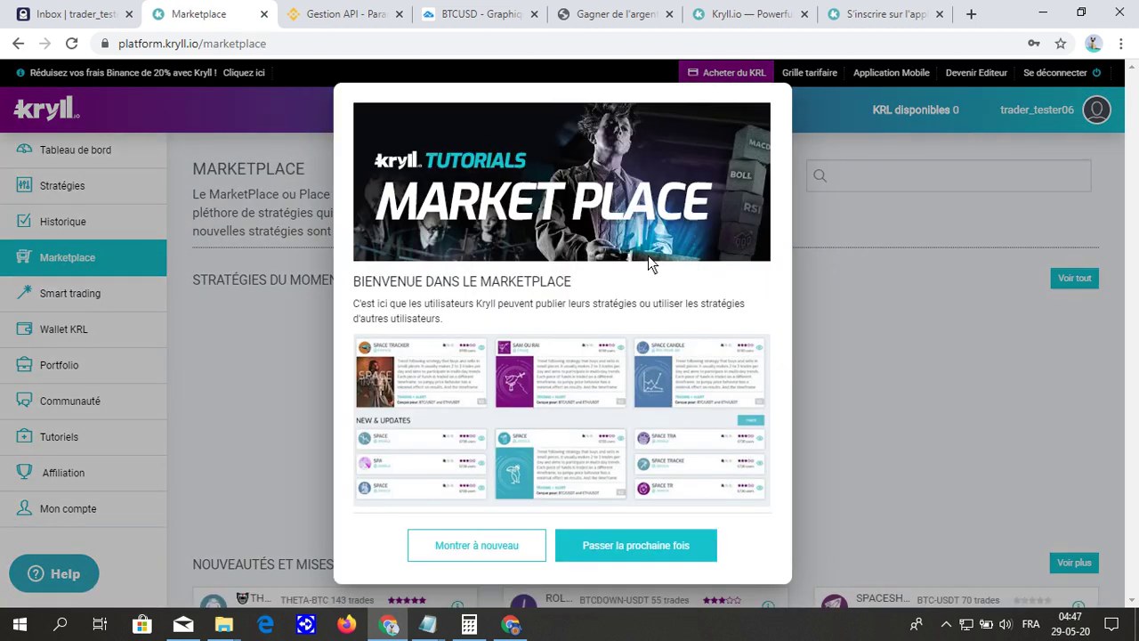
pyautogui.scroll(-2, 647, 256)
pyautogui.scroll(1, 648, 255)
pyautogui.scroll(1, 646, 258)
pyautogui.scroll(-1, 568, 428)
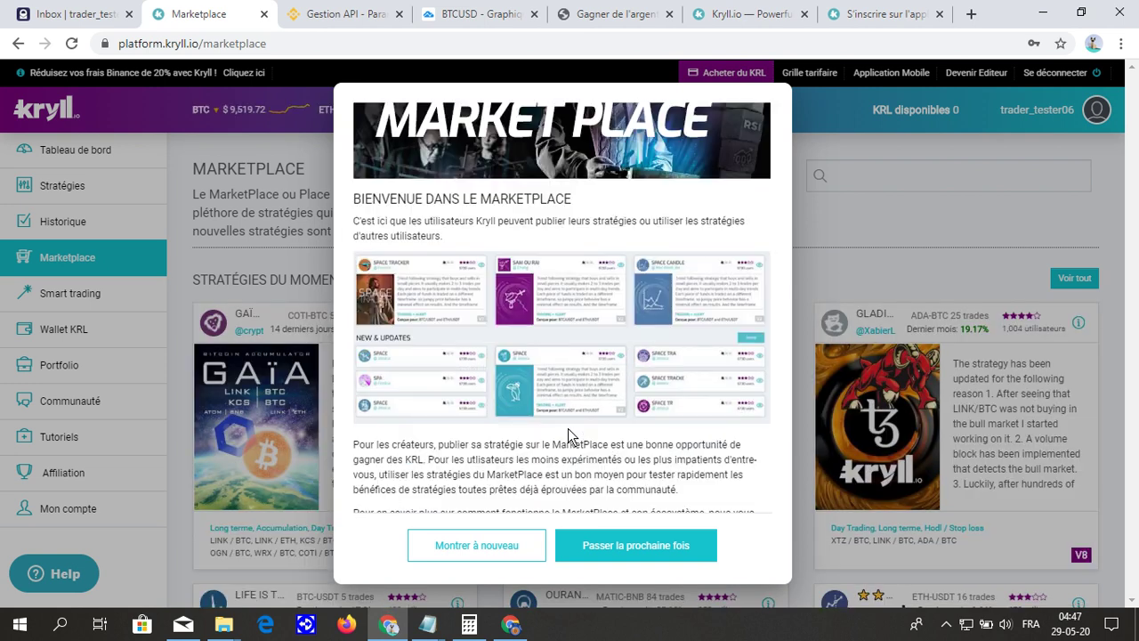
pyautogui.click(639, 546)
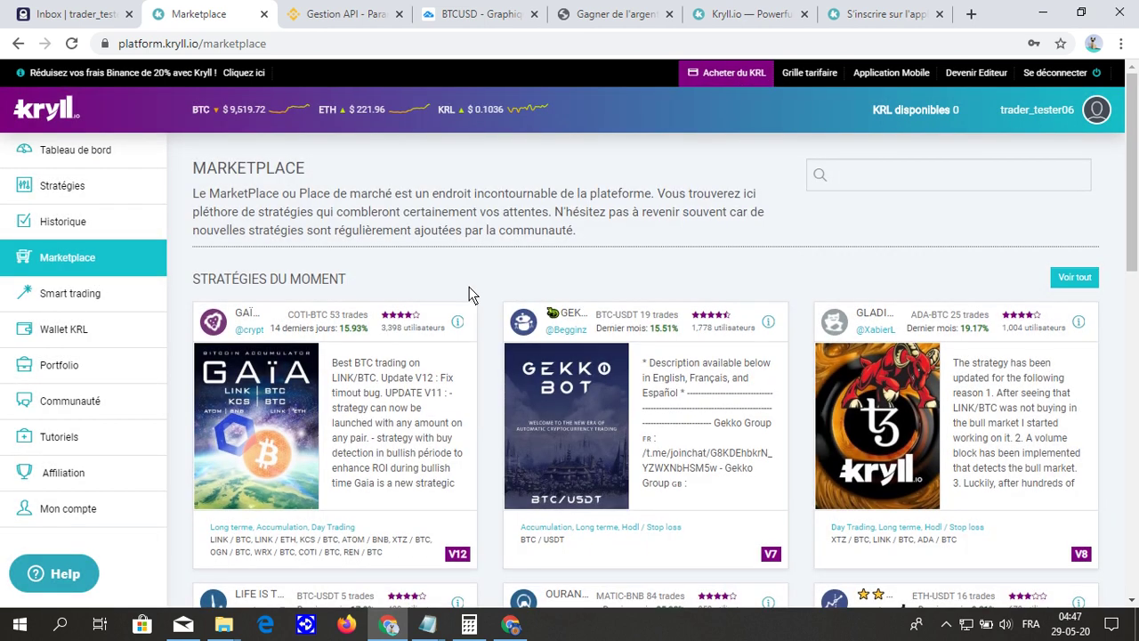
pyautogui.scroll(-1, 469, 287)
pyautogui.scroll(-2, 273, 285)
pyautogui.scroll(2, 272, 345)
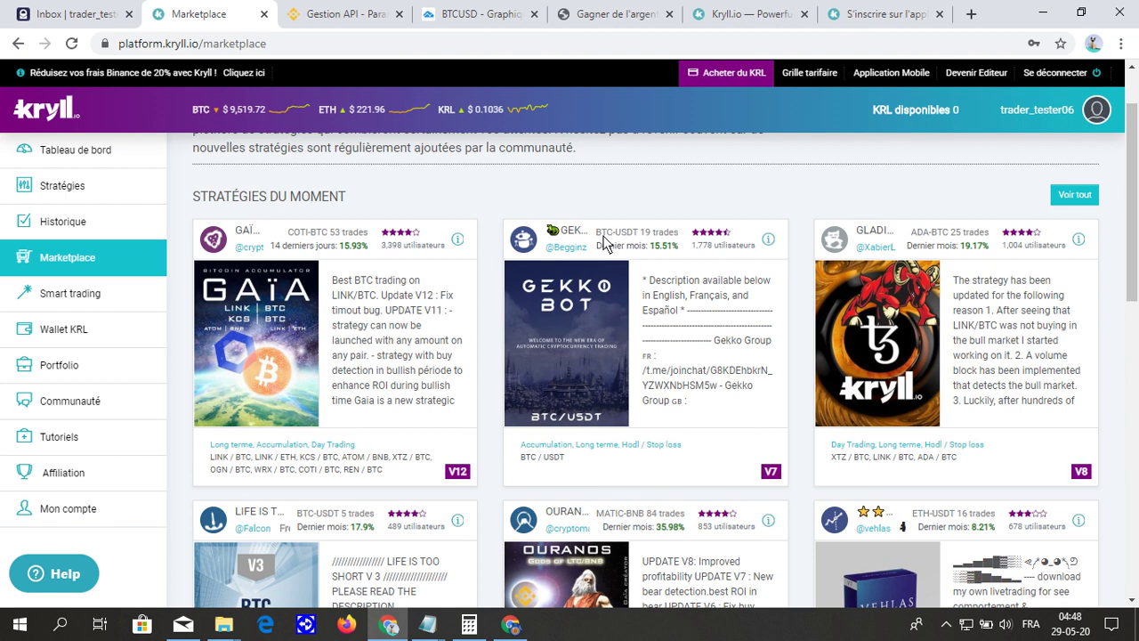
# - Open the GEKKO BOT card, install the strategy and bring up its Backtest view
pyautogui.click(580, 313)
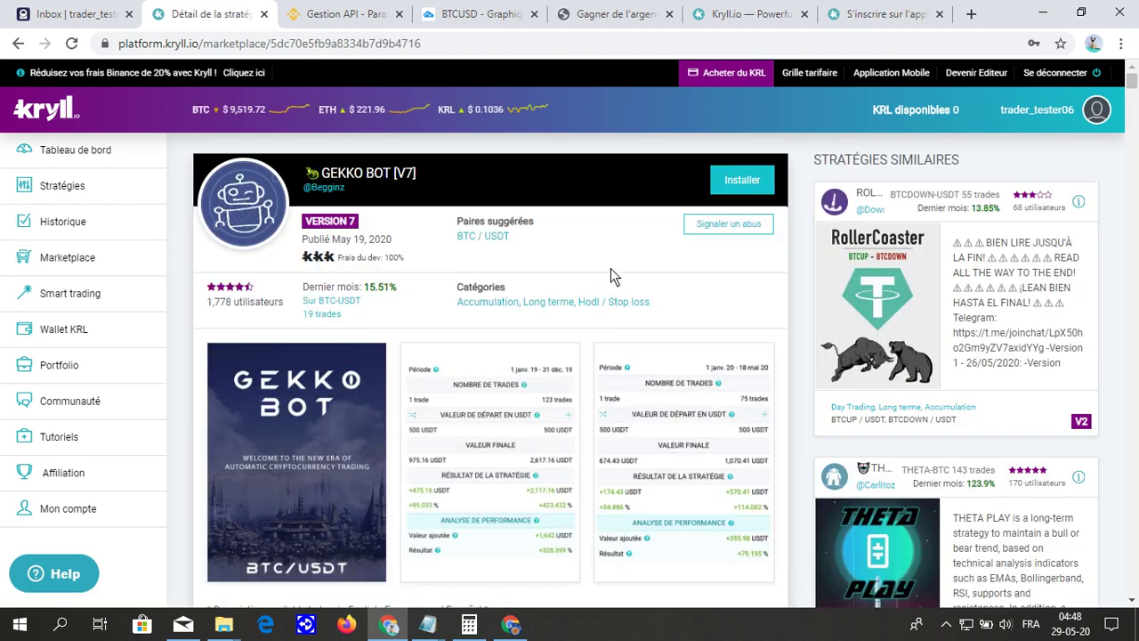
pyautogui.click(741, 180)
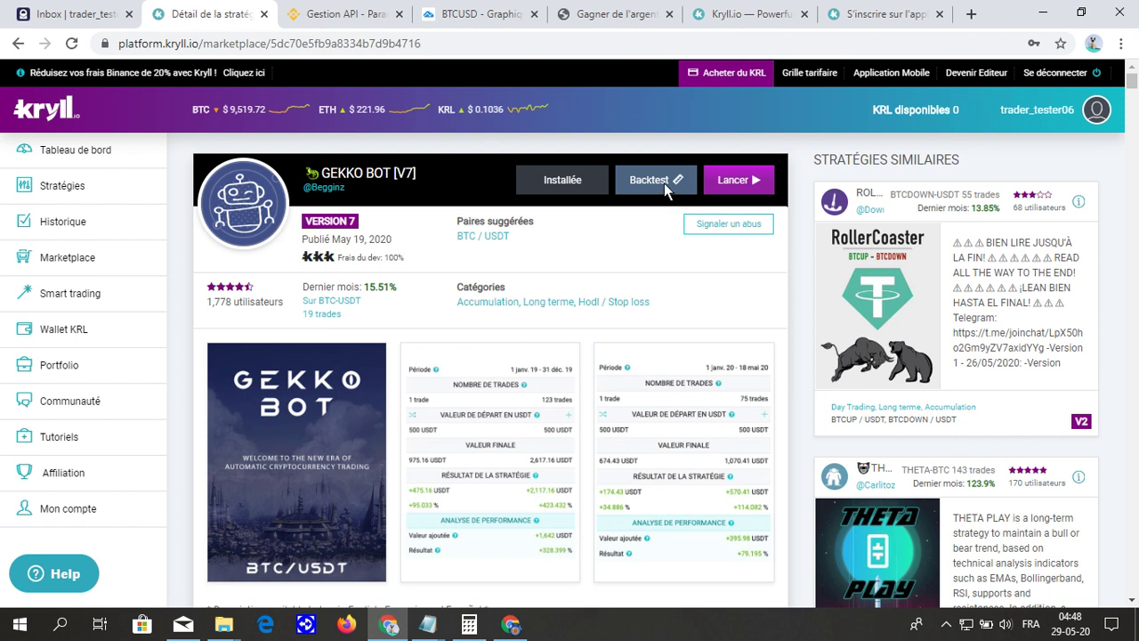
pyautogui.click(664, 183)
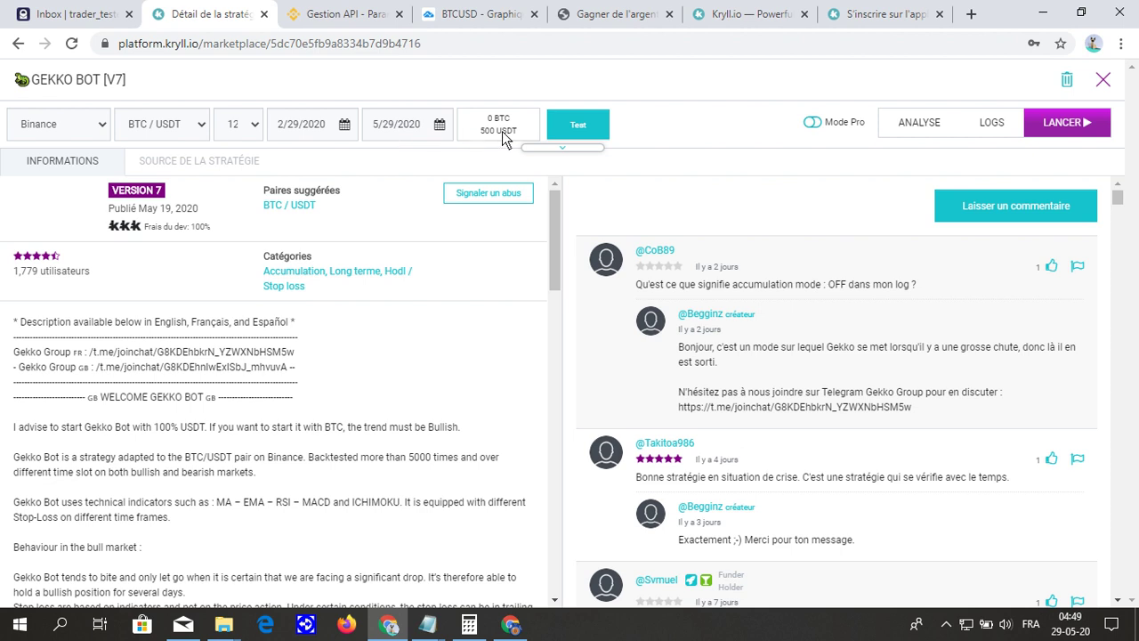
# - Set the backtest starting balance to 10,000 USDT
pyautogui.click(498, 130)
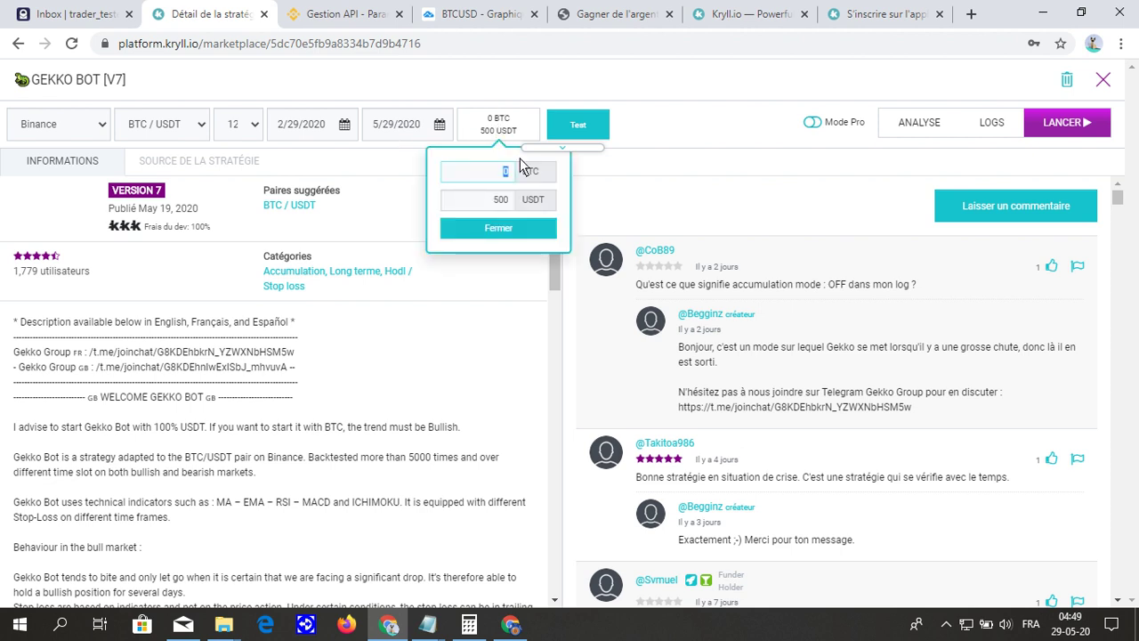
pyautogui.click(499, 201)
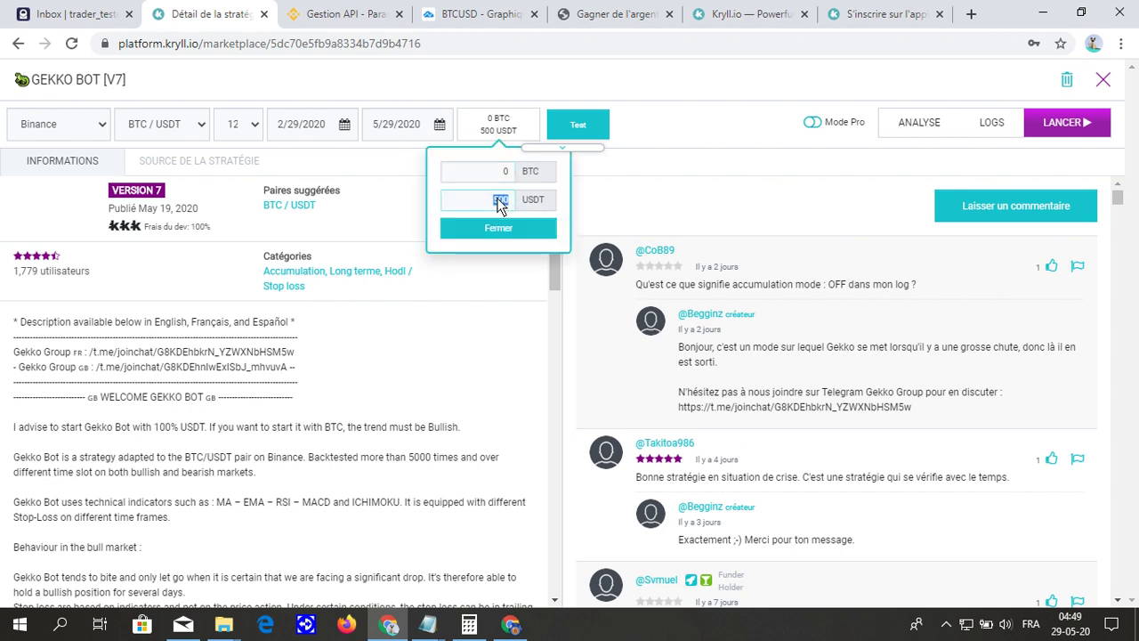
pyautogui.write('10000')
pyautogui.click(536, 228)
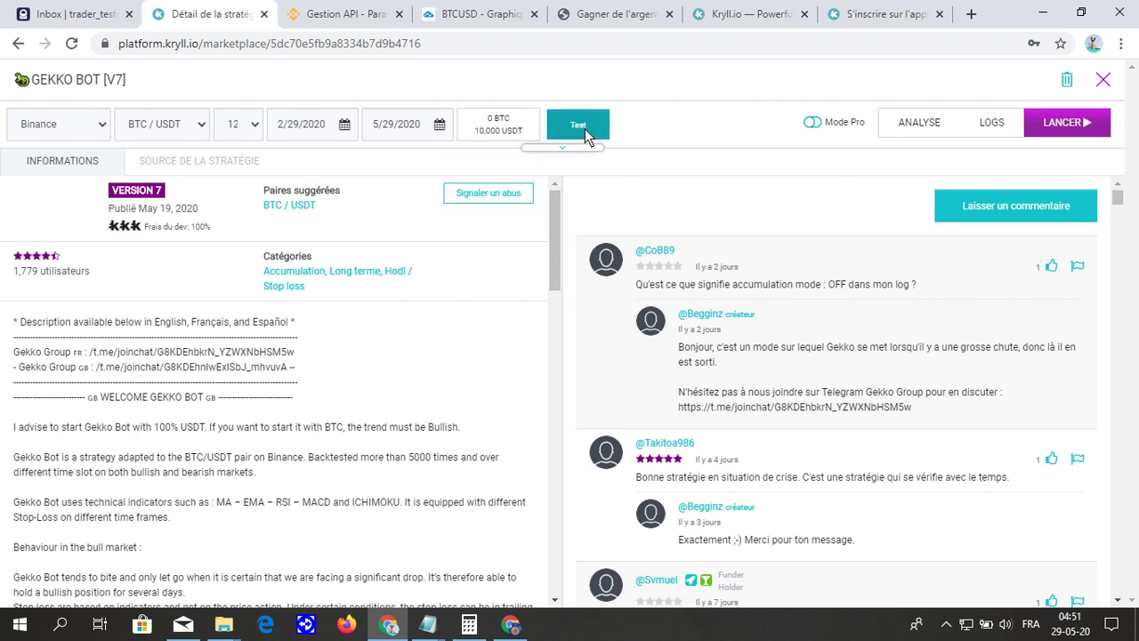
# - Start the Gekko Bot backtest, dismiss its tutorial, then cancel and restart it
pyautogui.click(577, 126)
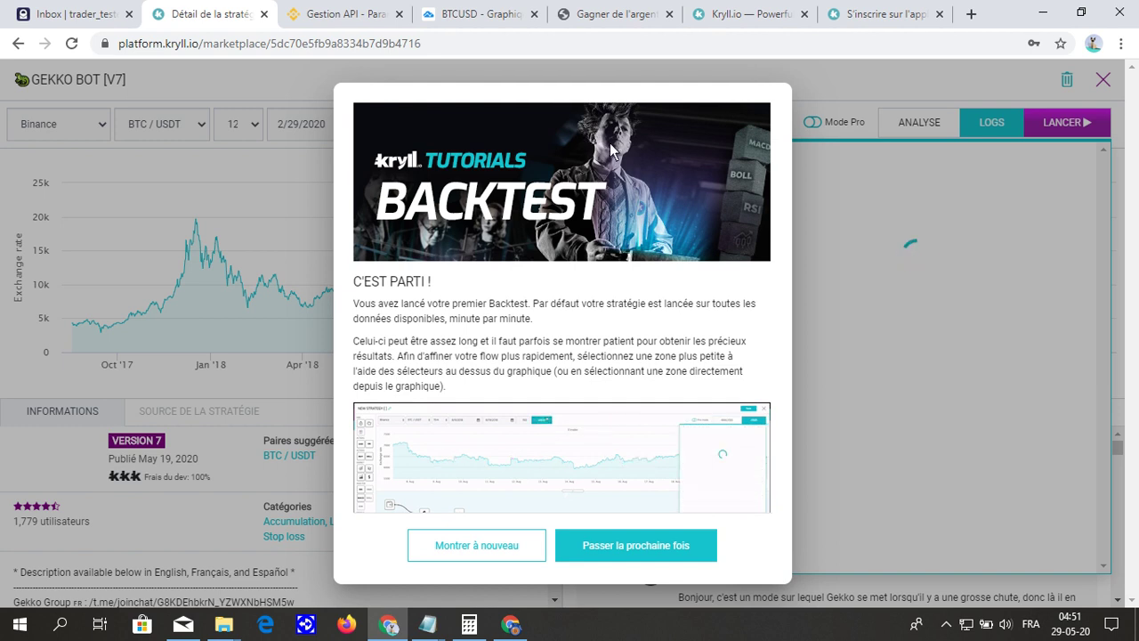
pyautogui.click(634, 546)
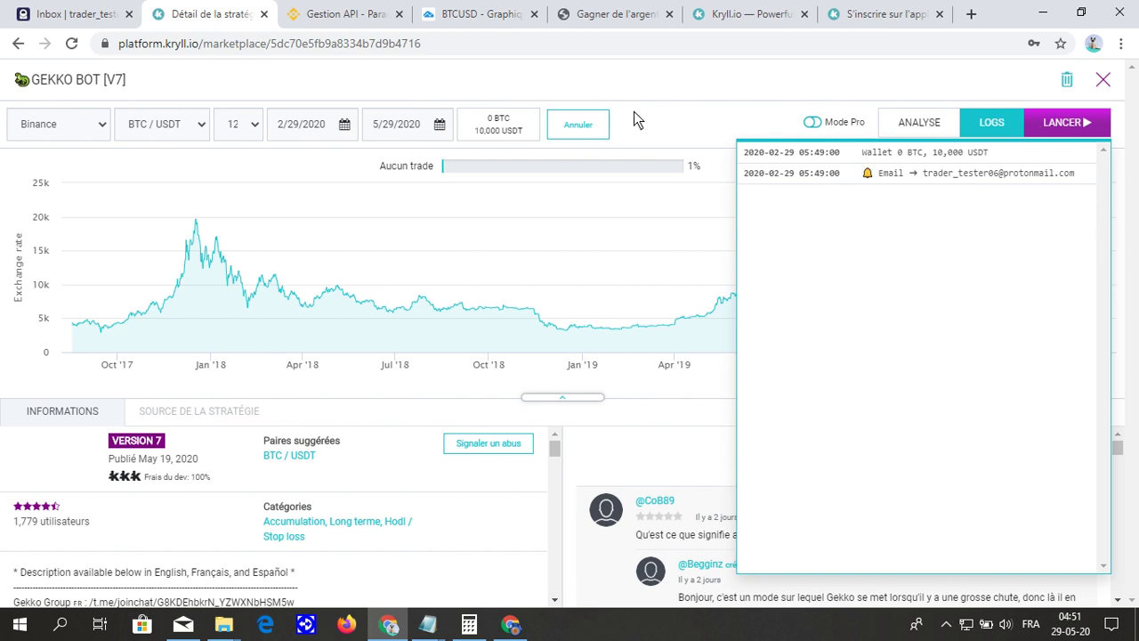
pyautogui.click(598, 130)
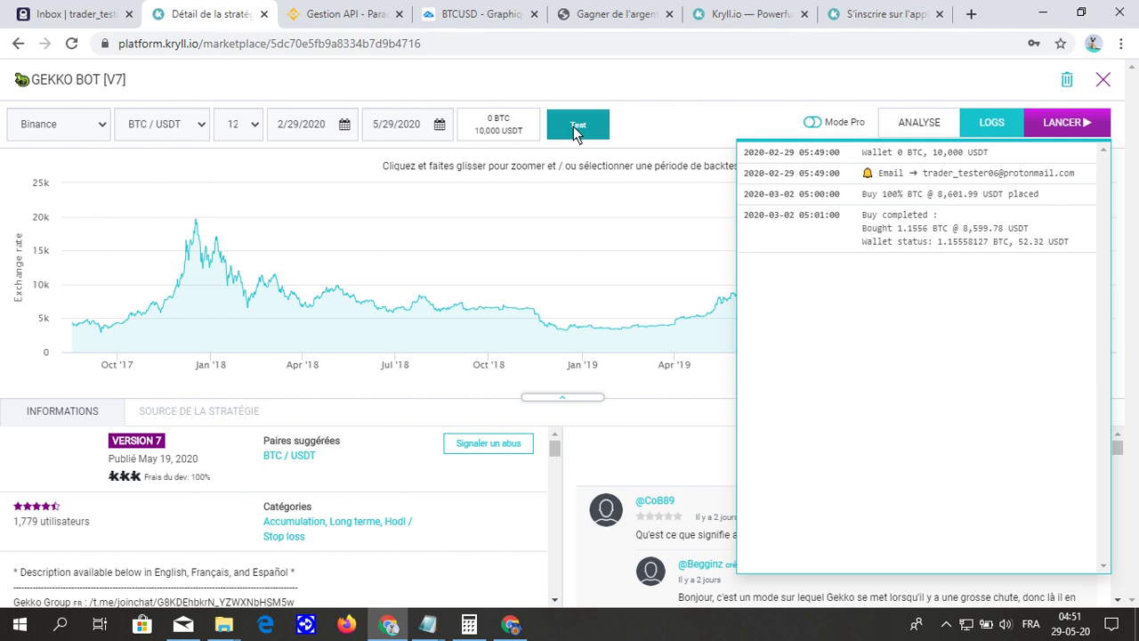
pyautogui.click(573, 126)
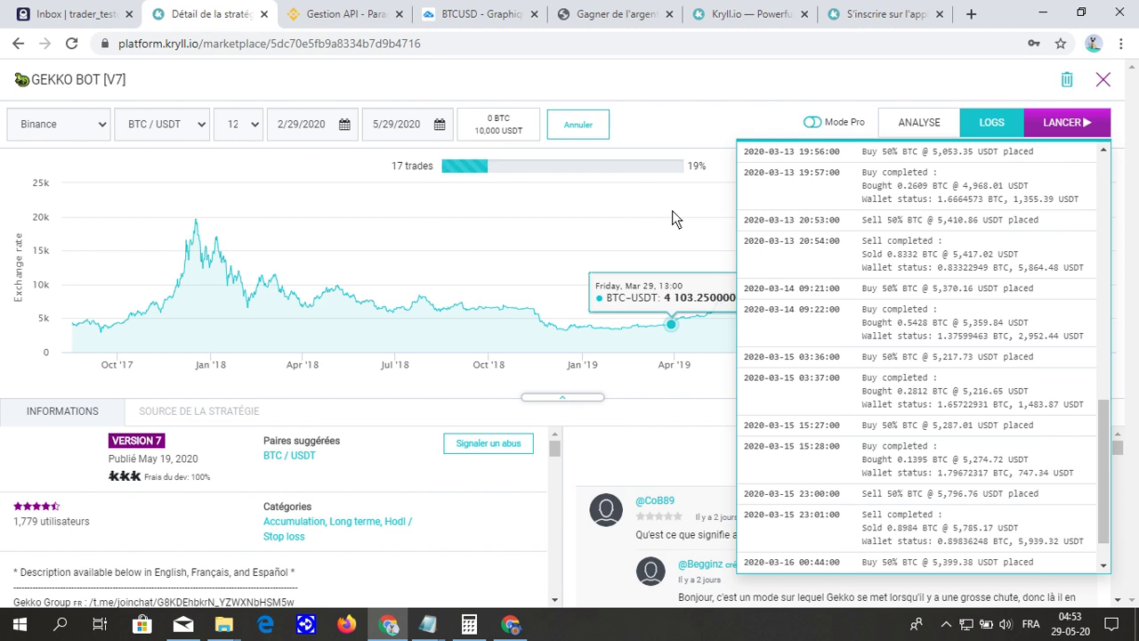
# - Close the 'Kryll.io — Powerful' and 'S'inscrire sur l'app' tabs while the backtest runs
pyautogui.click(804, 13)
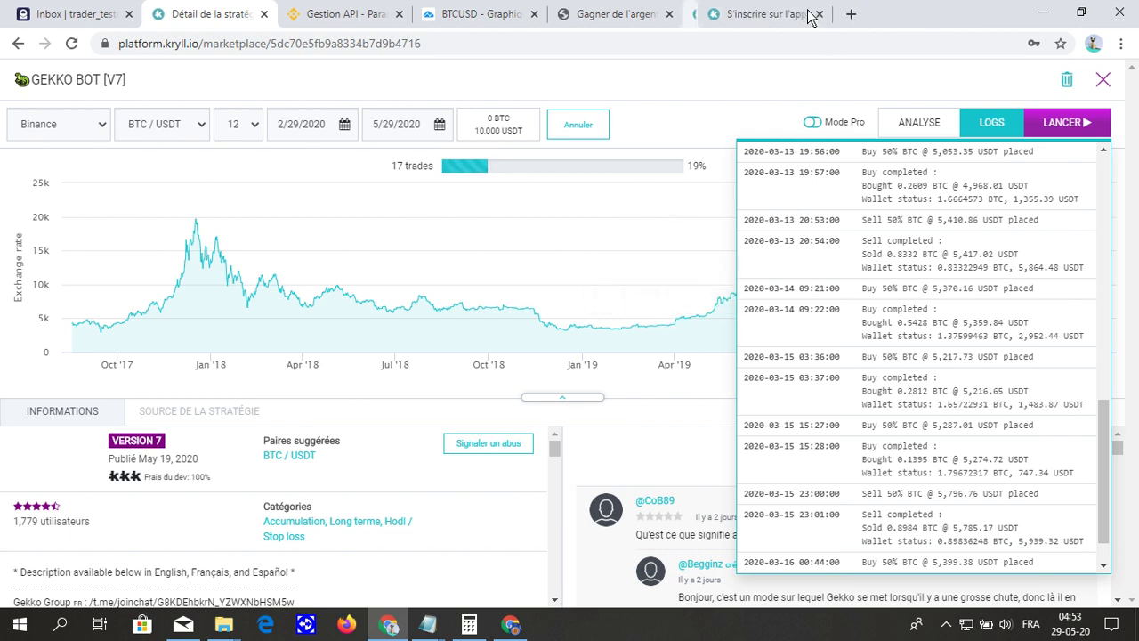
pyautogui.click(808, 14)
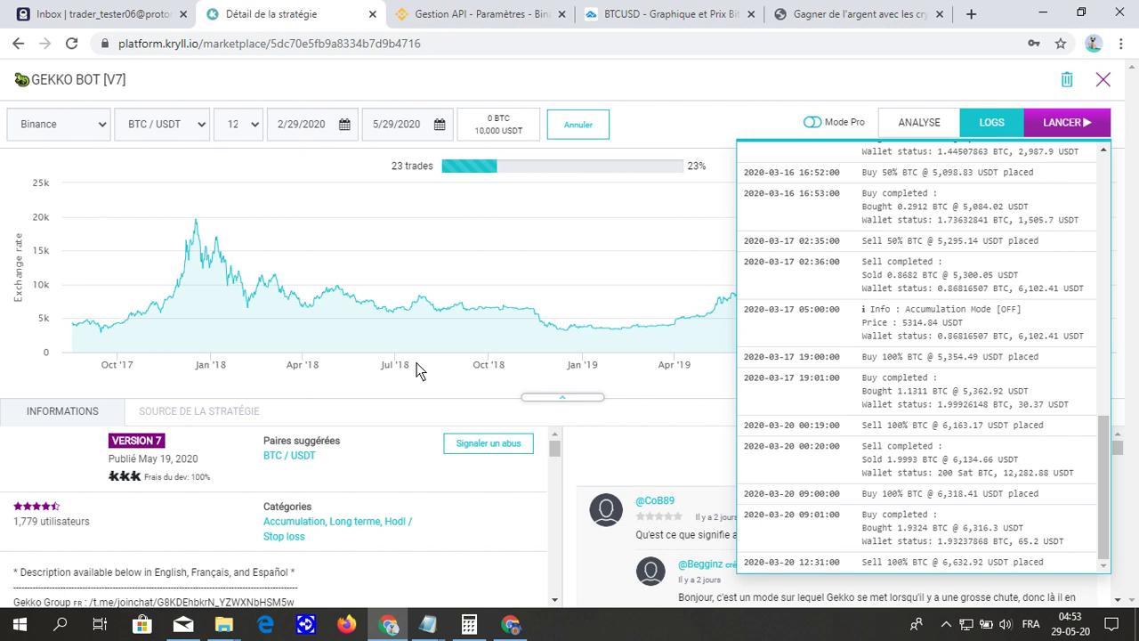
pyautogui.moveTo(372, 337)
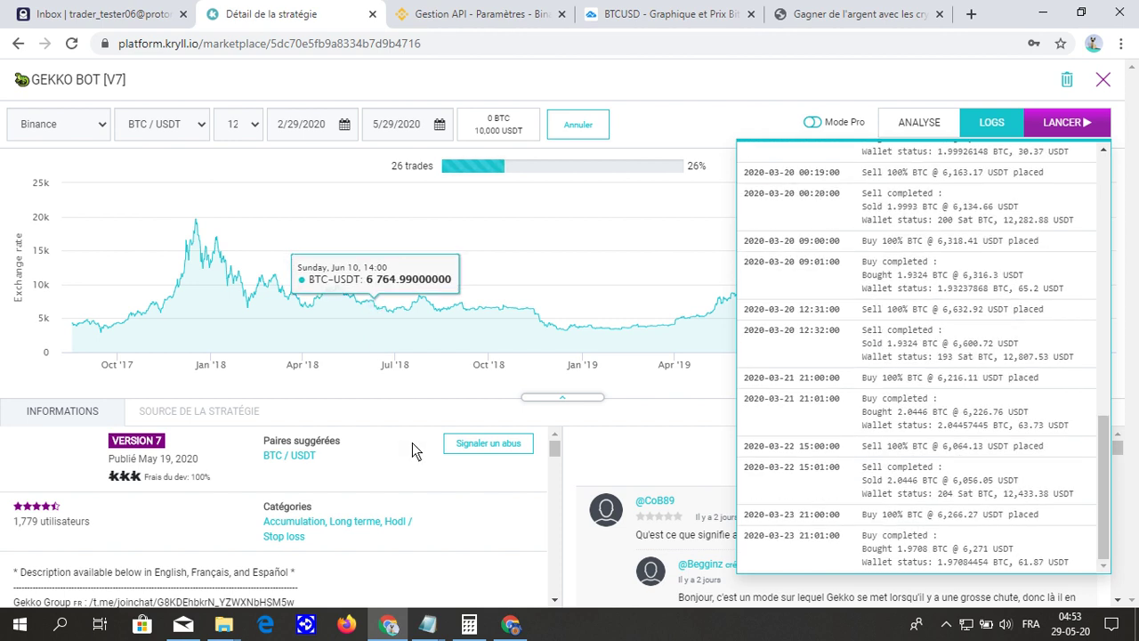
# - Scroll through the LOGS panel as the backtest reaches 68% with 42 trades
pyautogui.scroll(-5, 413, 450)
pyautogui.scroll(-2, 413, 449)
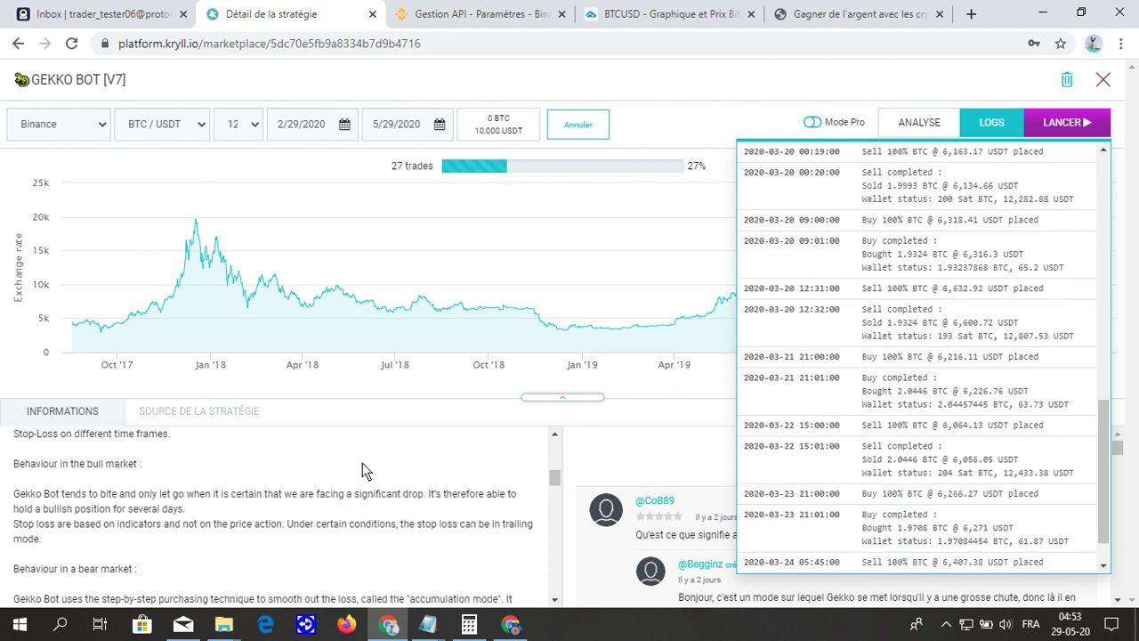
pyautogui.scroll(-2, 362, 464)
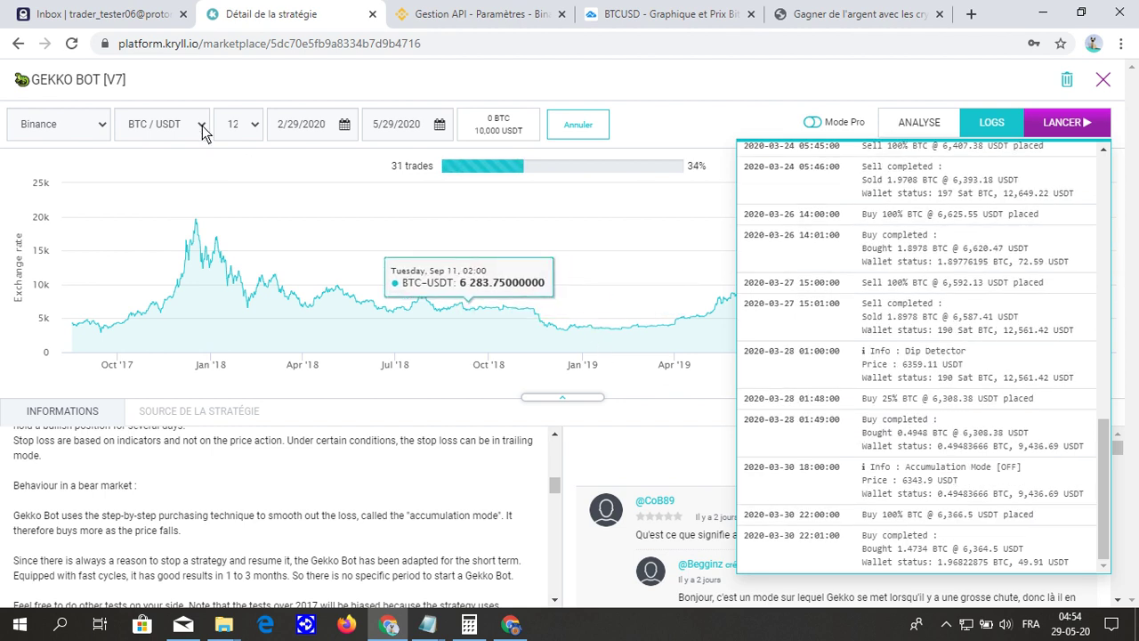
pyautogui.scroll(-2, 346, 489)
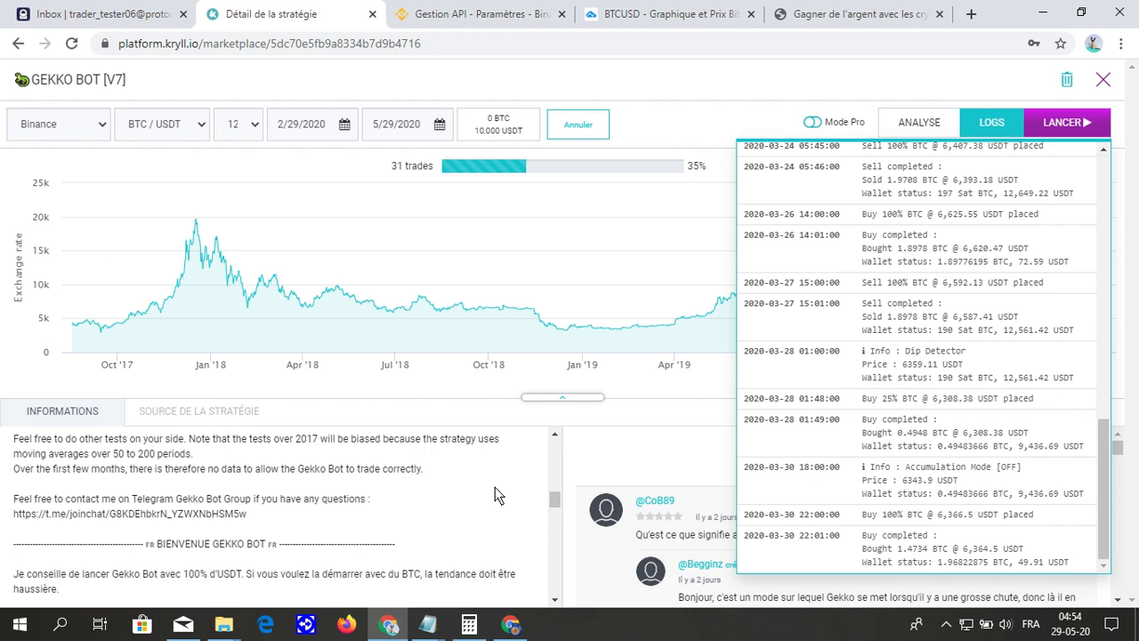
pyautogui.scroll(-1, 478, 497)
pyautogui.scroll(4, 476, 498)
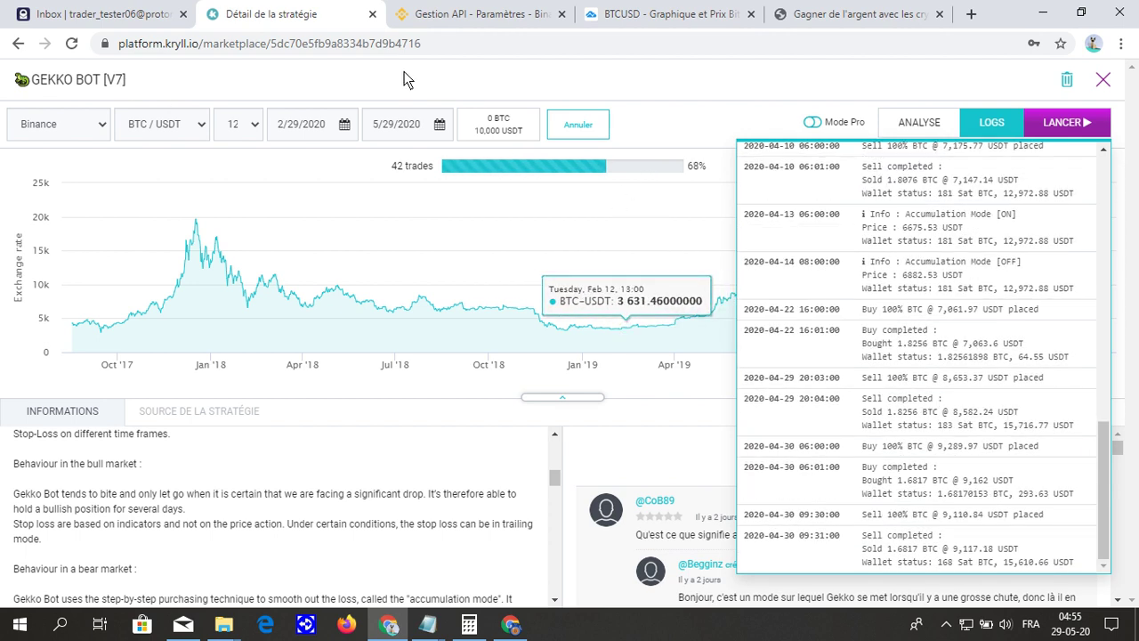
# - Copy the Gekko Bot [V7] strategy page address and load it in a new tab
pyautogui.click(187, 45)
pyautogui.hotkey('ctrl', 'c')
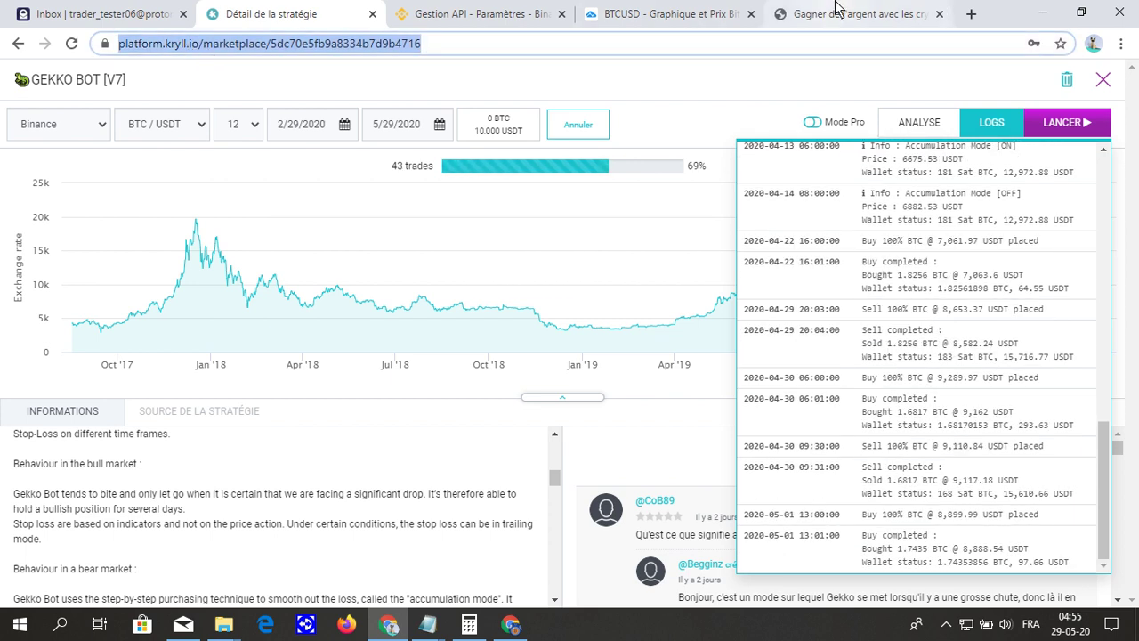
pyautogui.click(971, 14)
pyautogui.hotkey('ctrl', 'v')
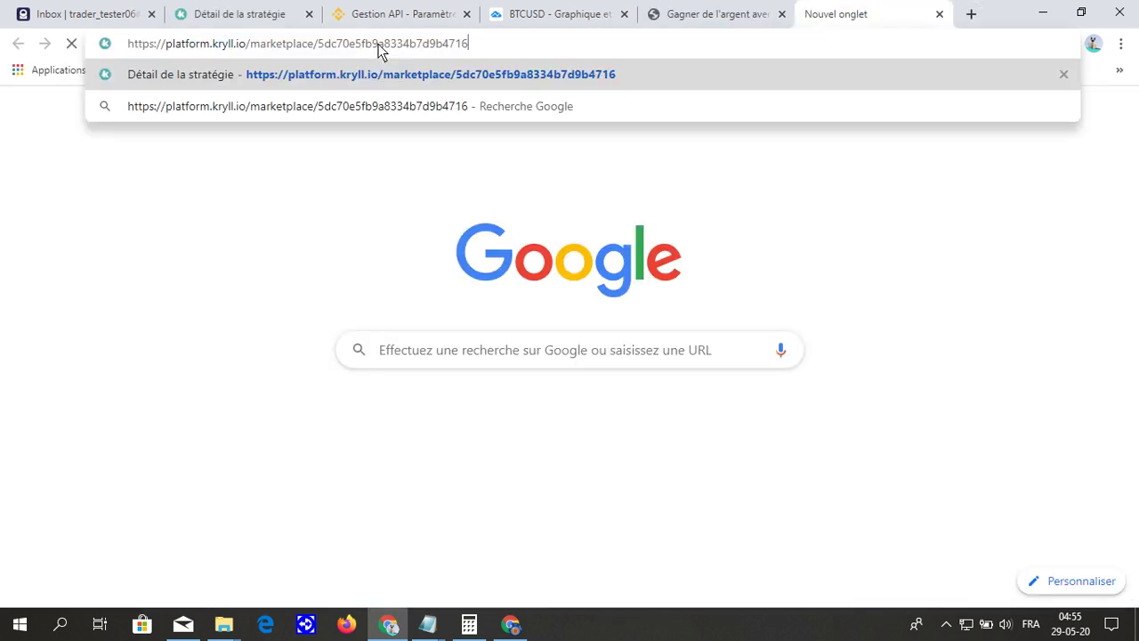
pyautogui.press('Return')
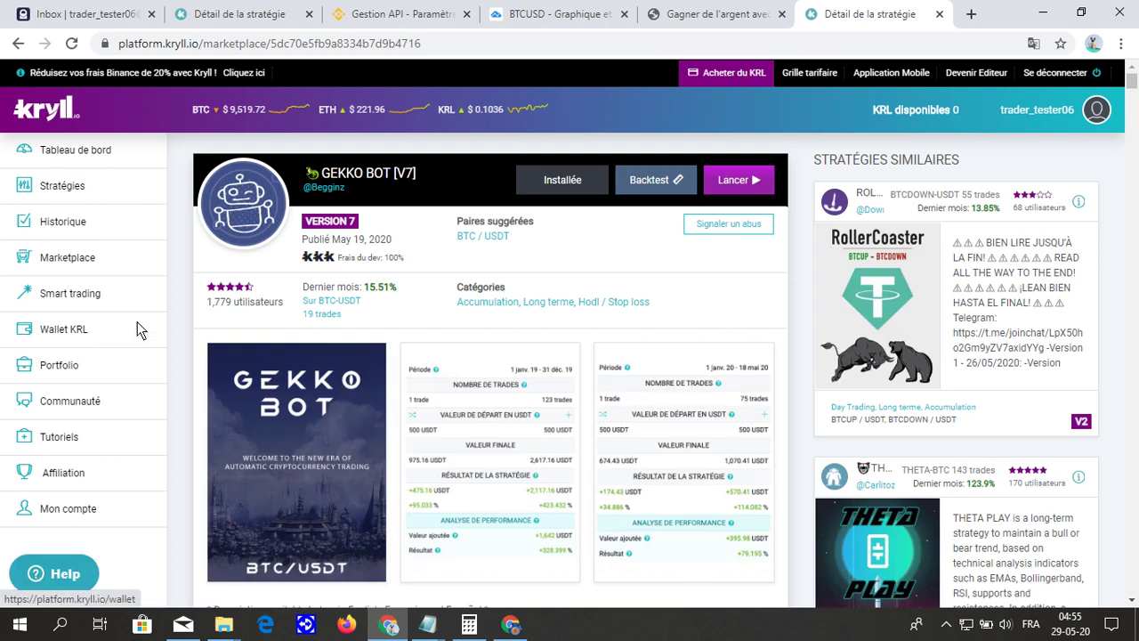
# - Review the empty Portfolio page, then go to the Wallet KRL page
pyautogui.click(59, 365)
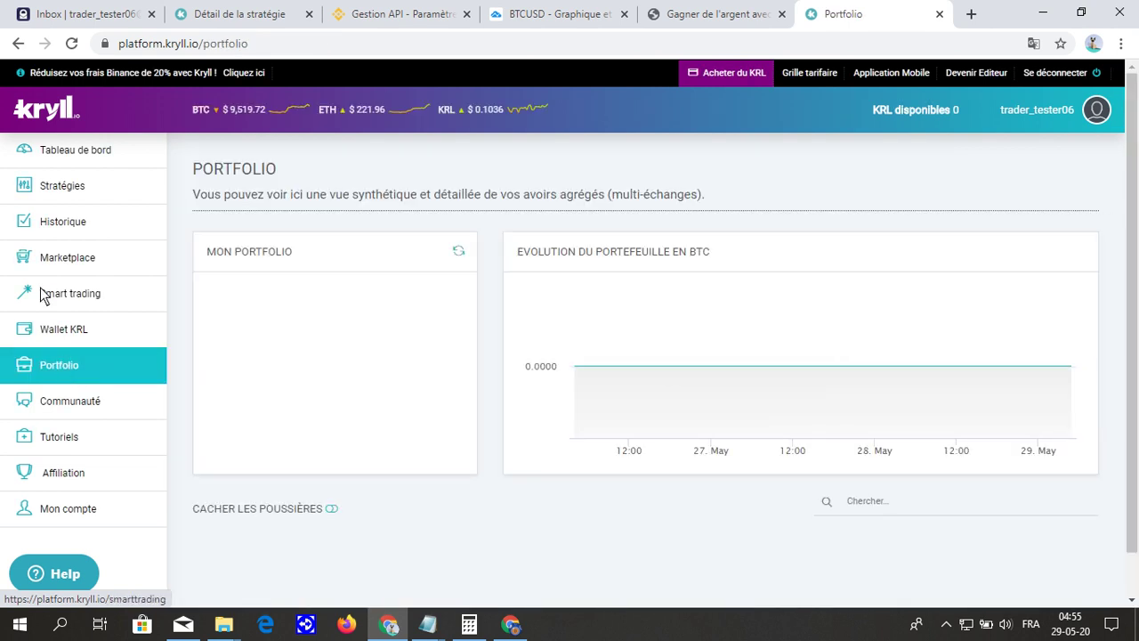
pyautogui.scroll(-1, 155, 326)
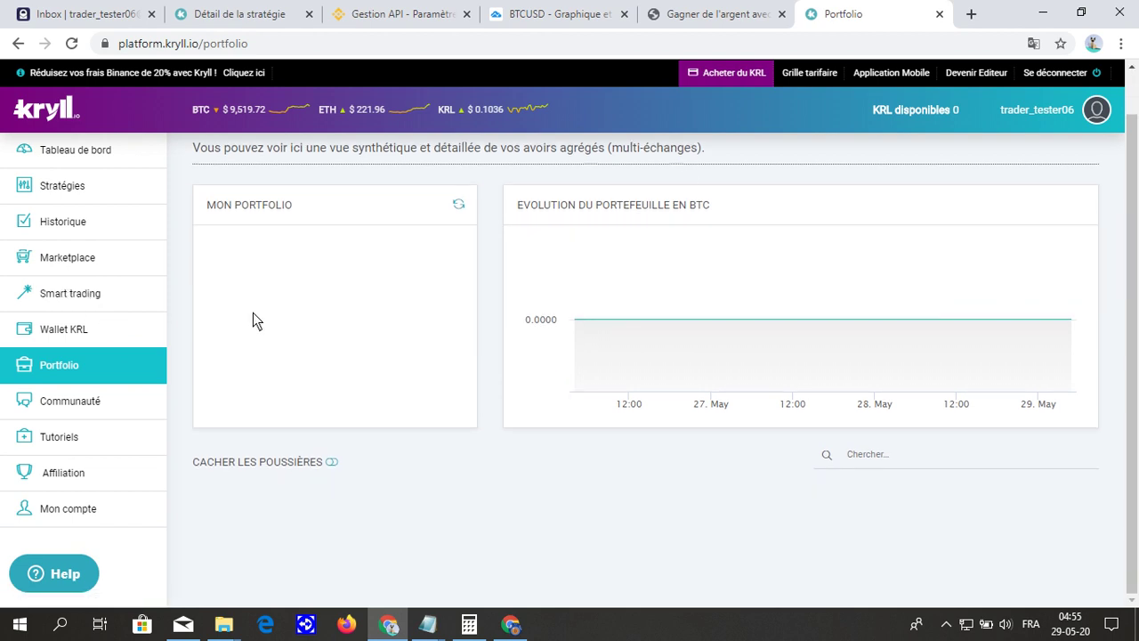
pyautogui.moveTo(922, 121)
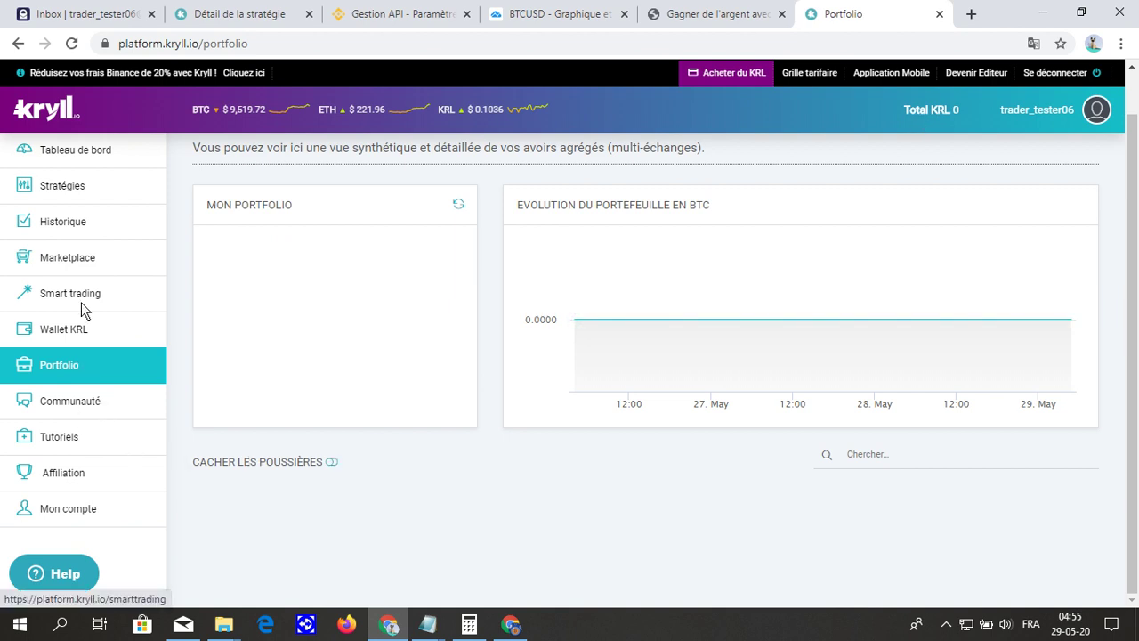
pyautogui.click(86, 327)
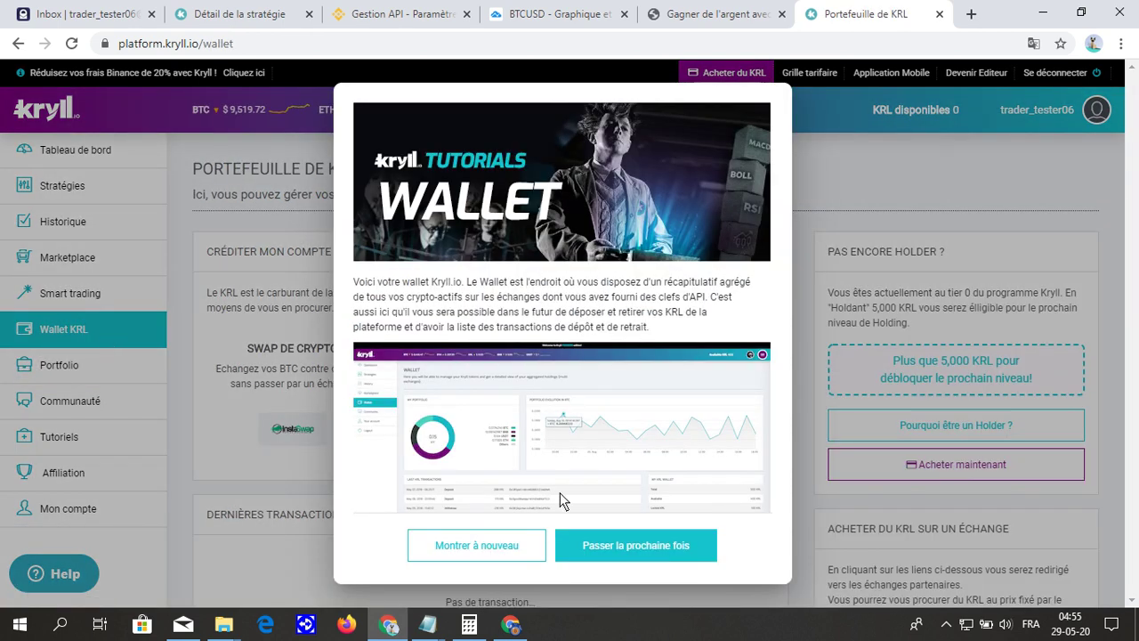
# - Skip the Wallet tutorial and check the Carte bancaire and Dépôt options, both requiring 2FA
pyautogui.click(622, 544)
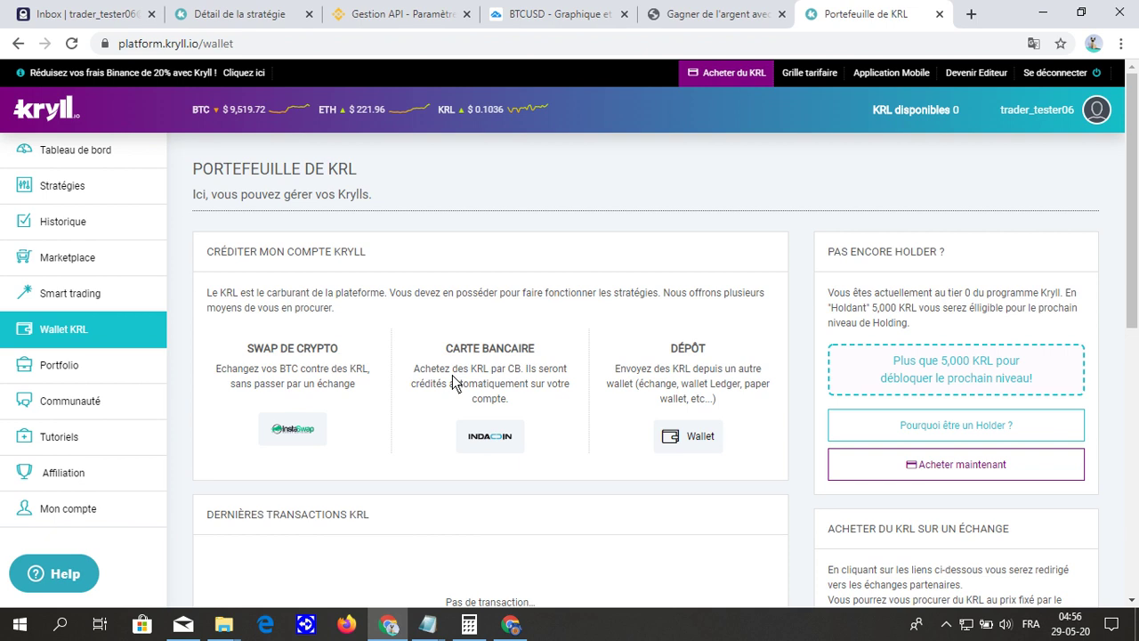
pyautogui.scroll(-1, 454, 381)
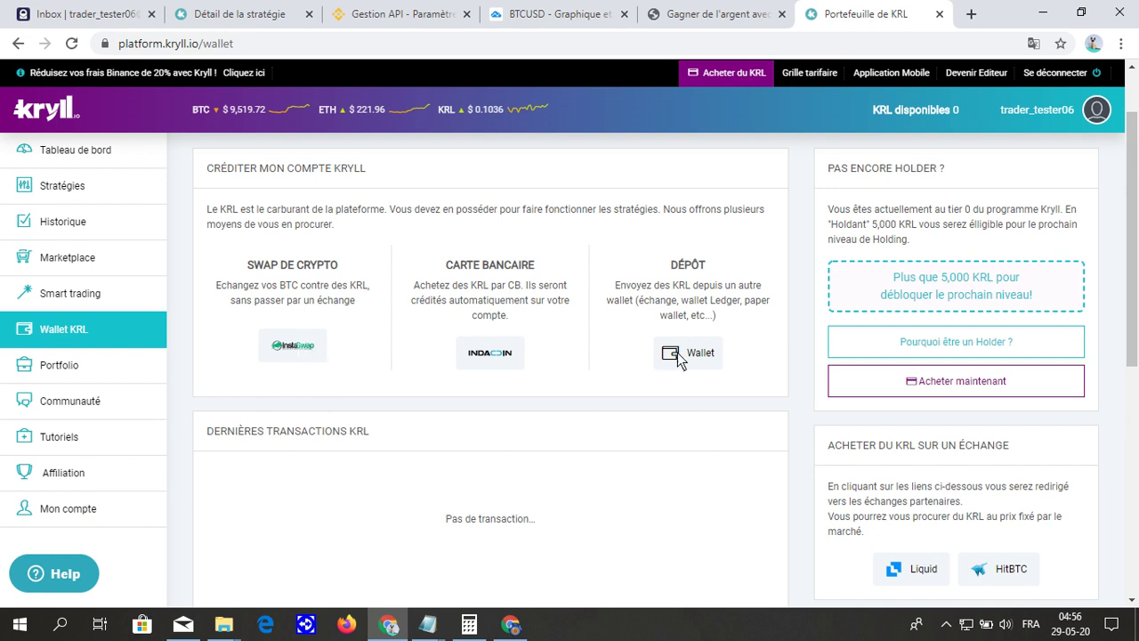
pyautogui.click(496, 357)
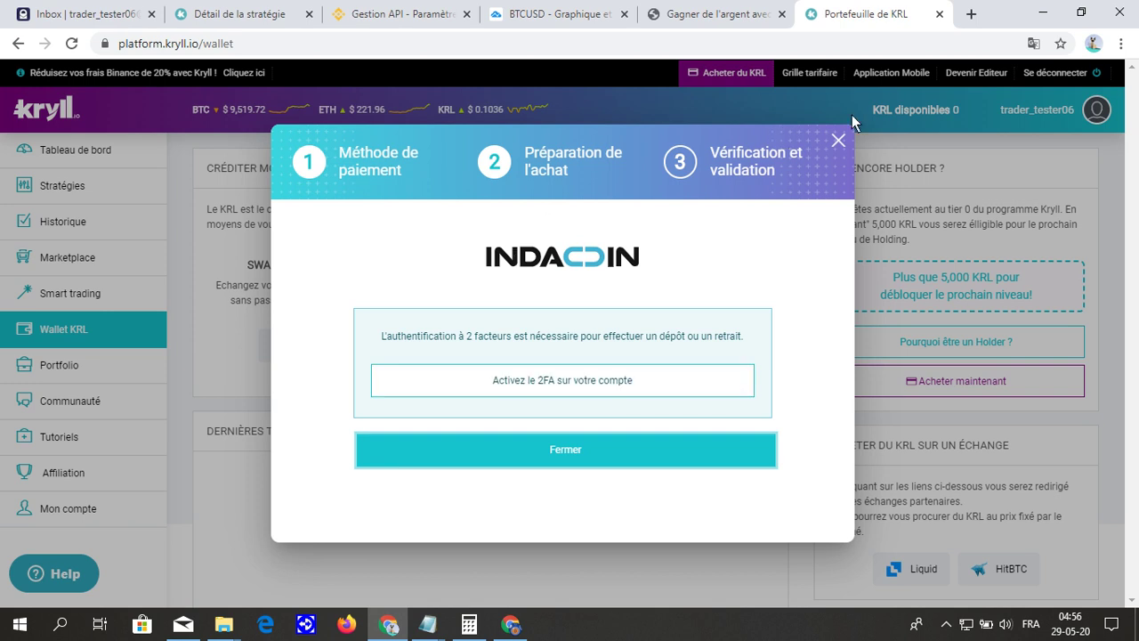
pyautogui.click(838, 140)
pyautogui.click(686, 352)
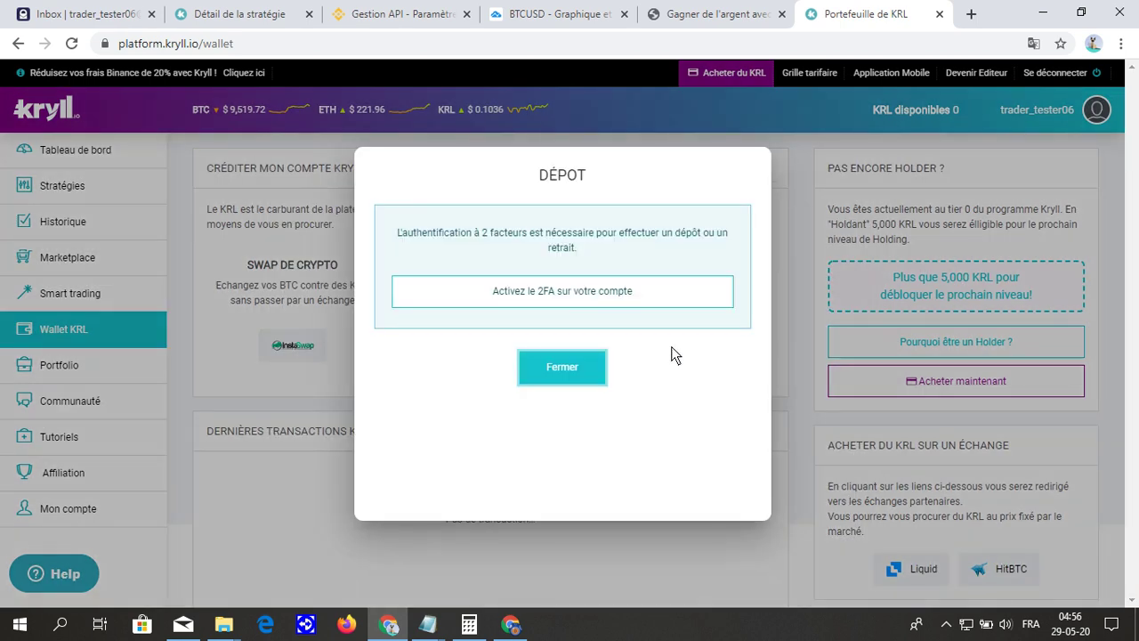
pyautogui.click(588, 374)
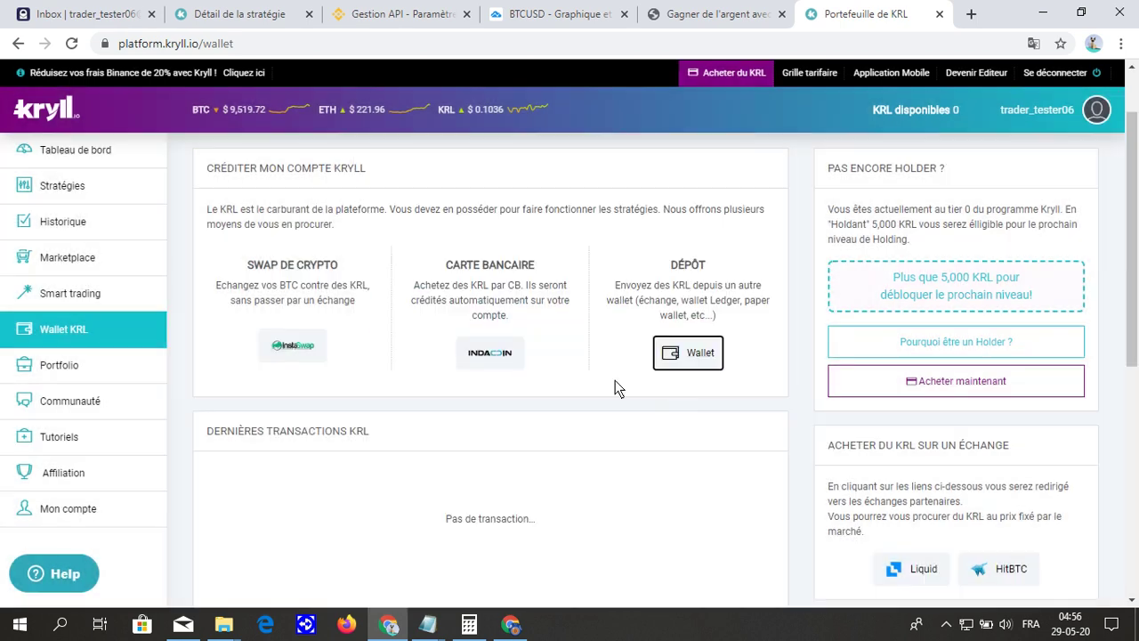
pyautogui.click(949, 389)
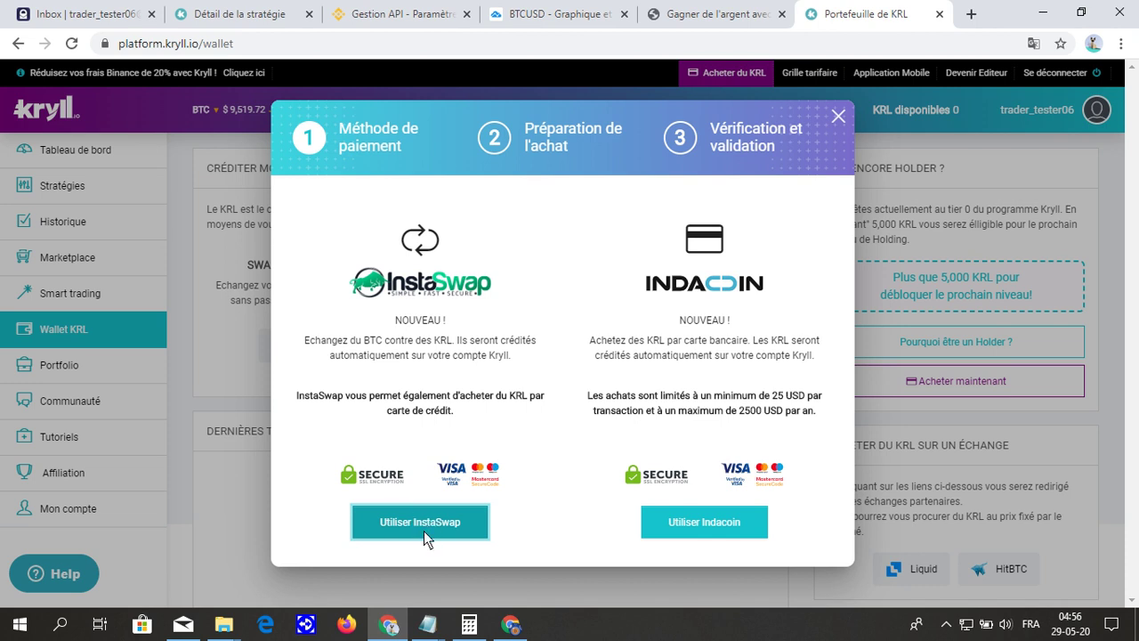
pyautogui.click(429, 505)
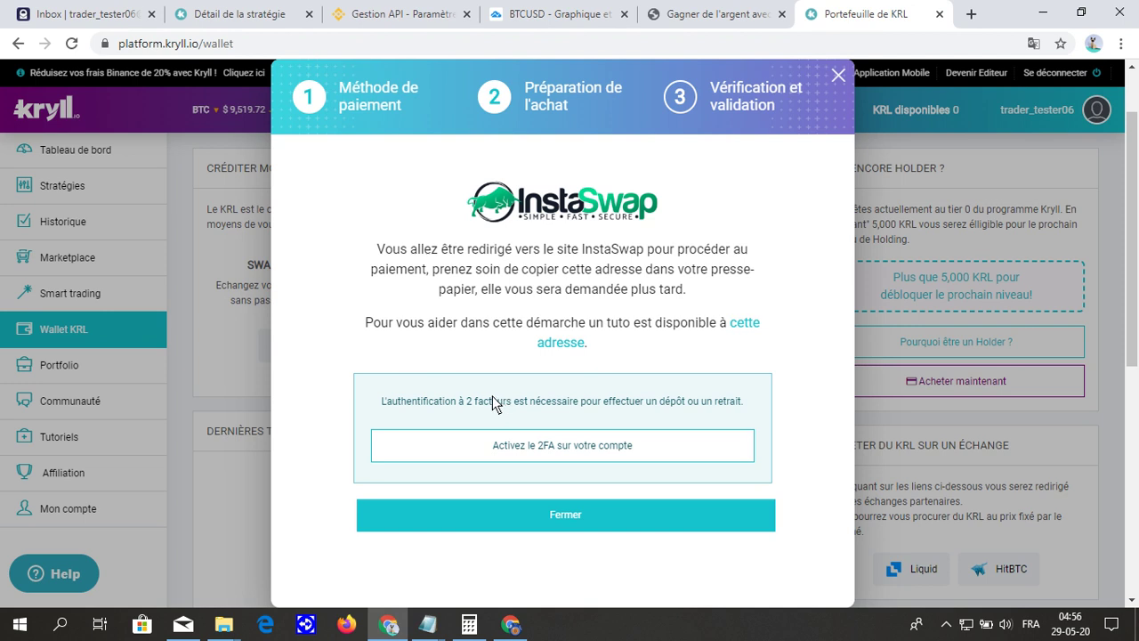
pyautogui.click(837, 75)
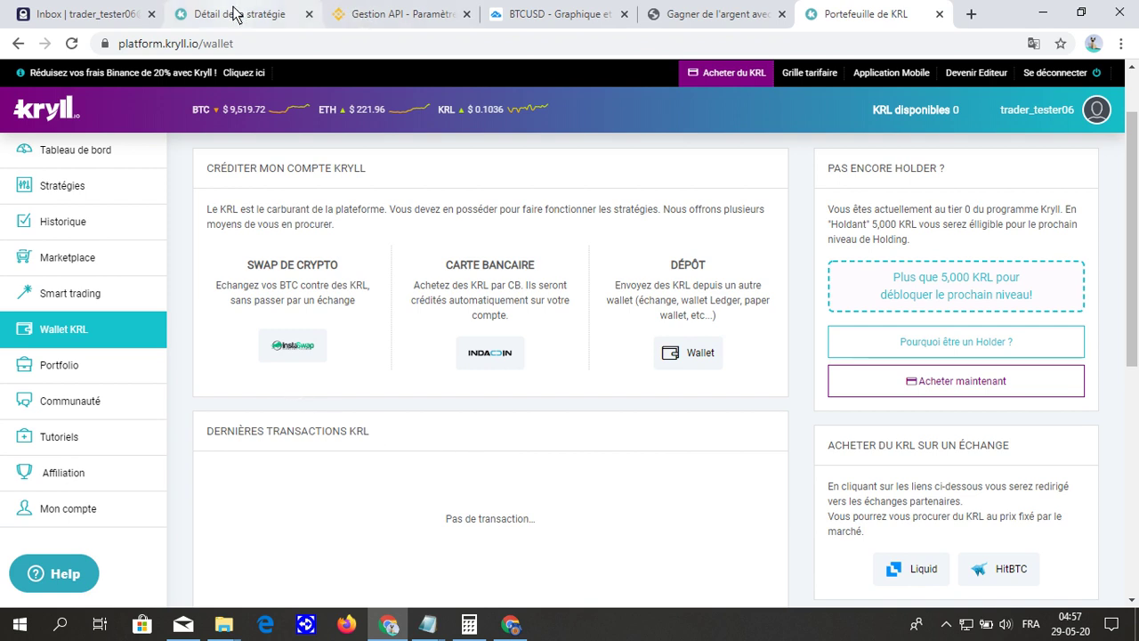
# - Return to the Détail de la stratégie tab and skip the backtest tutorial
pyautogui.click(235, 13)
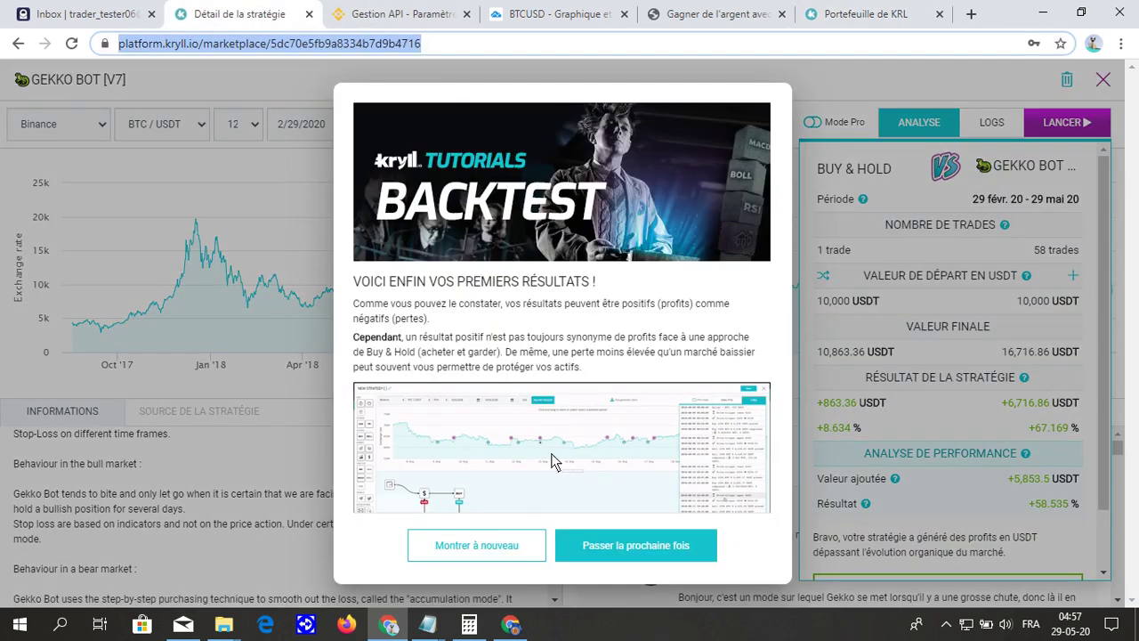
pyautogui.click(616, 545)
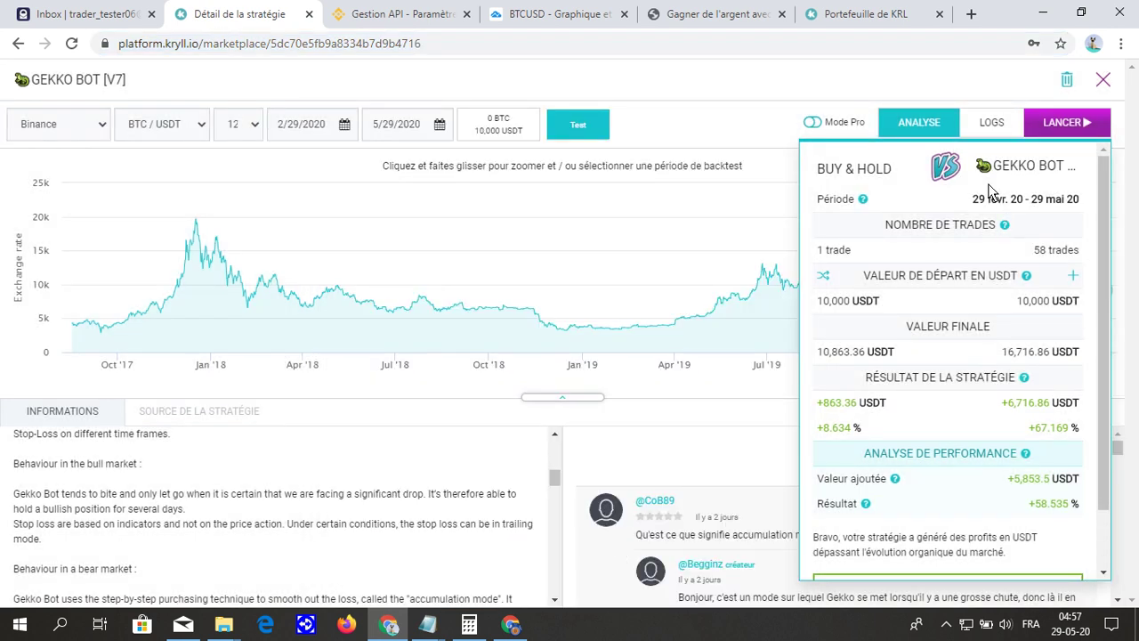
pyautogui.scroll(-1, 945, 205)
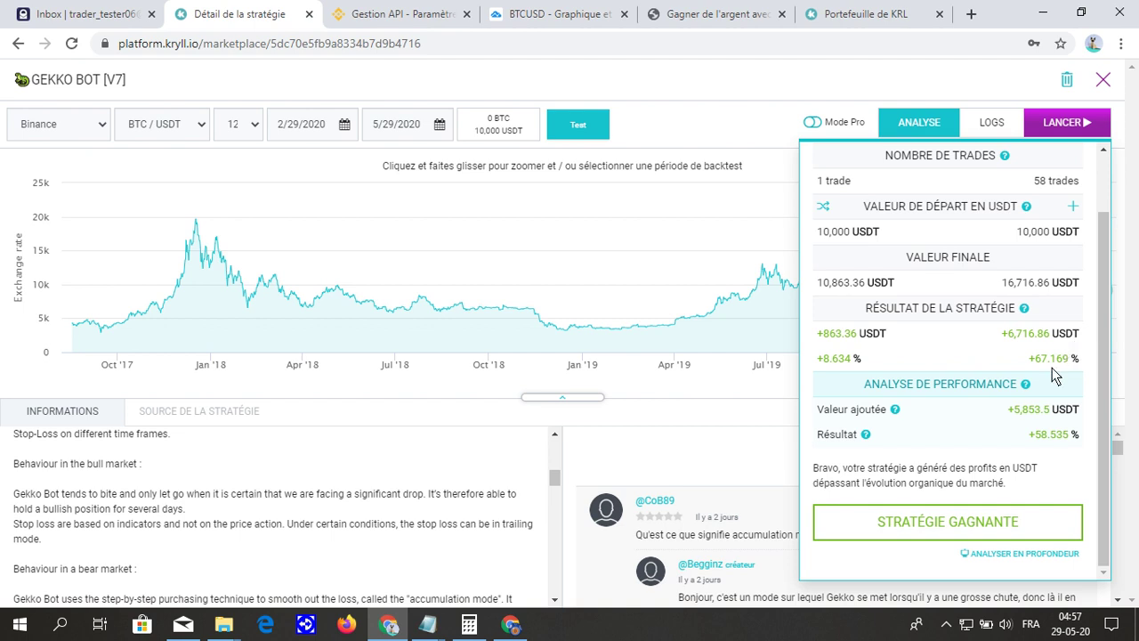
# - Highlight the +5,853.5 USDT added value, Résultat row and 10,000 USDT start in ANALYSE
pyautogui.moveTo(1007, 411); pyautogui.dragTo(1082, 412)
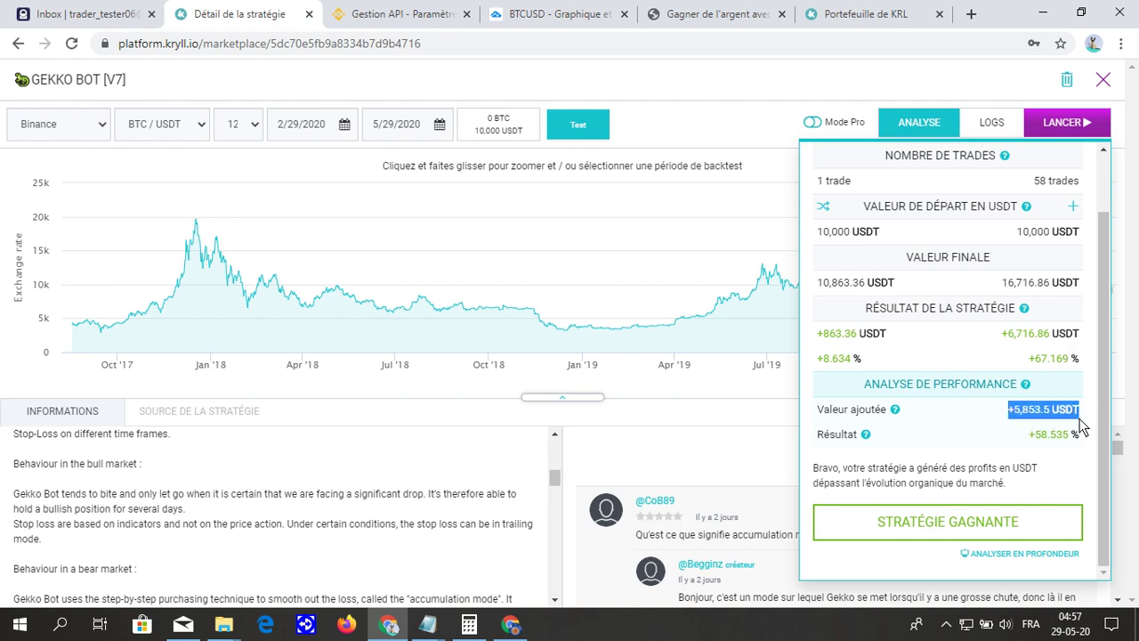
pyautogui.moveTo(1032, 436); pyautogui.dragTo(1082, 438)
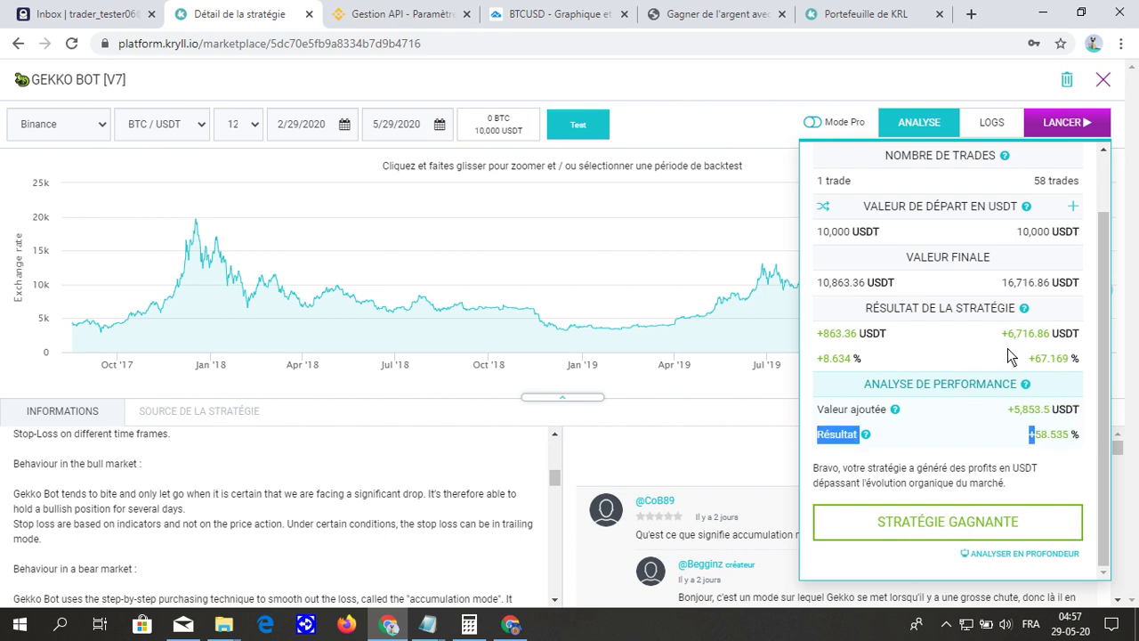
pyautogui.scroll(2, 1005, 345)
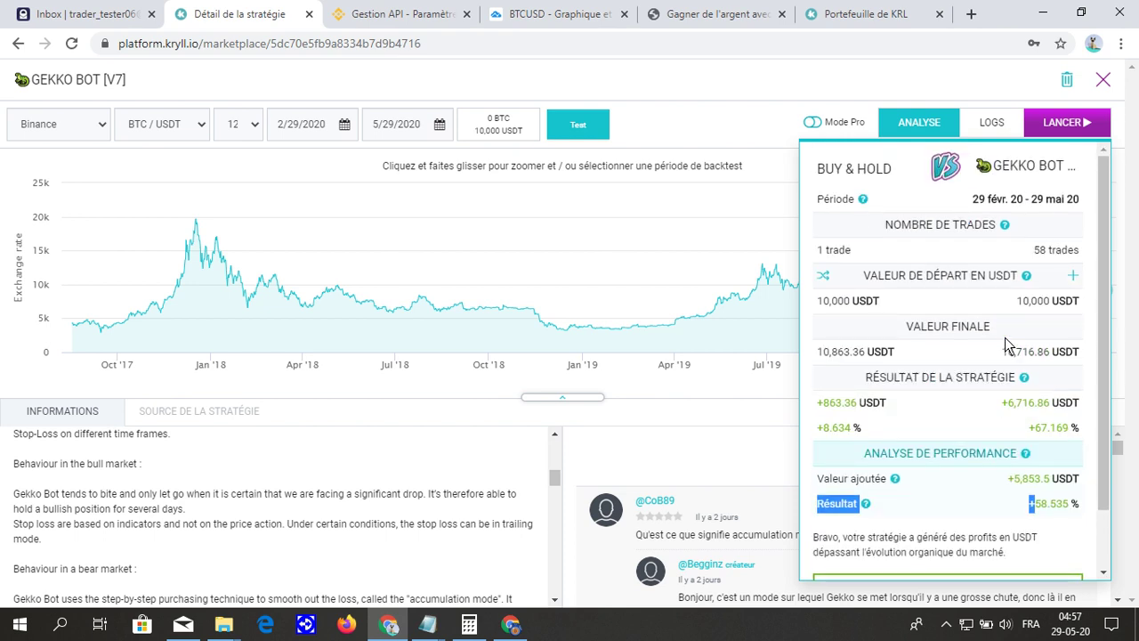
pyautogui.moveTo(1016, 302); pyautogui.dragTo(1080, 306)
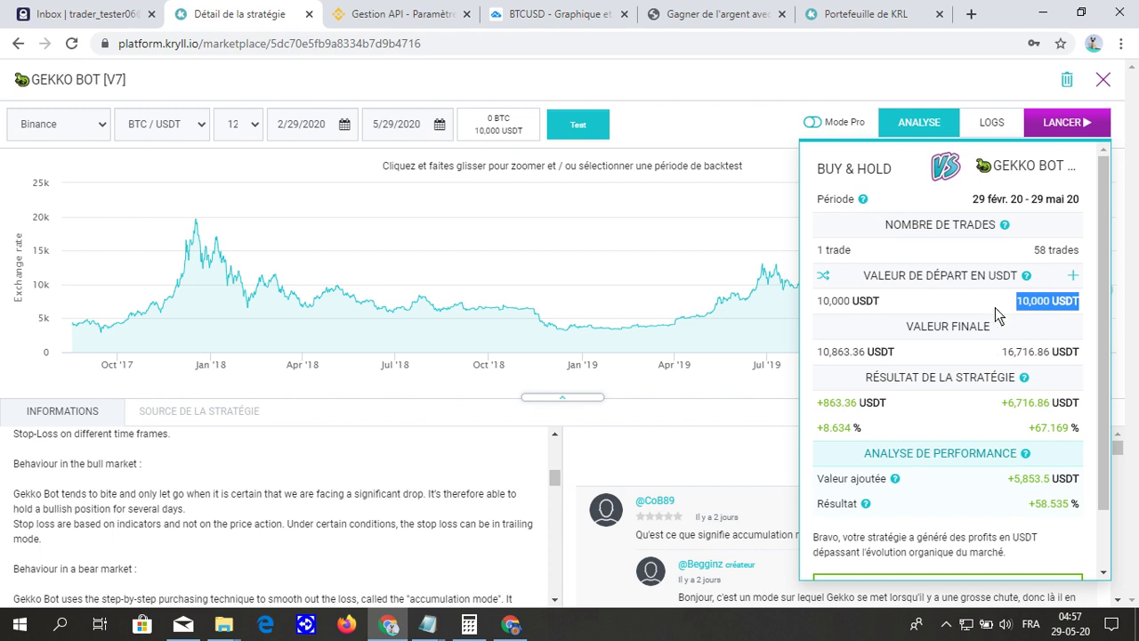
pyautogui.scroll(-1, 1050, 320)
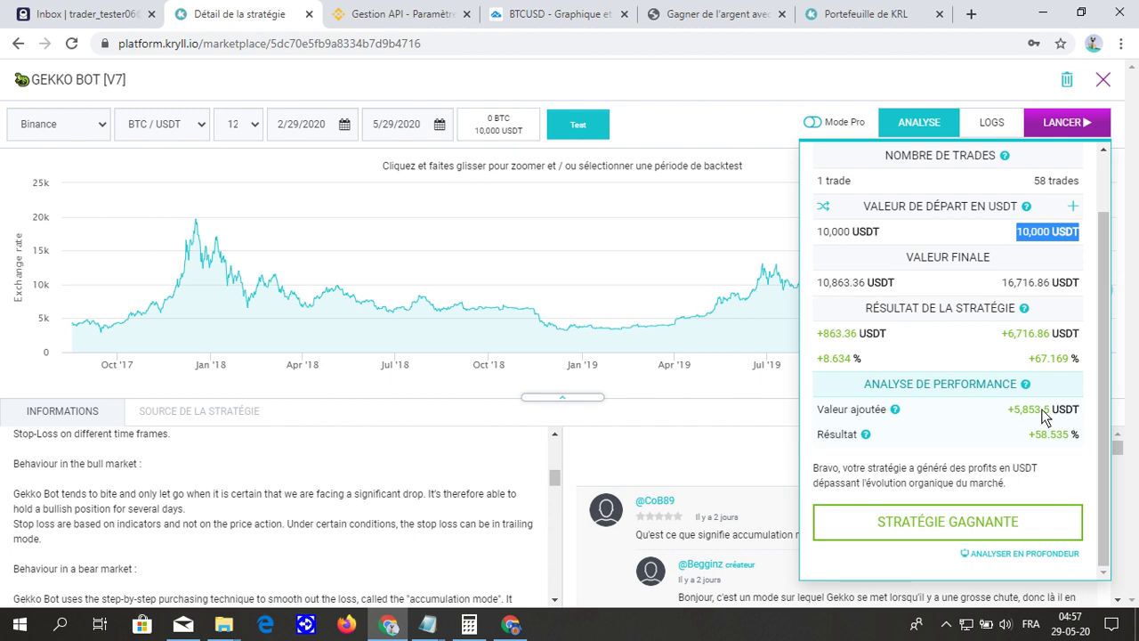
pyautogui.scroll(1, 1007, 405)
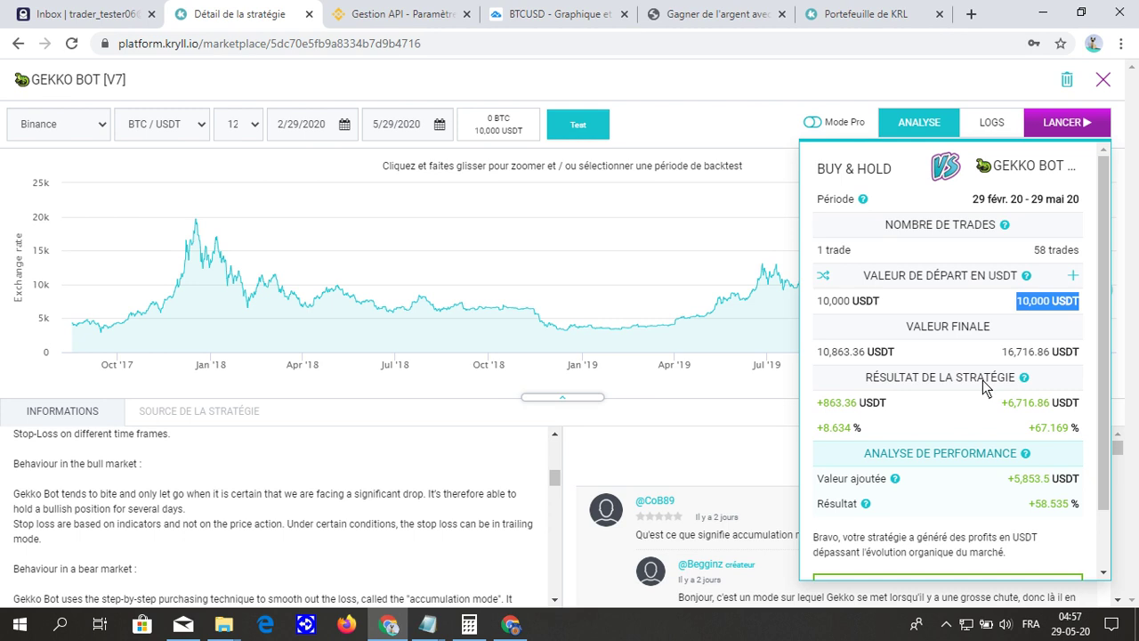
pyautogui.scroll(-1, 985, 387)
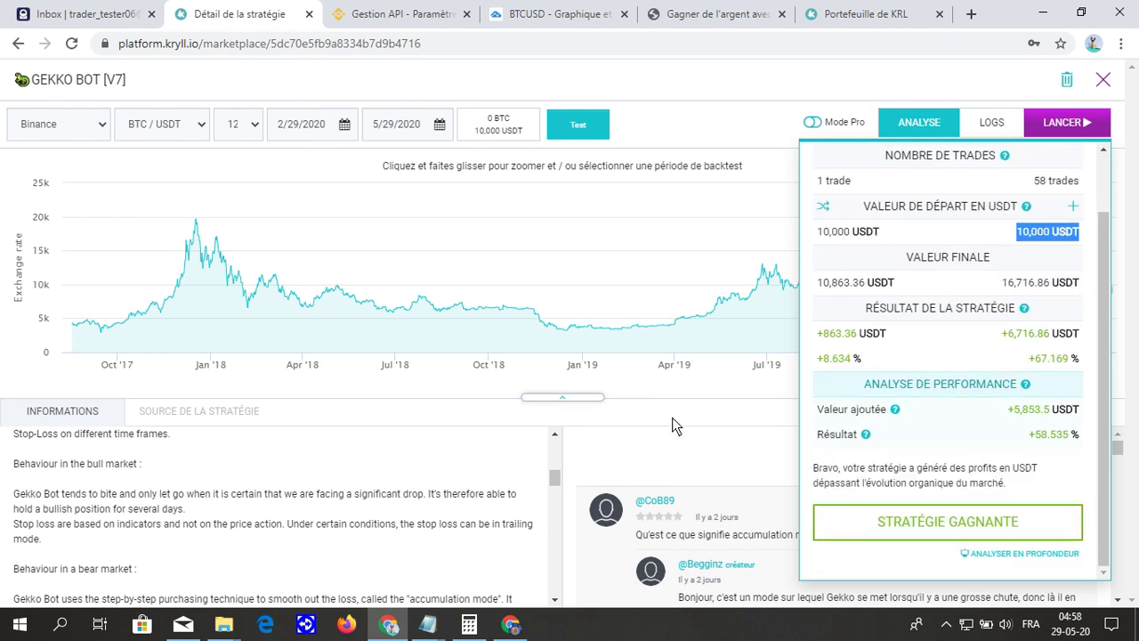
pyautogui.click(743, 137)
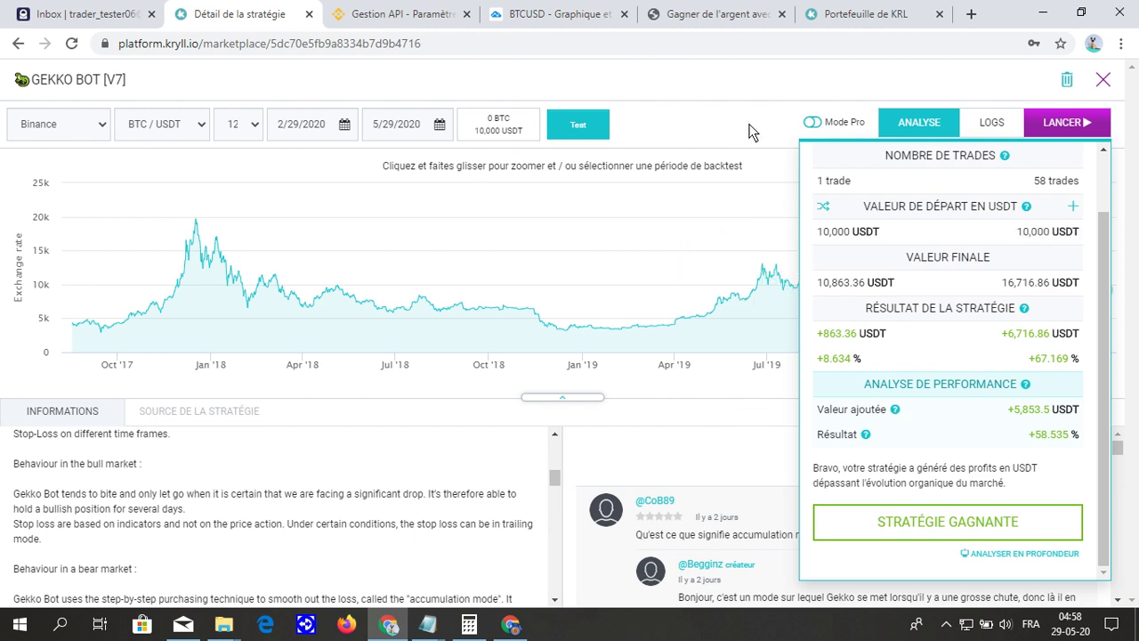